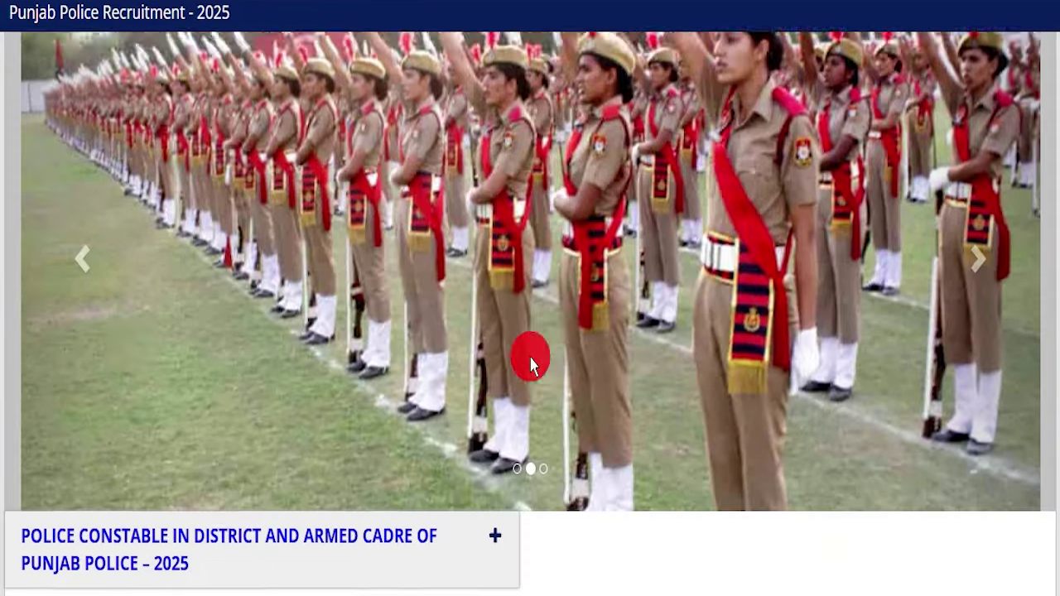
Scroll through the Punjab Police Recruitment 2025 page to its registration instructions and Police Constable section
scroll(469, 324, "up", 7)
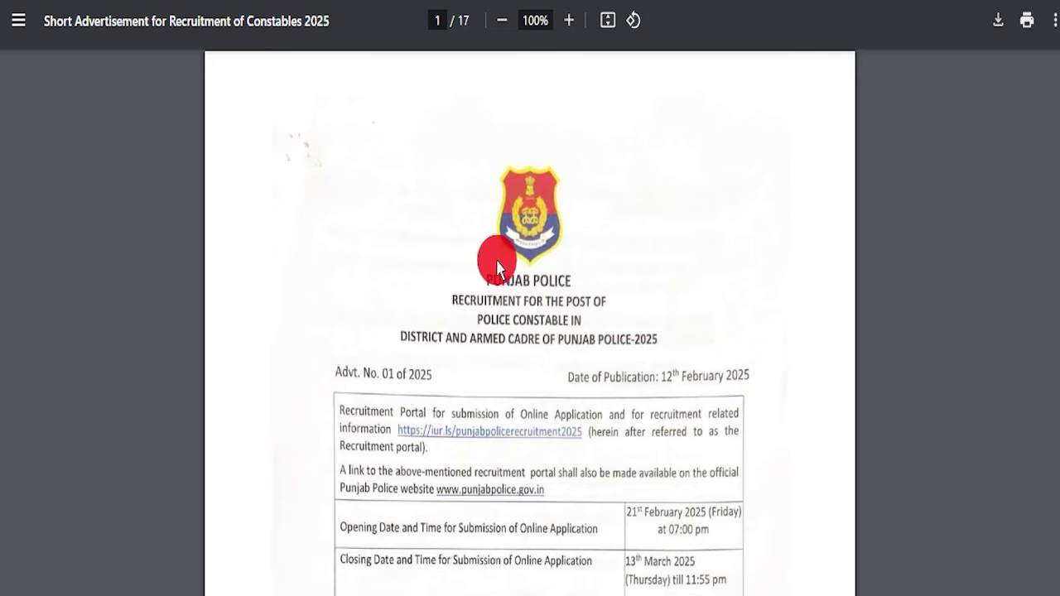
scroll(497, 260, "down", 5)
scroll(445, 280, "up", 5)
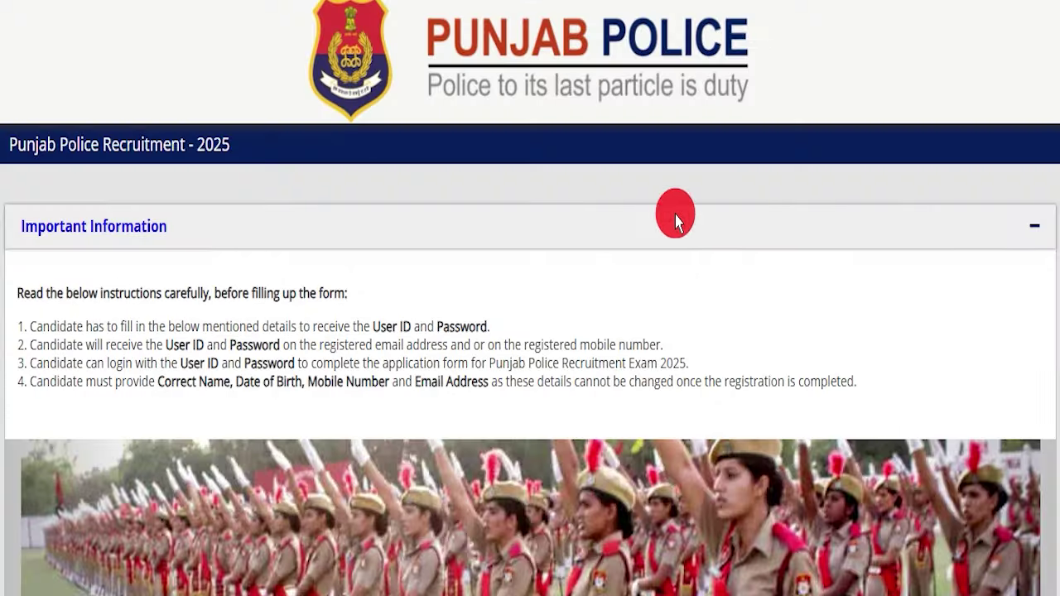
scroll(662, 249, "down", 5)
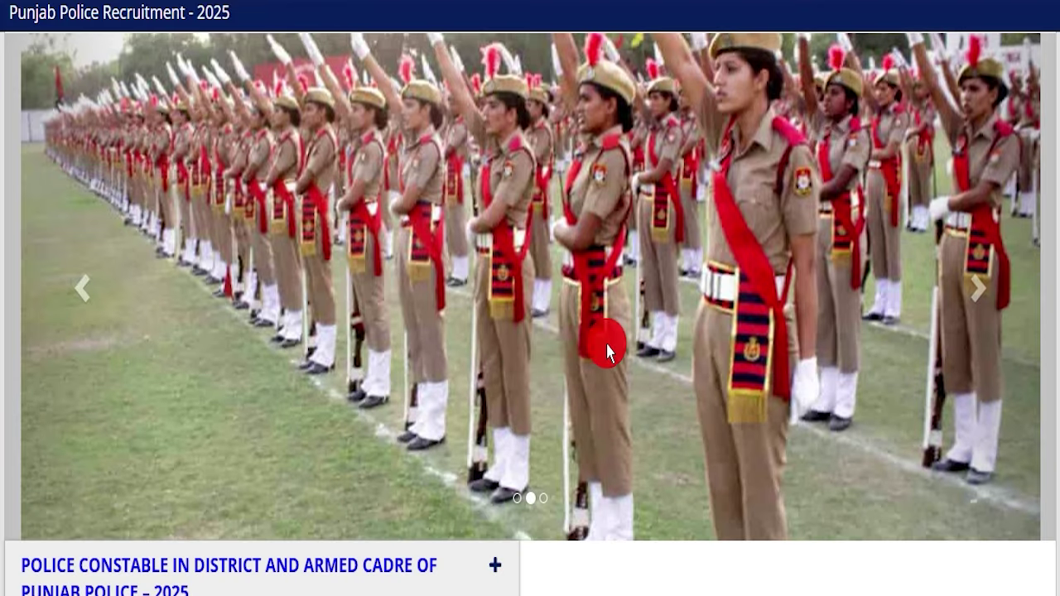
scroll(576, 411, "down", 2)
scroll(561, 398, "up", 6)
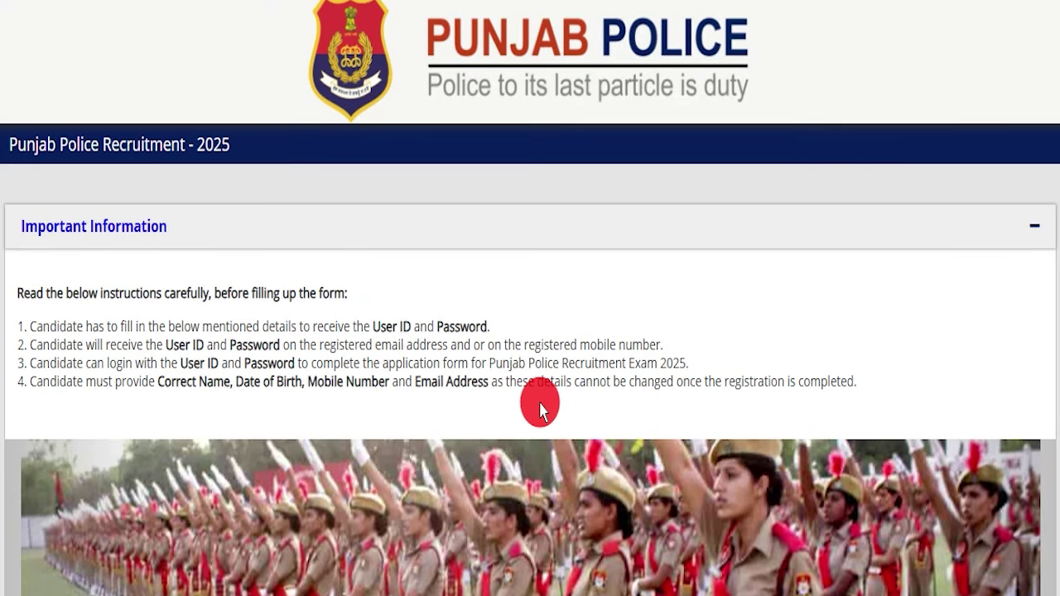
scroll(540, 406, "down", 6)
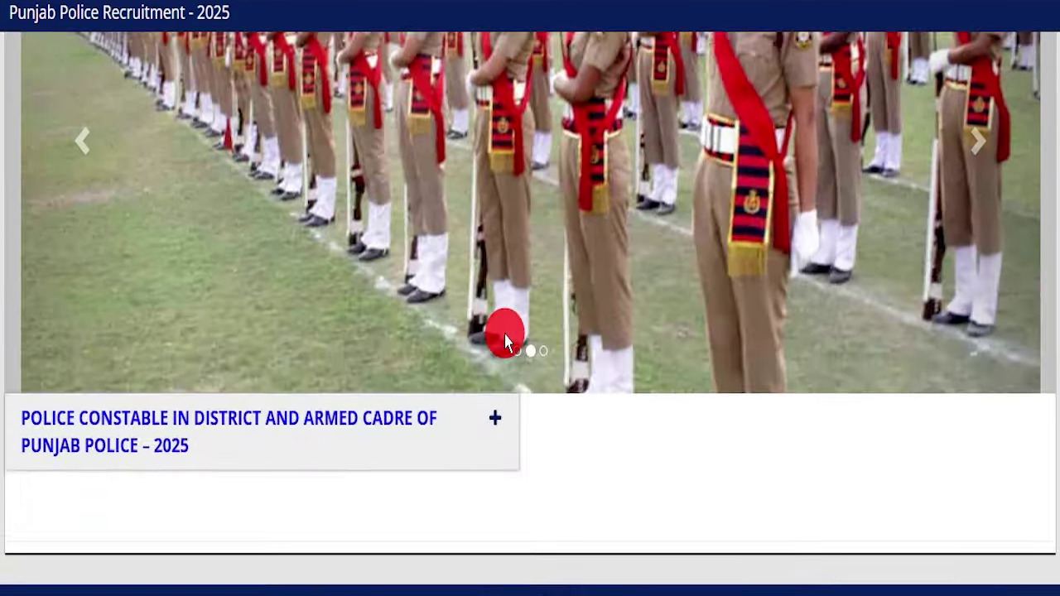
scroll(505, 331, "up", 6)
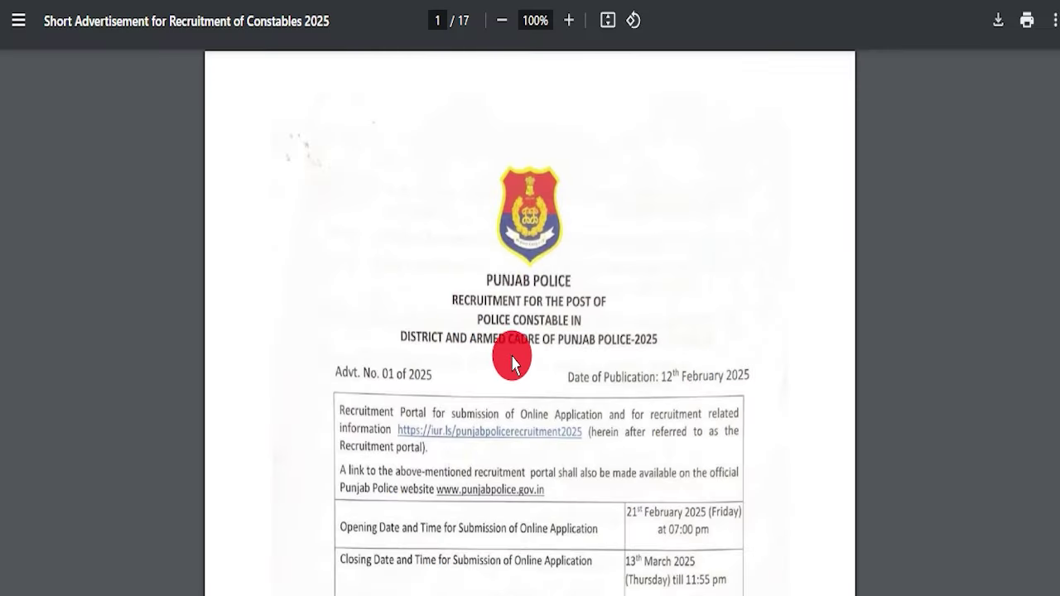
scroll(530, 364, "down", 20)
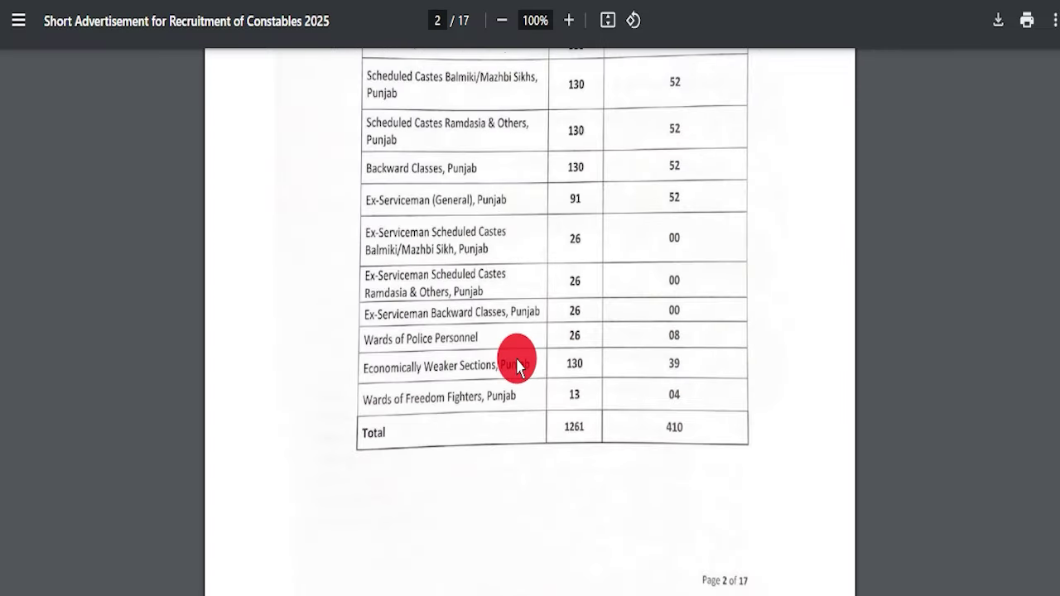
scroll(518, 369, "down", 20)
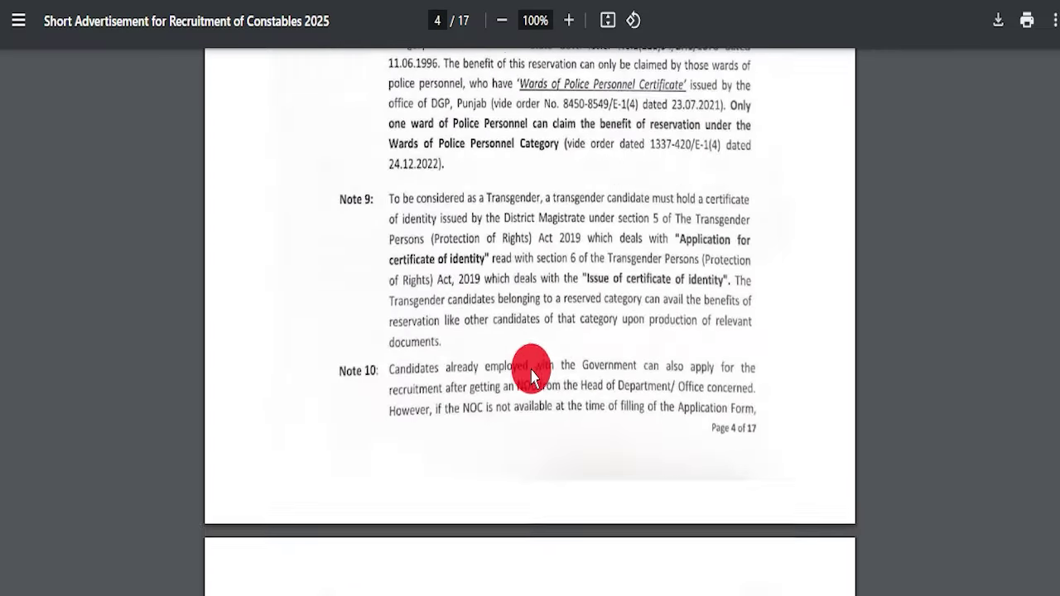
scroll(531, 373, "down", 15)
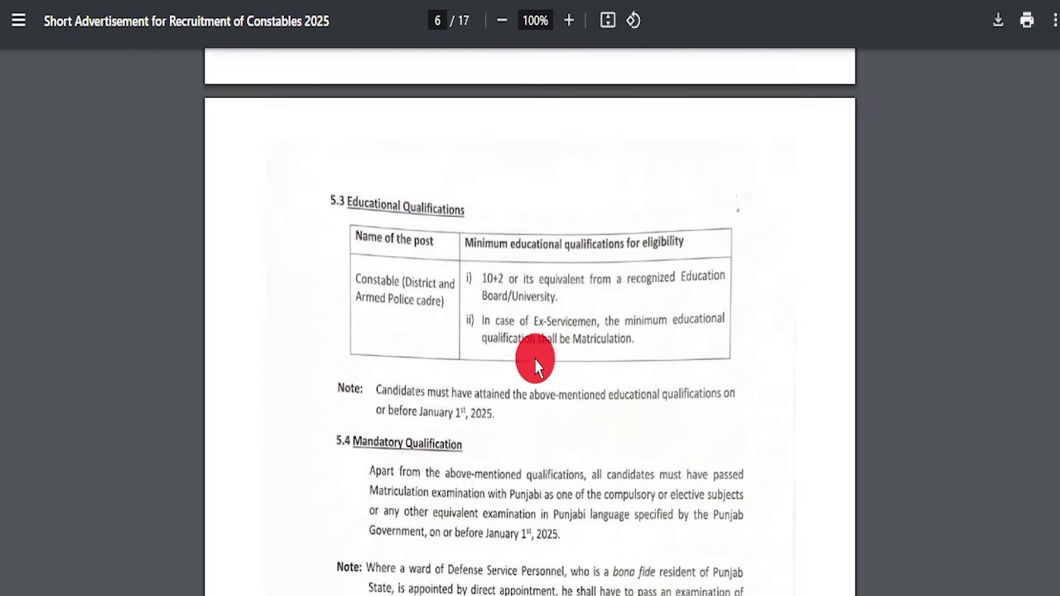
scroll(530, 364, "down", 20)
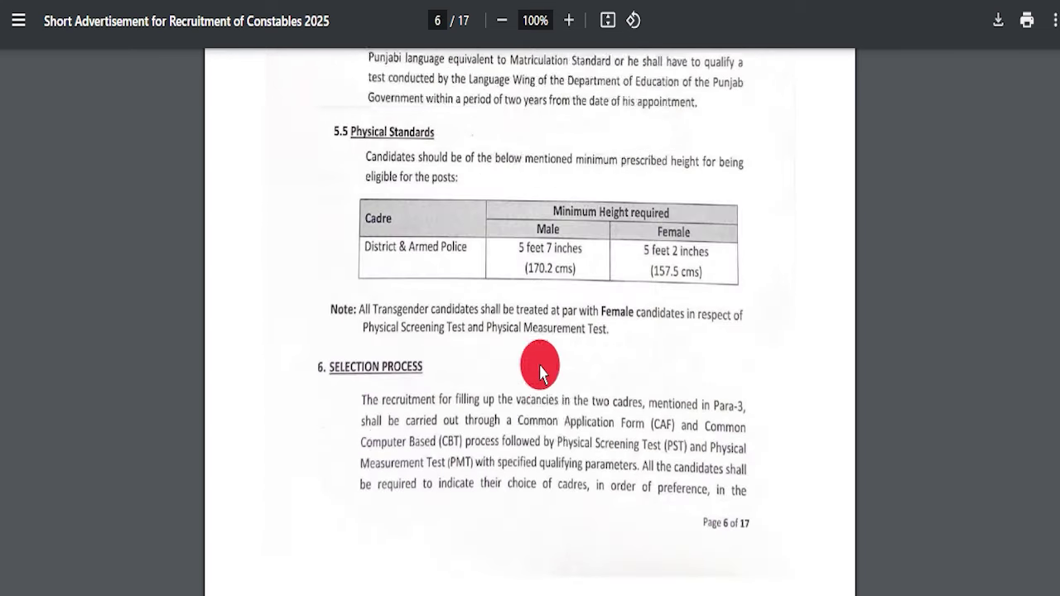
scroll(508, 364, "down", 10)
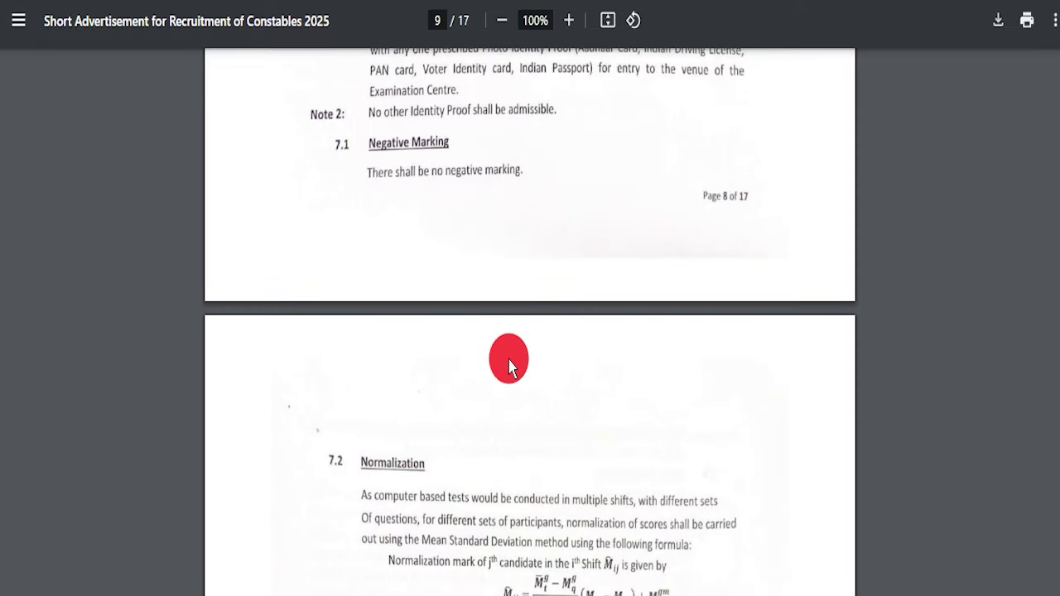
scroll(508, 364, "down", 20)
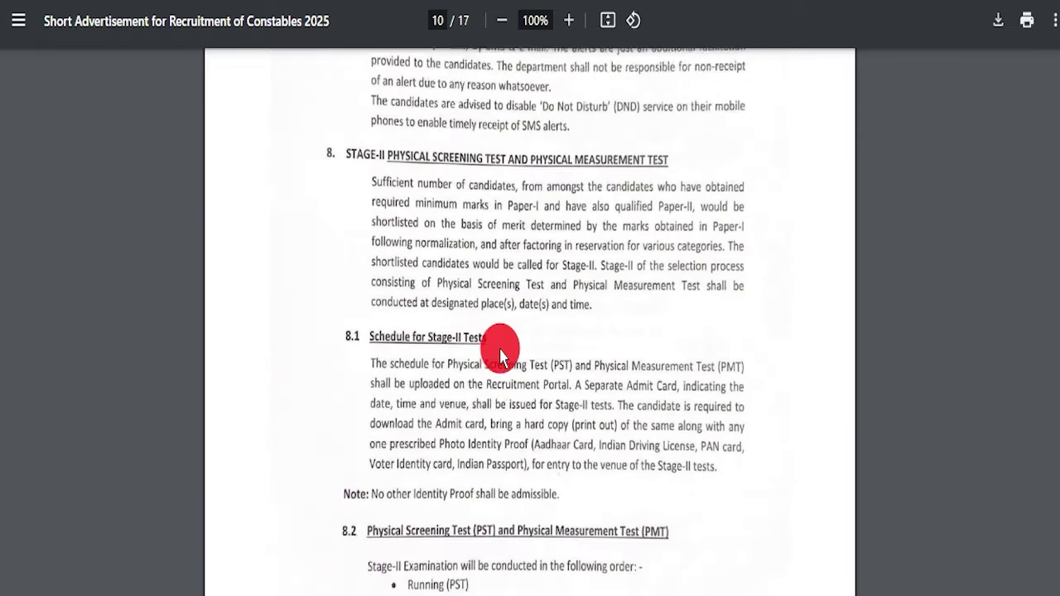
scroll(501, 355, "down", 20)
scroll(555, 357, "down", 20)
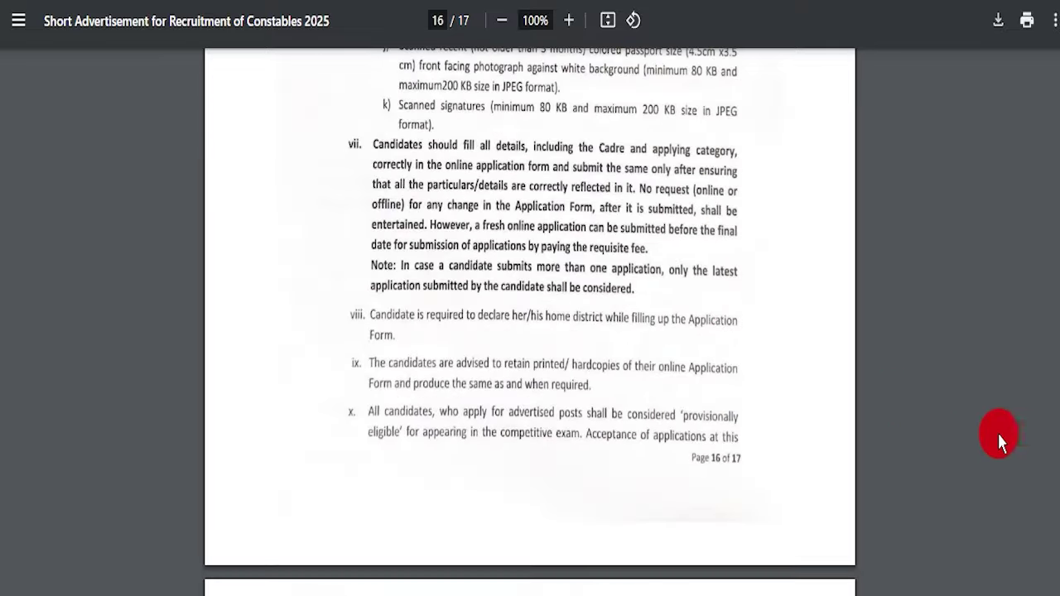
left_click_drag(1057, 533, 1057, 62)
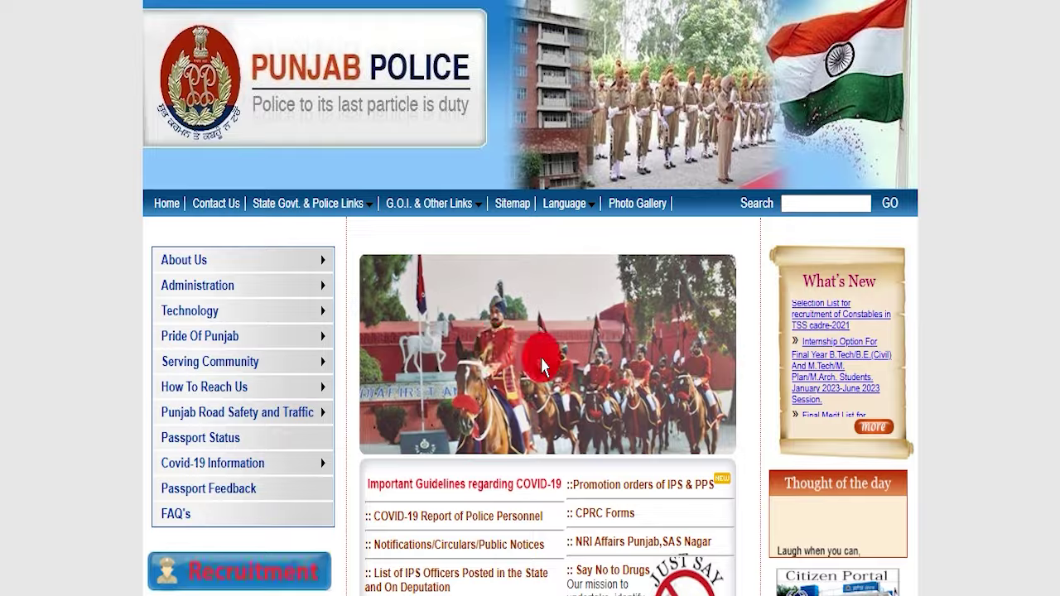
Highlight the 'Punjab Police Constable Bharti Online Form 2025' article heading listing 1746 vacancies
scroll(521, 348, "down", 10)
scroll(499, 365, "up", 10)
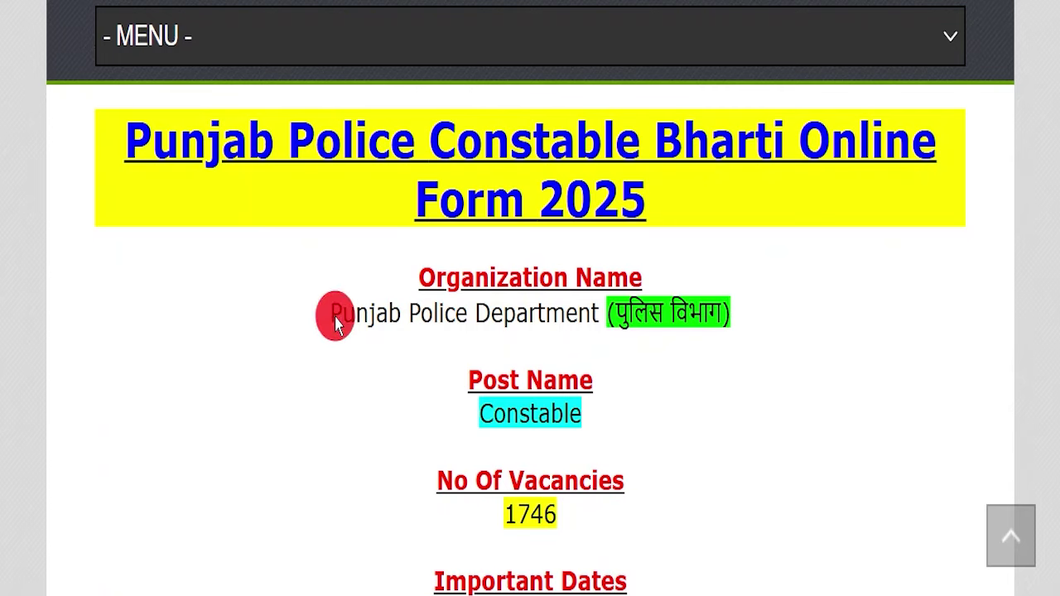
left_click_drag(121, 133, 757, 170)
left_click(718, 203)
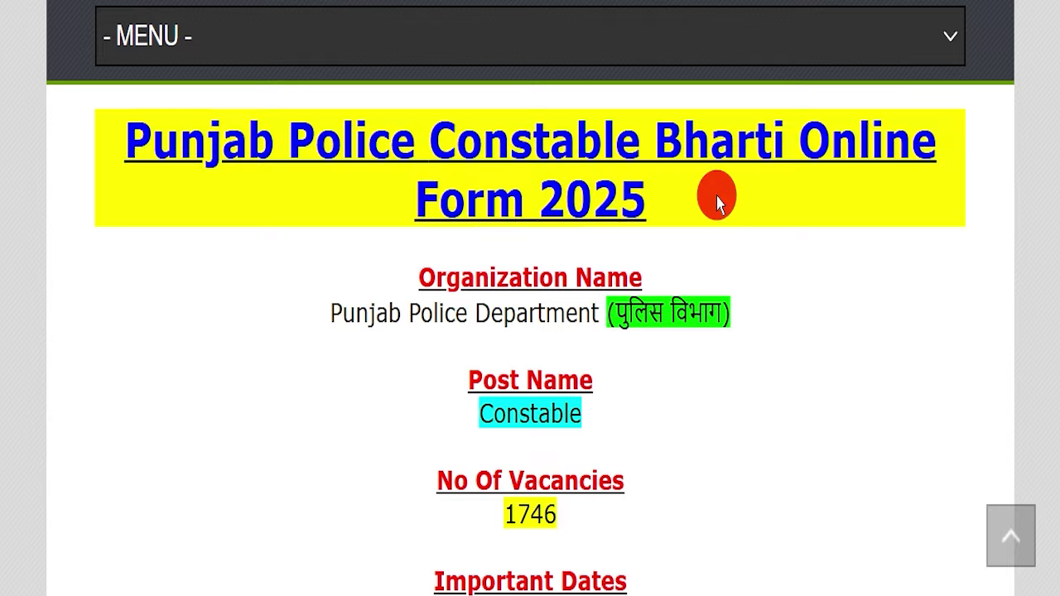
scroll(386, 244, "up", 10)
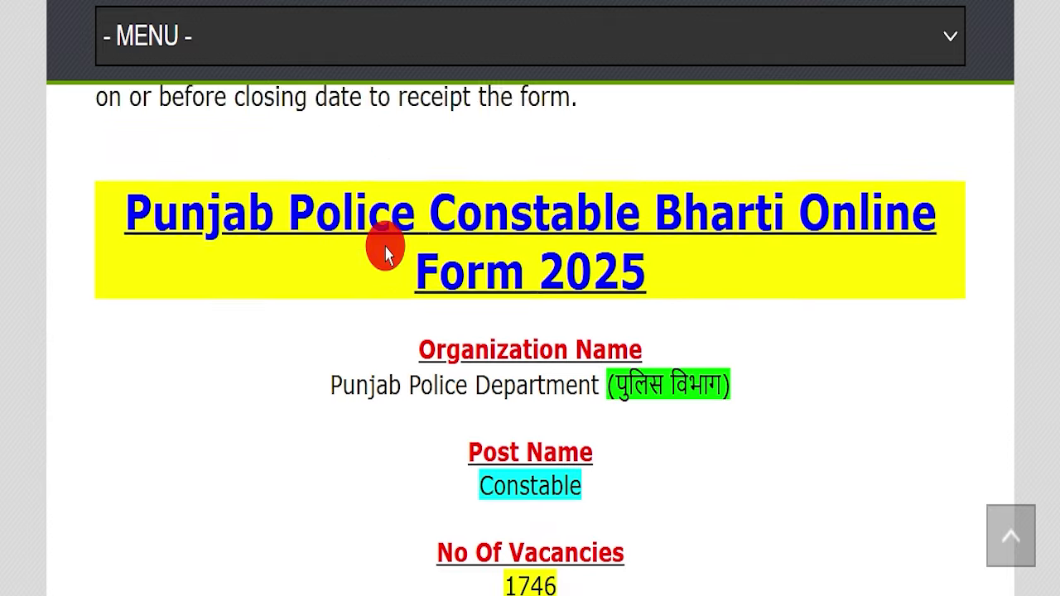
scroll(480, 406, "up", 6)
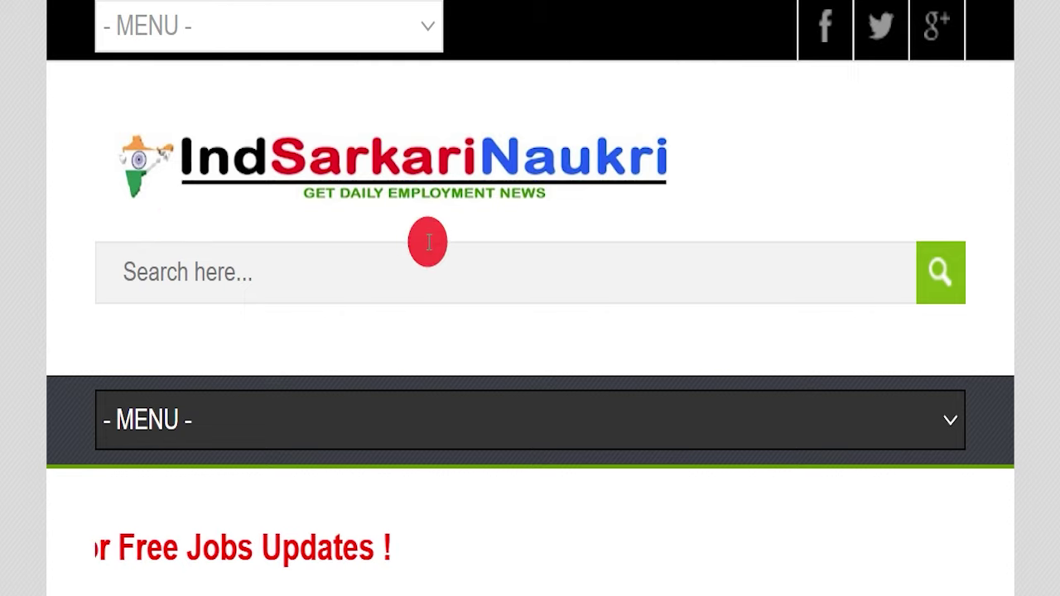
scroll(473, 296, "down", 8)
scroll(483, 305, "down", 3)
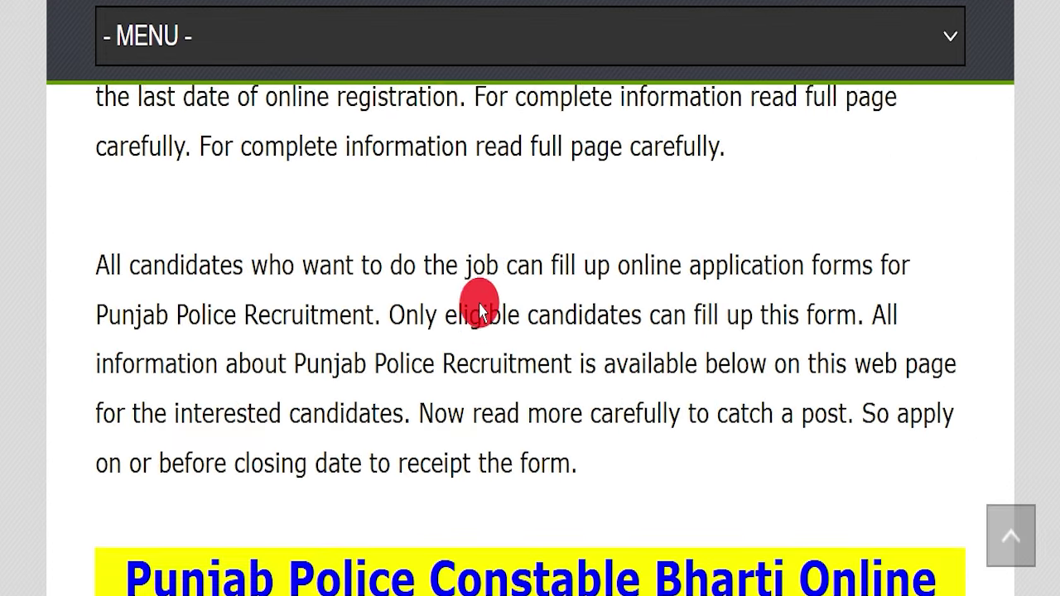
scroll(475, 289, "down", 4)
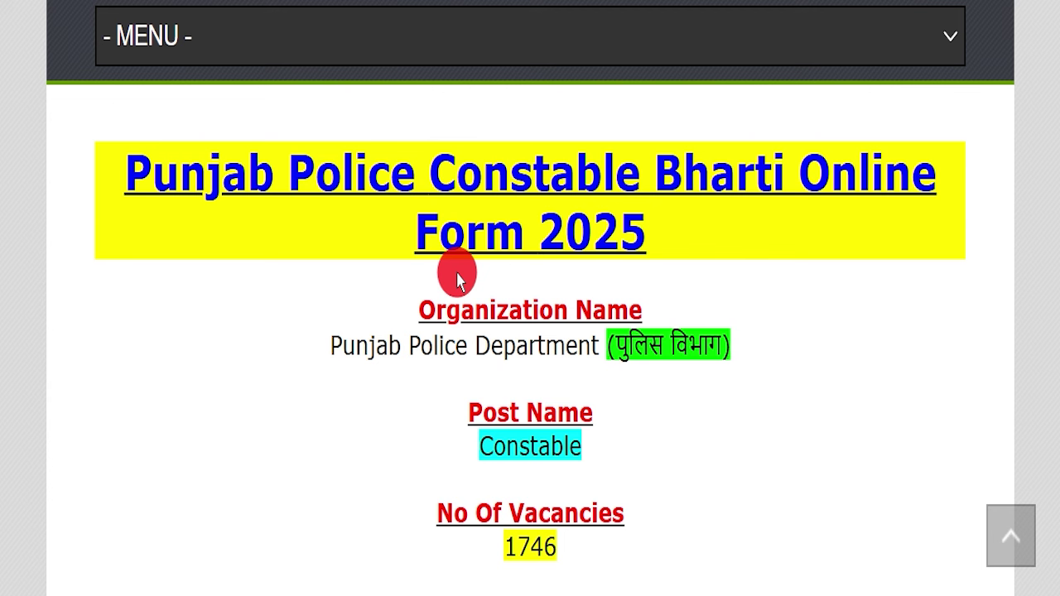
left_click_drag(118, 168, 637, 231)
left_click(512, 313)
left_click_drag(330, 345, 883, 338)
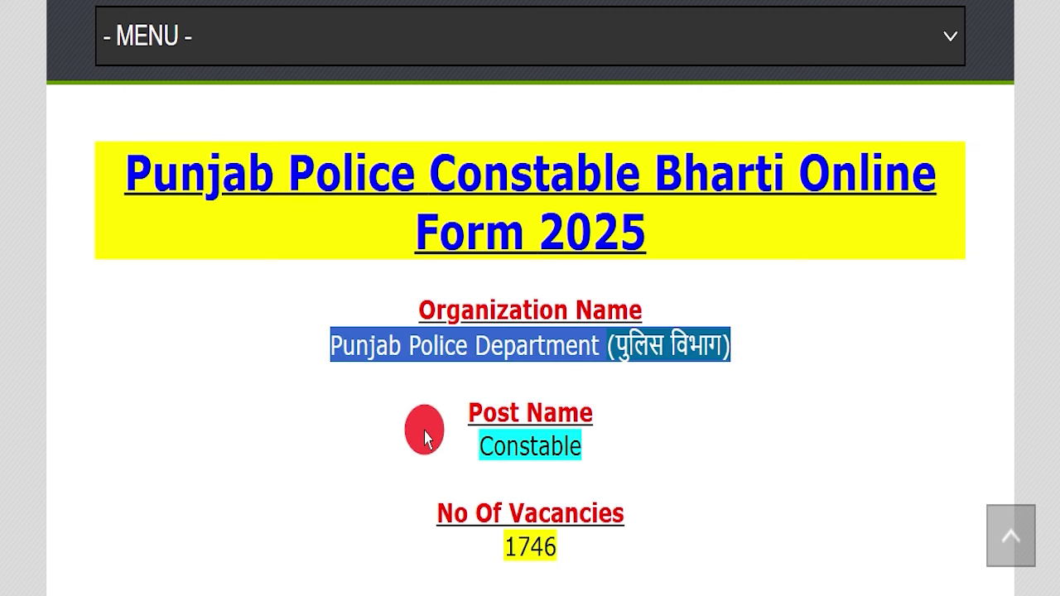
left_click_drag(428, 439, 681, 442)
left_click_drag(462, 545, 688, 542)
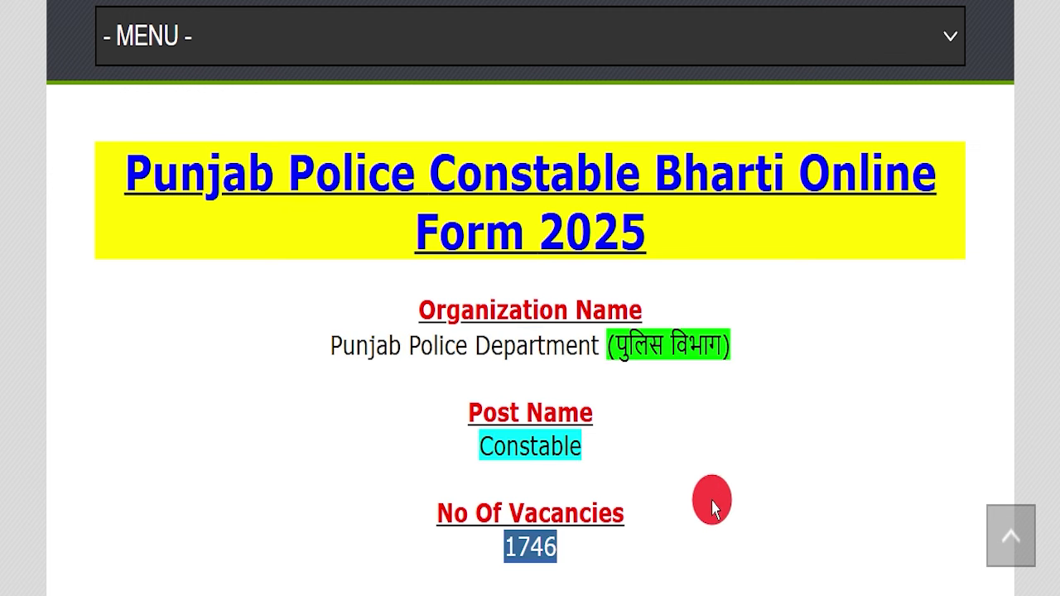
scroll(713, 506, "down", 5)
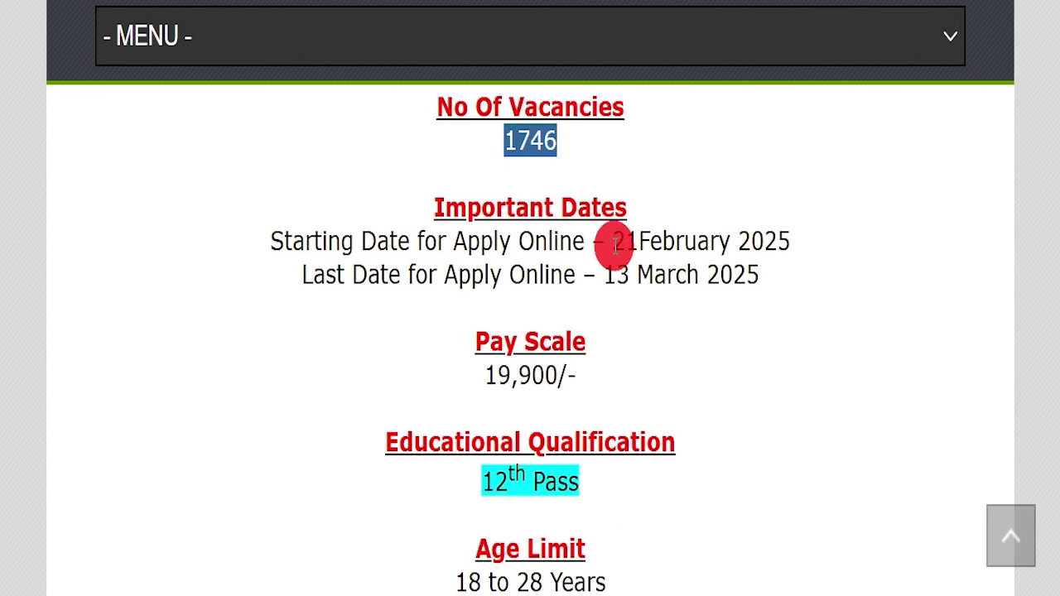
left_click_drag(609, 232, 819, 230)
left_click(818, 286)
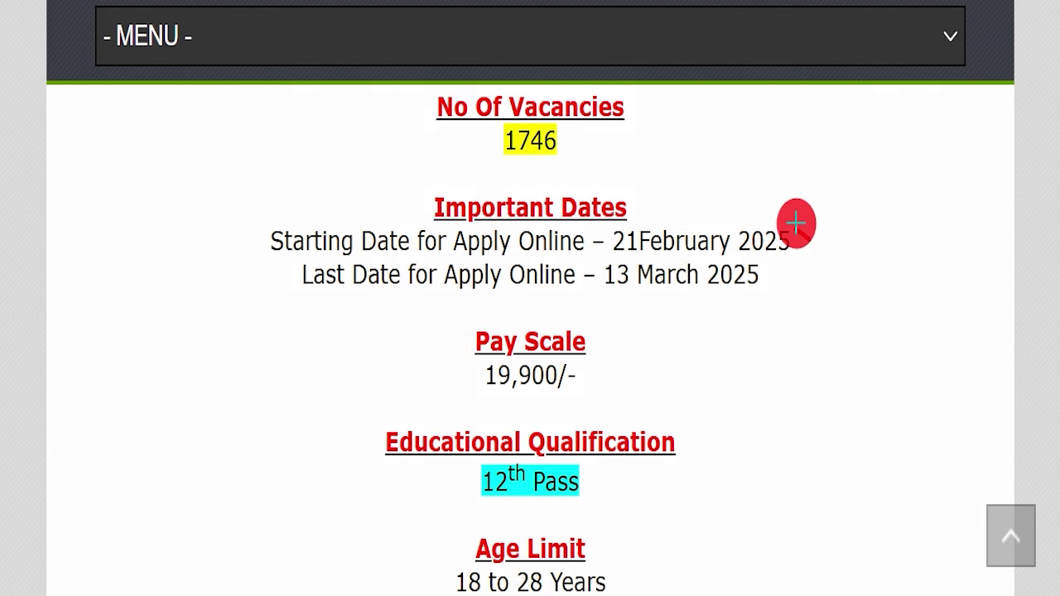
left_click_drag(568, 289, 812, 285)
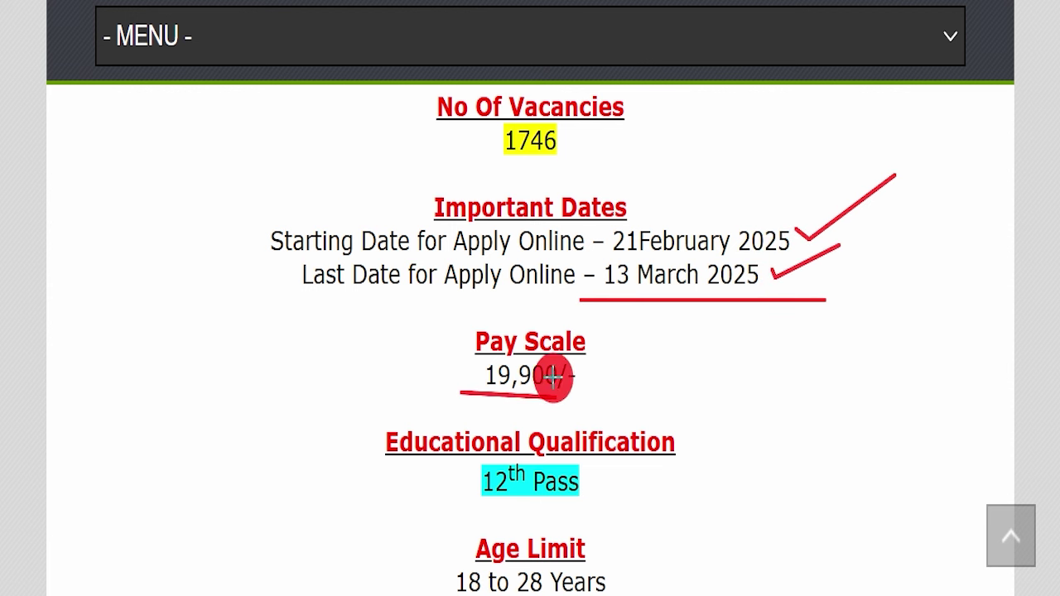
mouse_move(466, 501)
left_mouse_down()
mouse_move(638, 502)
mouse_move(783, 422)
left_mouse_up()
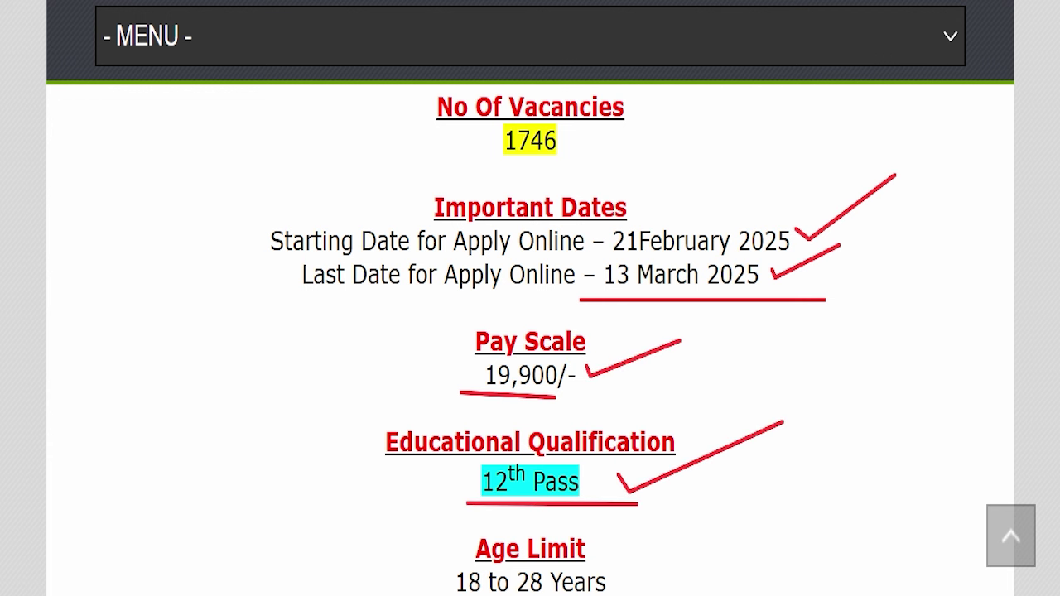
key("Escape")
Highlight the General, ex-servicemen (500/-) and SC/ST/EWS (700/-) fee lines and payment modes
scroll(544, 237, "down", 4)
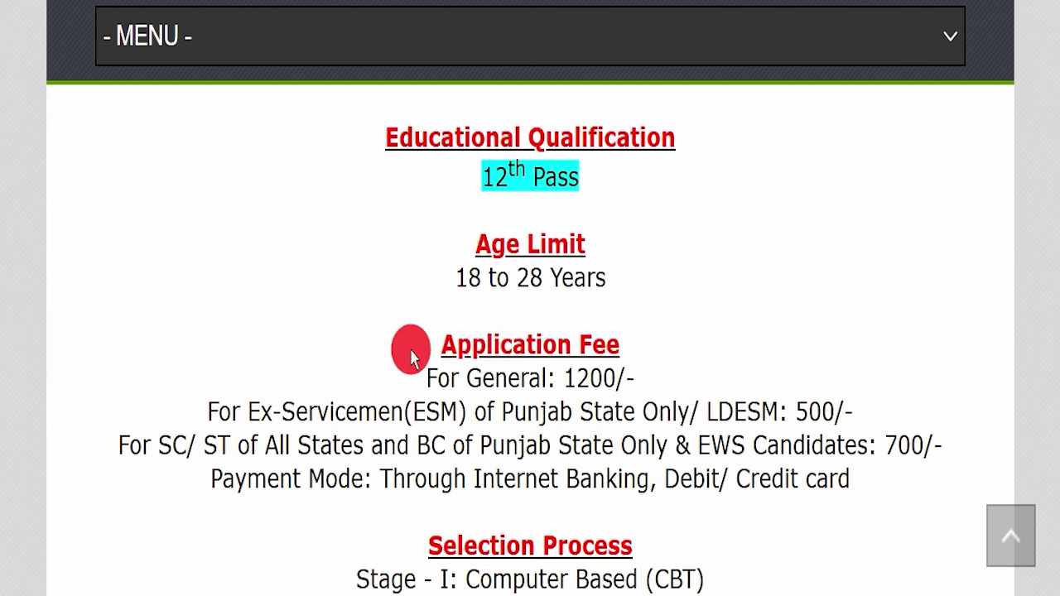
left_click_drag(418, 277, 755, 268)
scroll(521, 244, "down", 3)
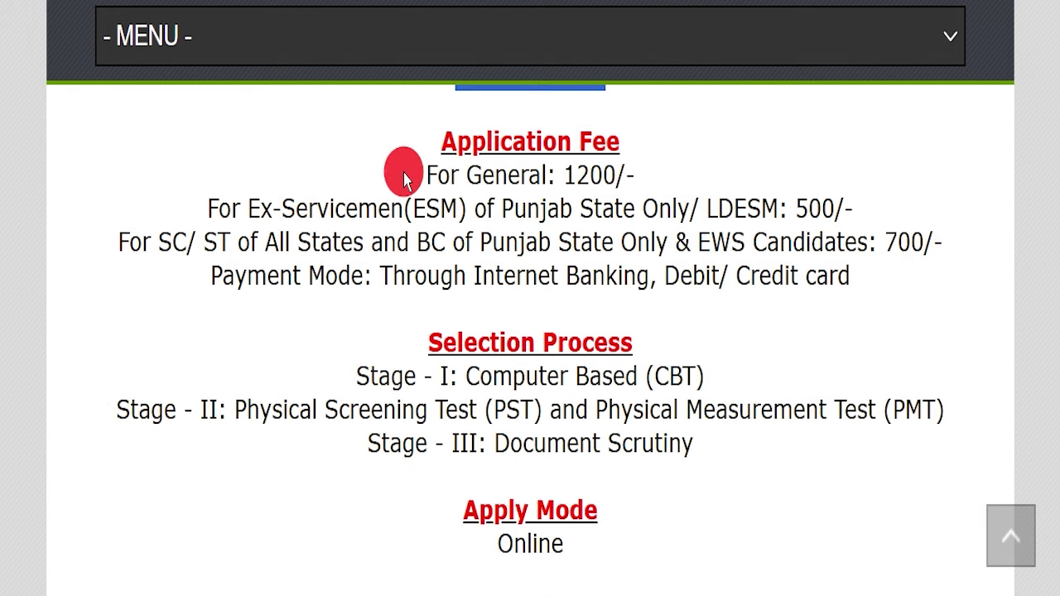
left_click_drag(402, 173, 691, 160)
left_click_drag(203, 207, 693, 193)
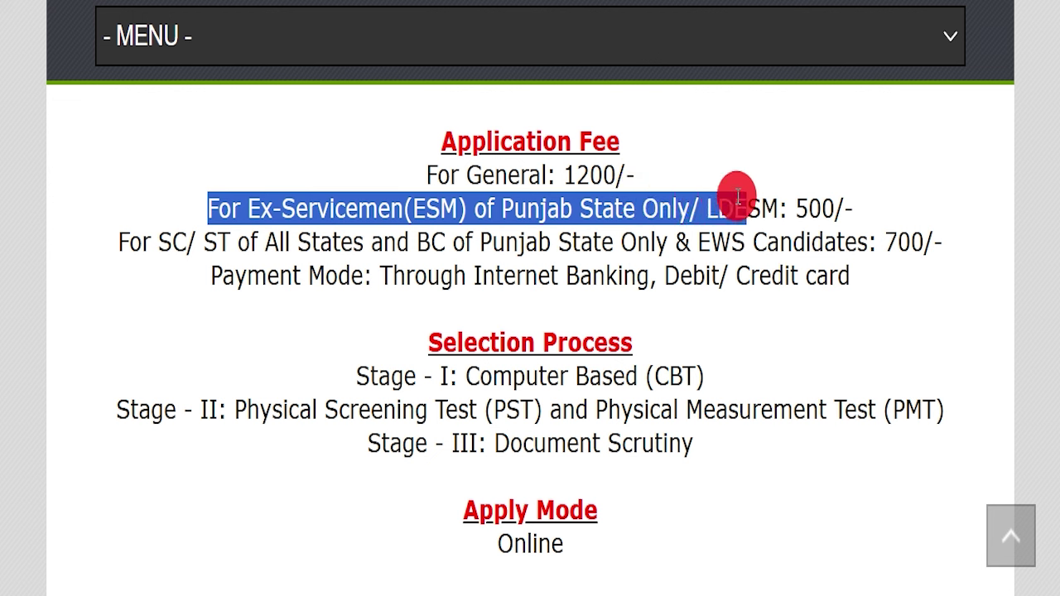
left_click_drag(757, 199, 868, 207)
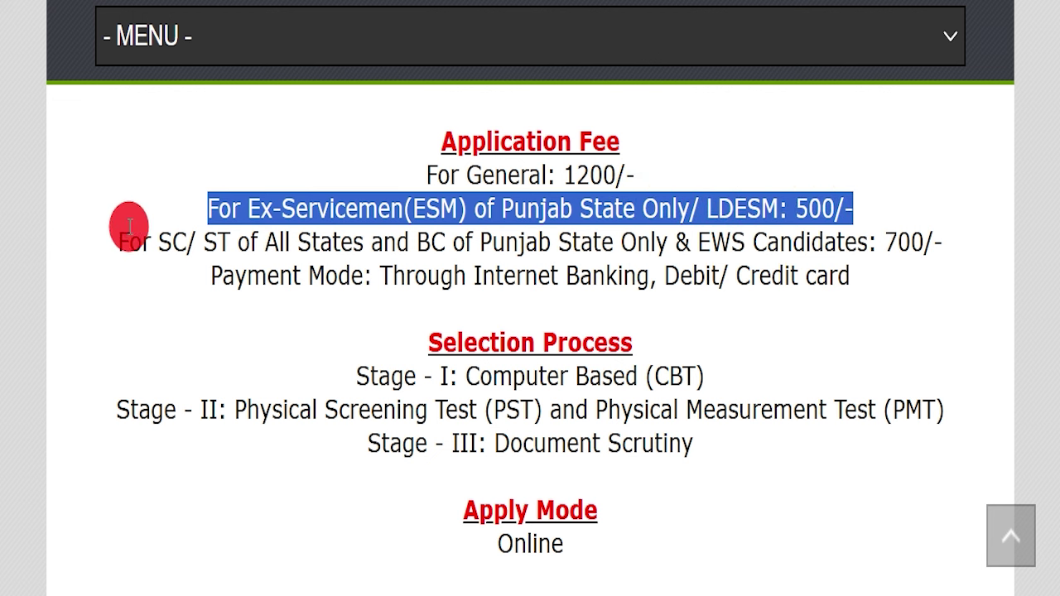
left_click_drag(116, 232, 598, 232)
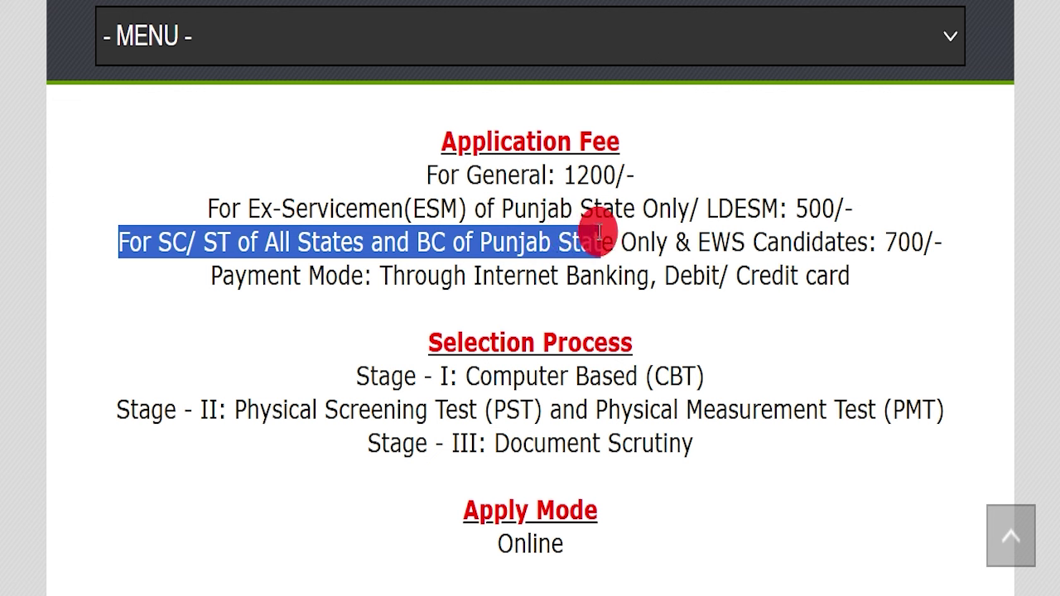
left_click_drag(678, 235, 944, 227)
left_click(858, 288)
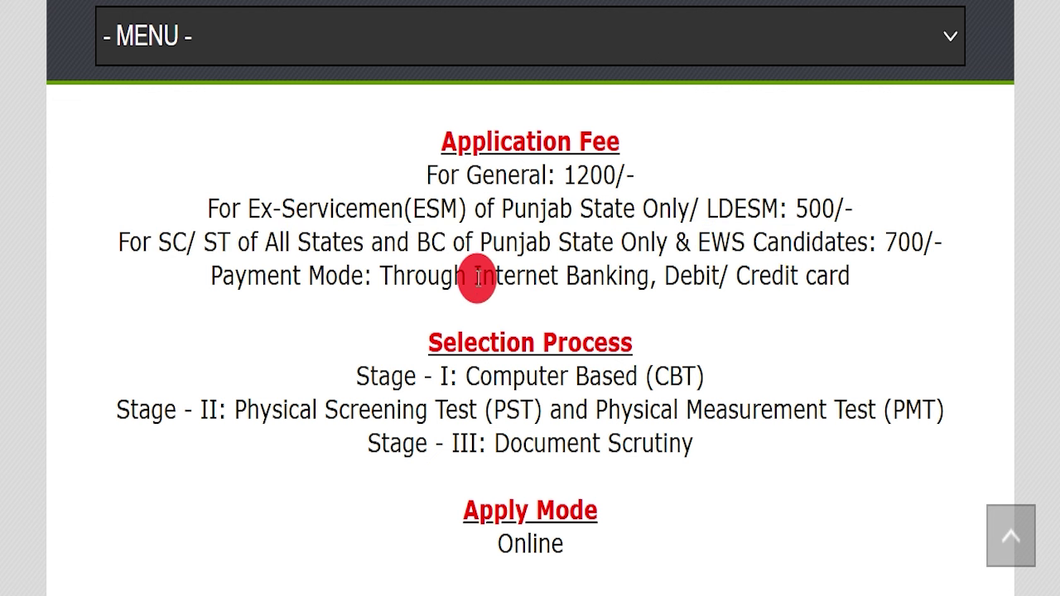
left_click_drag(464, 268, 845, 267)
left_click(791, 305)
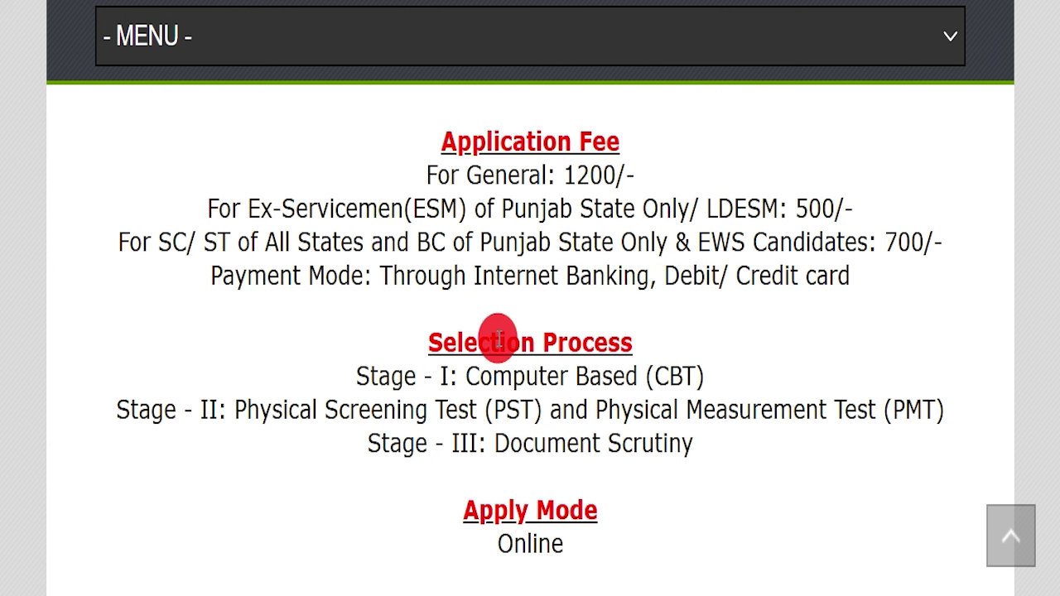
Highlight the three selection stages: computer based test, physical tests and Document Scrutiny
left_click_drag(348, 371, 719, 367)
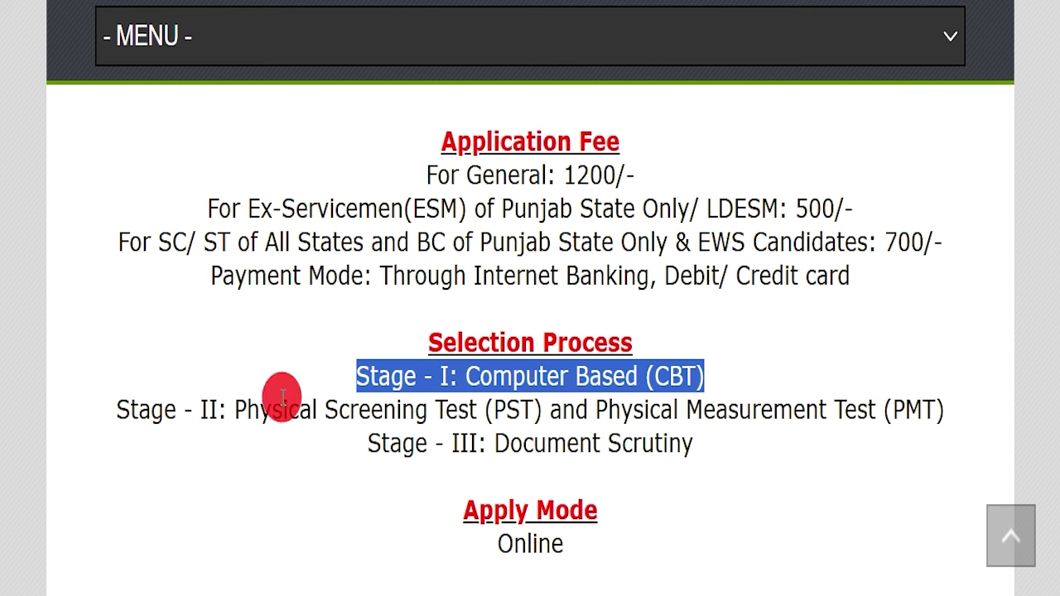
left_click_drag(129, 409, 564, 445)
left_click_drag(330, 441, 722, 439)
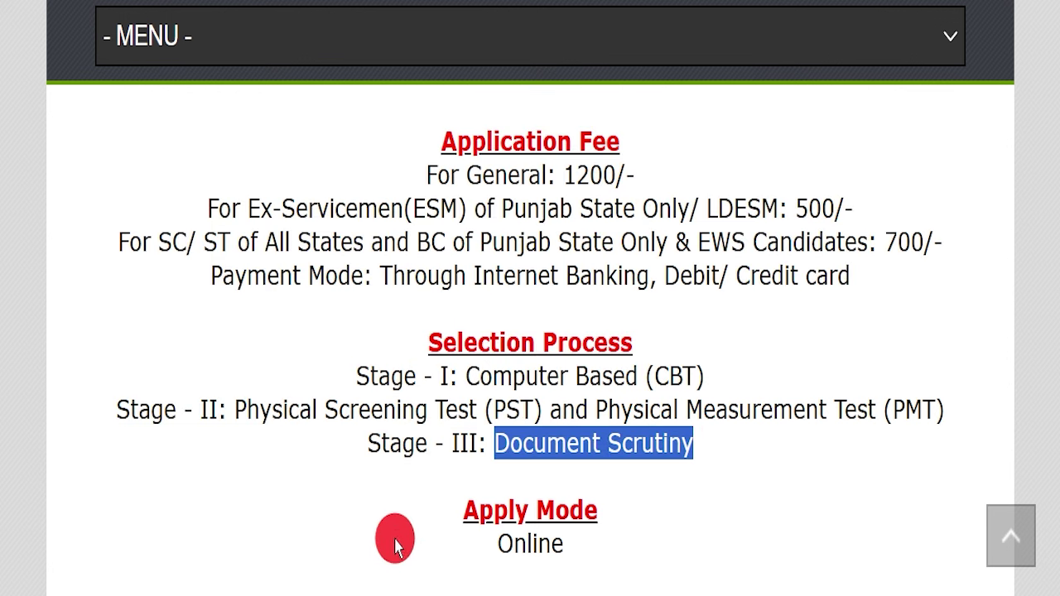
left_click_drag(395, 544, 694, 525)
scroll(622, 407, "down", 2)
left_click(407, 438)
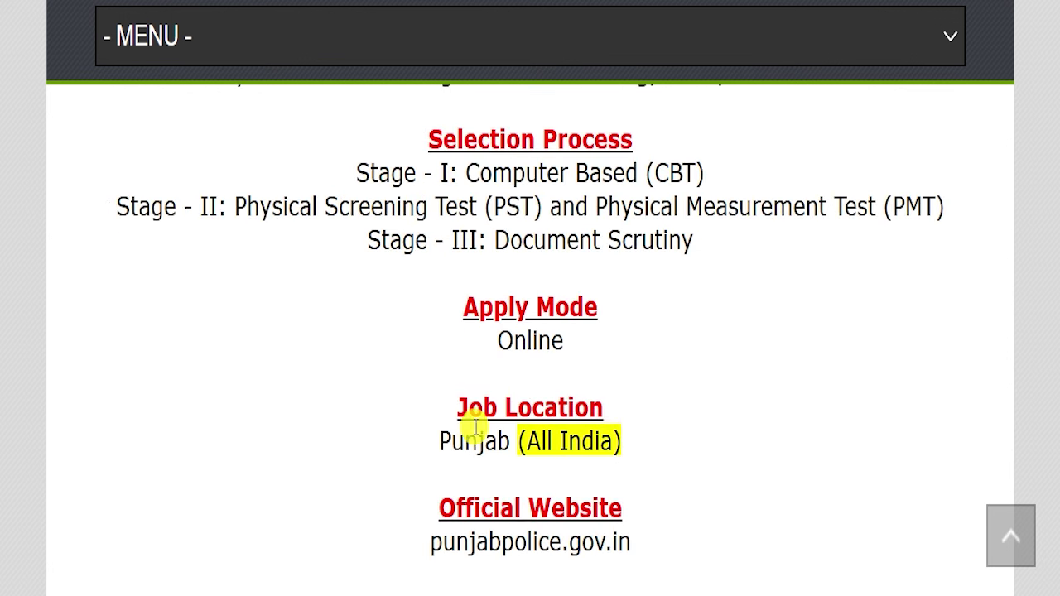
Highlight Punjab (All India) as the job location and the official website address
double_click(477, 428)
left_click_drag(517, 436, 679, 434)
left_click(679, 433)
left_click_drag(634, 505, 641, 525)
left_click(691, 514)
Open the Official Notification Pdf from the Important Links section
scroll(690, 504, "down", 3)
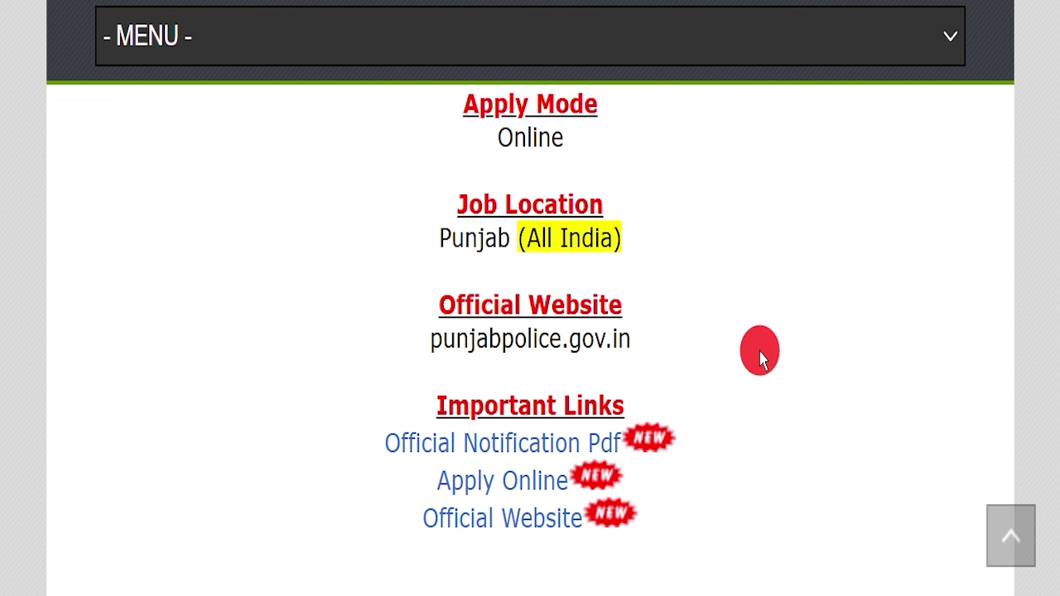
left_click_drag(385, 383, 764, 464)
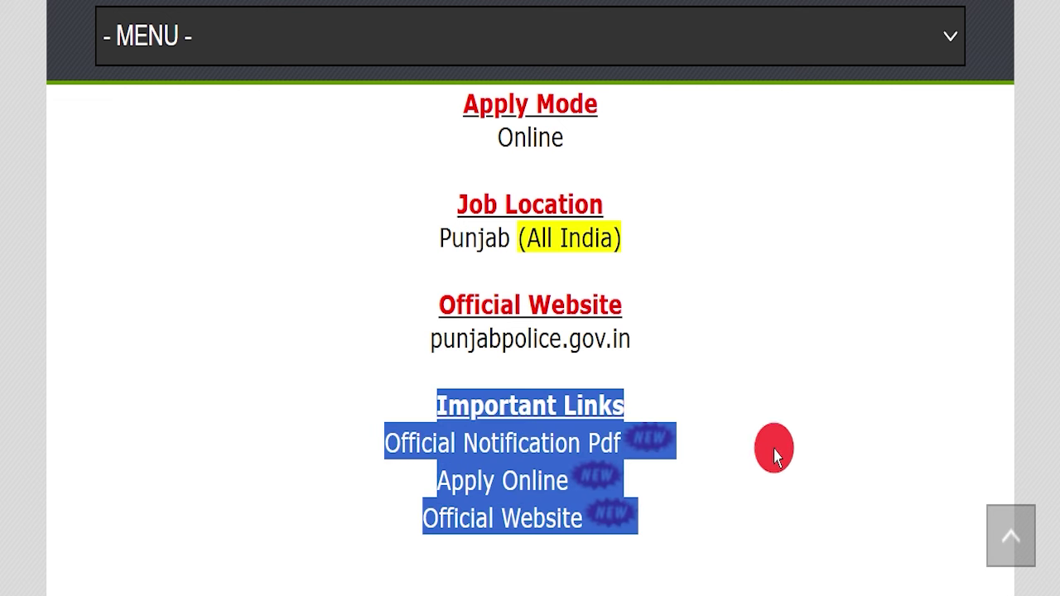
left_click(775, 435)
left_click_drag(379, 439, 623, 442)
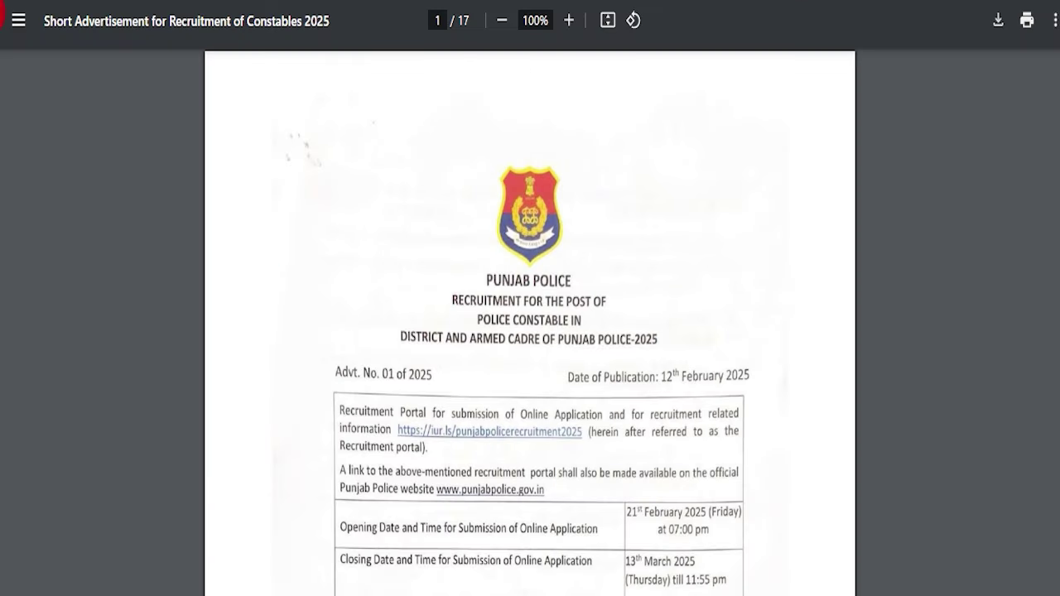
Zoom the notification PDF to 110% and box the recruitment portal link and Helpdesk Number row
left_click(463, 244)
key("ctrl+plus")
scroll(539, 207, "down", 4)
scroll(658, 225, "up", 4)
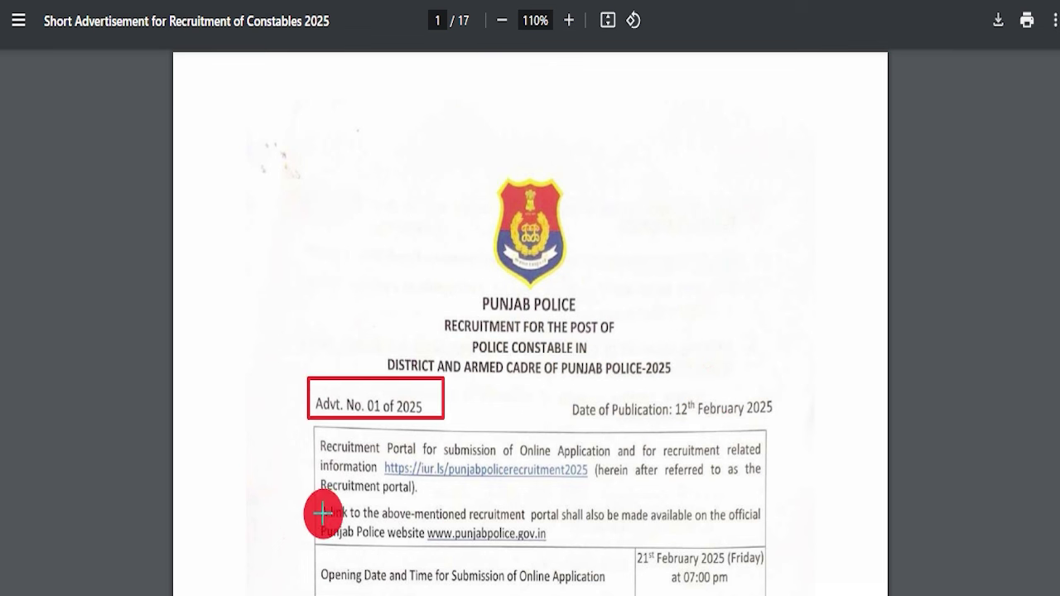
left_click_drag(377, 460, 595, 470)
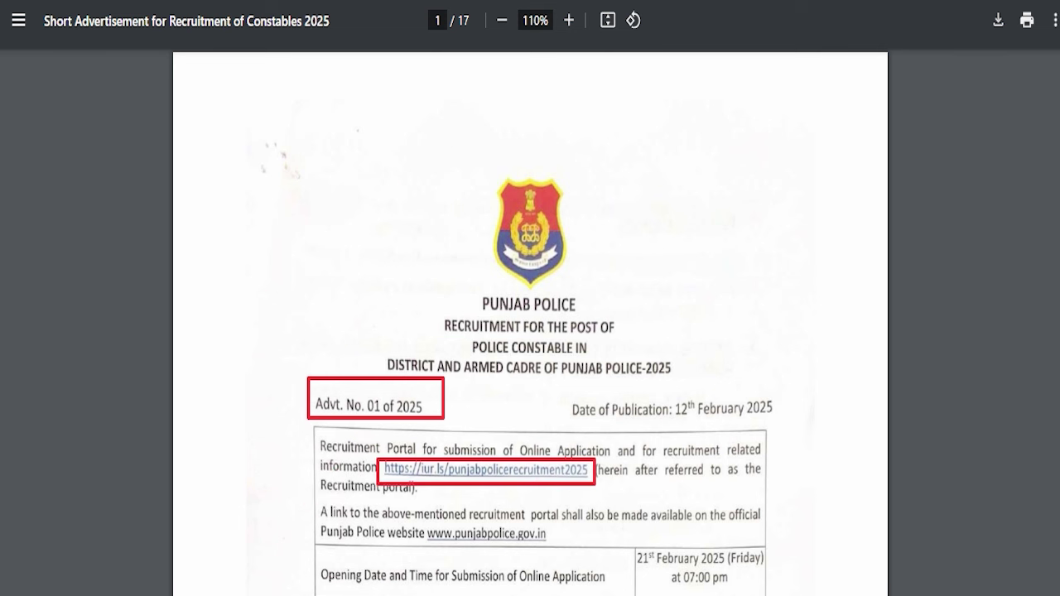
key("Escape")
scroll(740, 336, "down", 5)
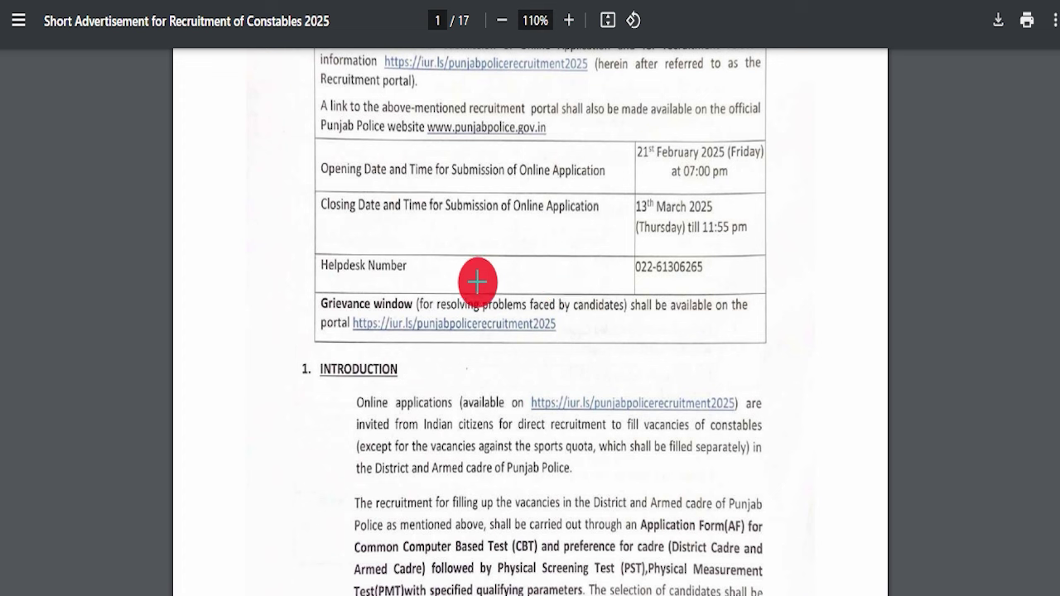
left_click_drag(296, 244, 748, 282)
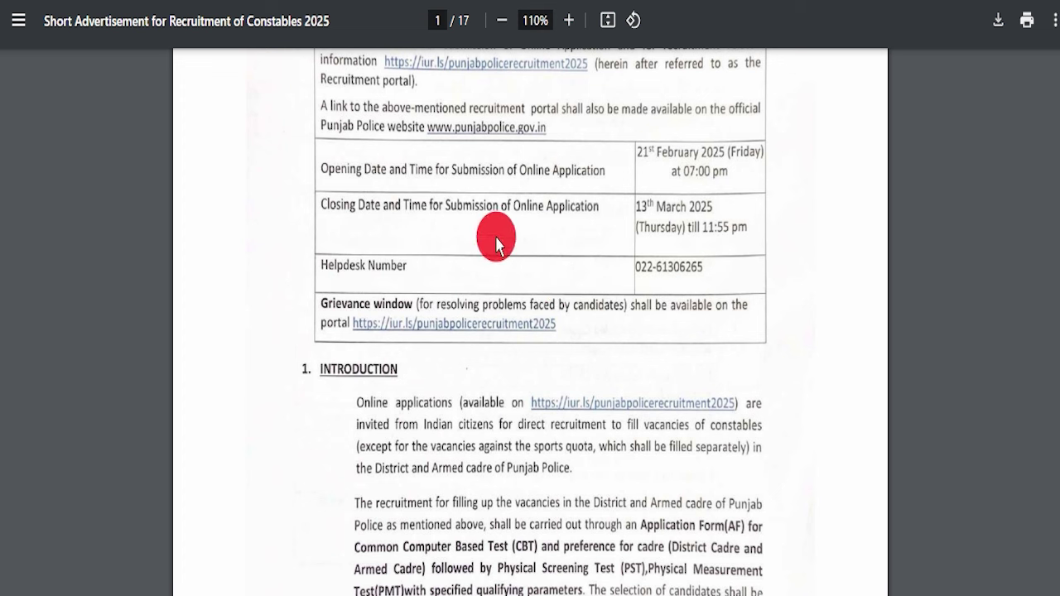
Scroll to page 5's Pay Scale section showing Rs.19,900/- and the 18–28 year age limit
scroll(486, 197, "down", 3)
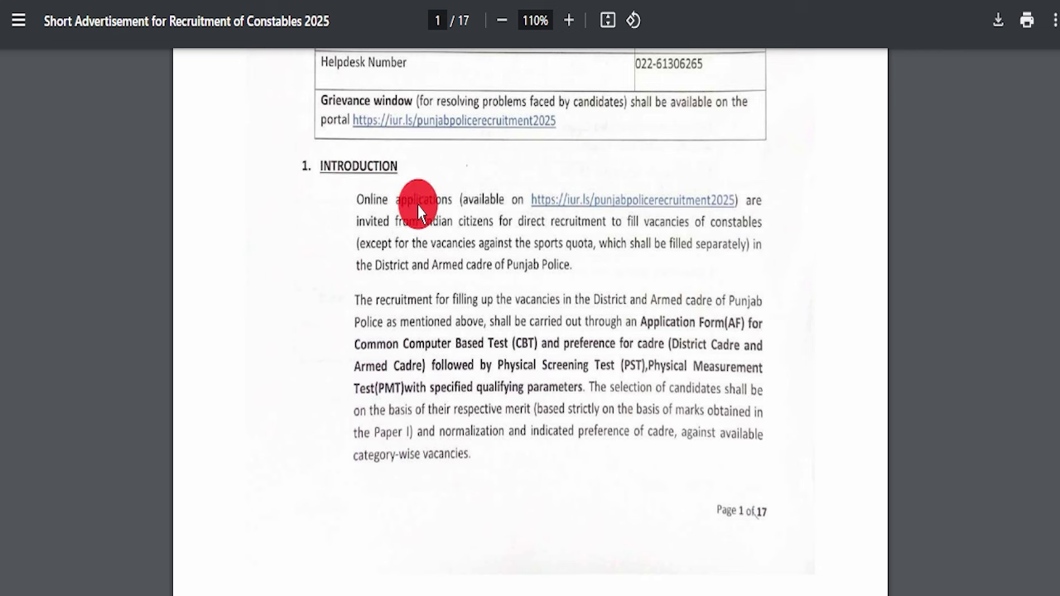
scroll(542, 381, "down", 7)
scroll(512, 341, "down", 8)
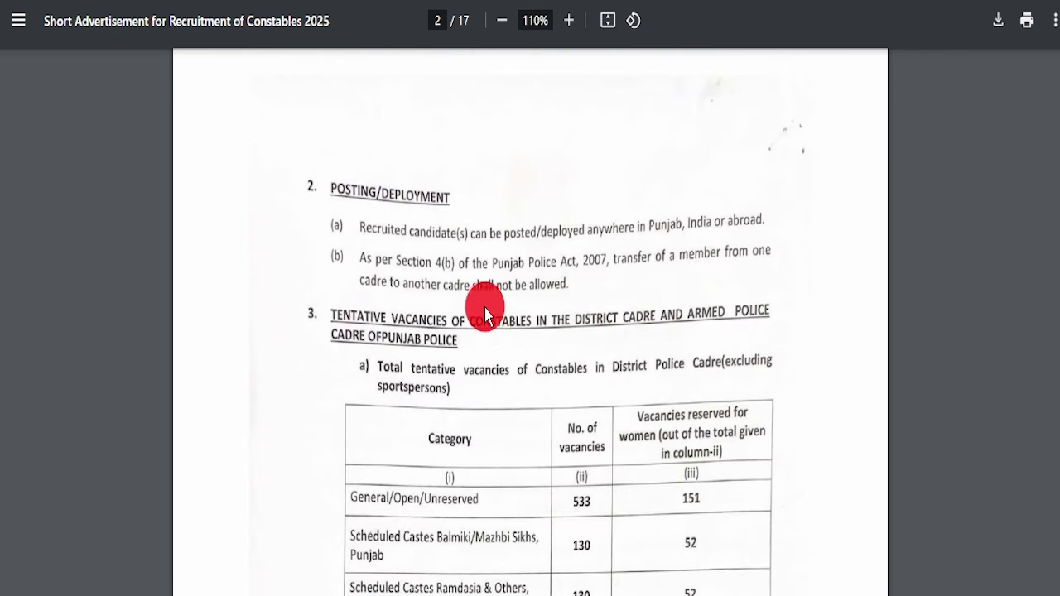
scroll(502, 307, "up", 1)
scroll(485, 339, "up", 2)
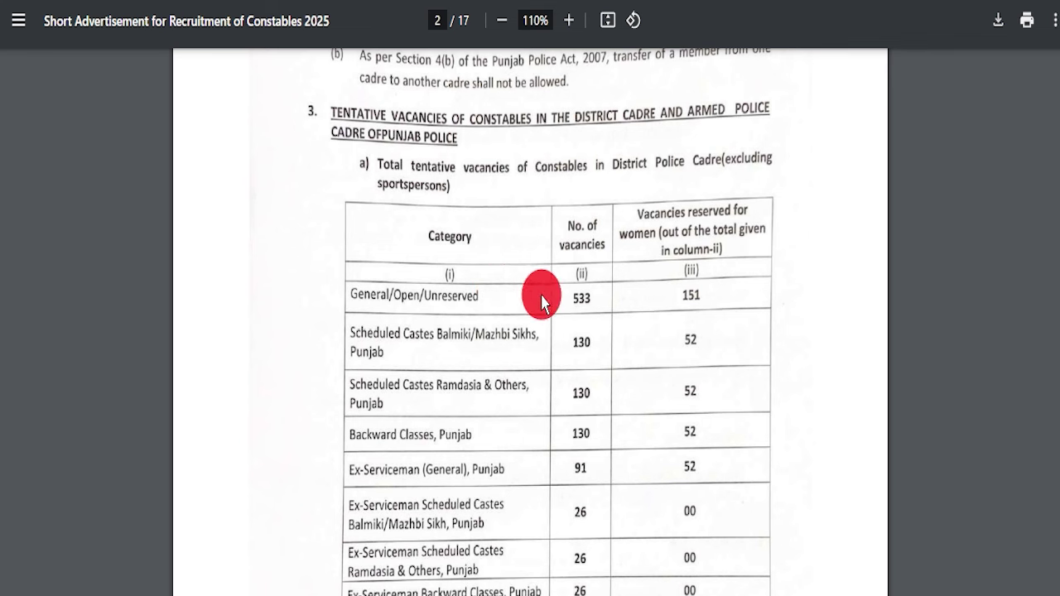
scroll(497, 367, "down", 8)
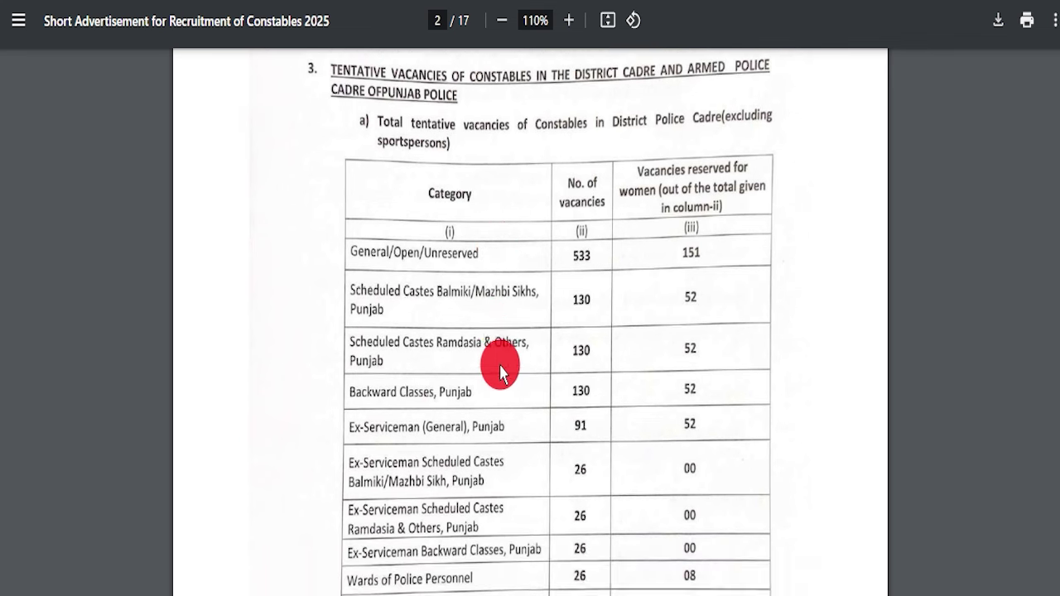
scroll(468, 340, "down", 5)
scroll(489, 343, "up", 6)
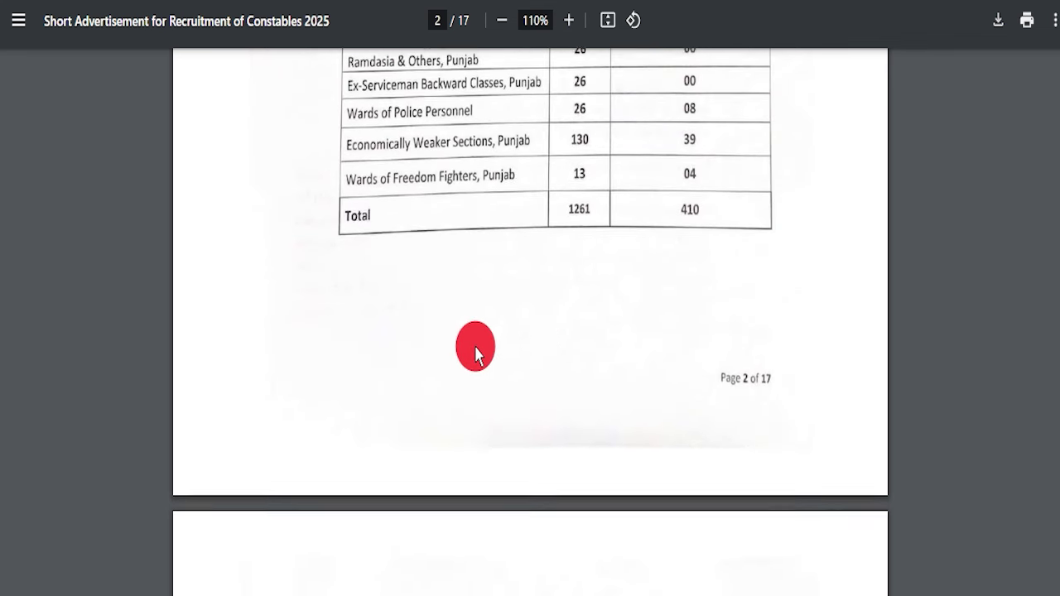
scroll(472, 346, "down", 5)
scroll(463, 335, "down", 15)
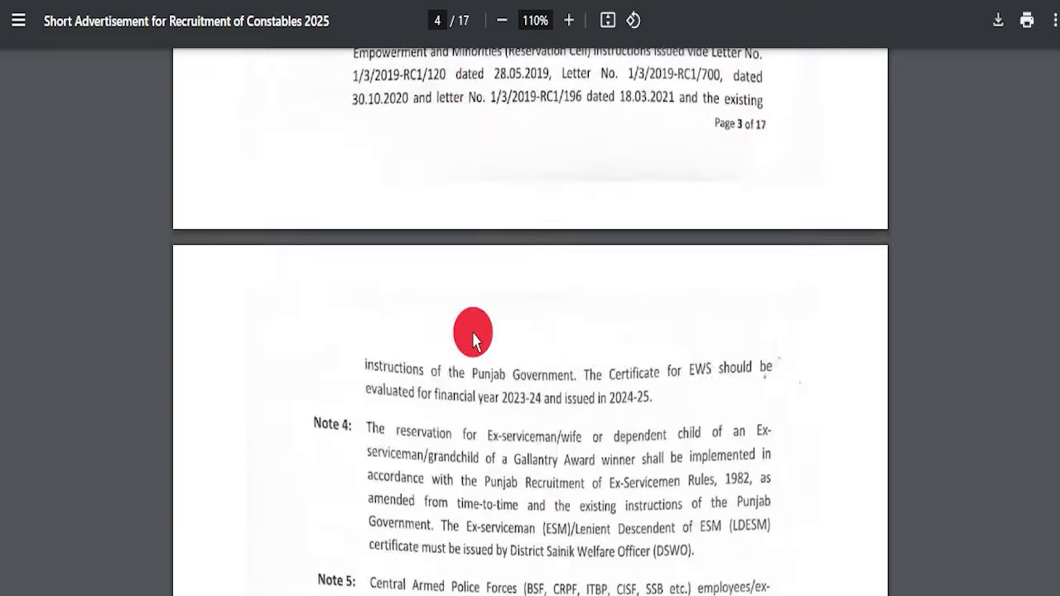
scroll(490, 339, "down", 15)
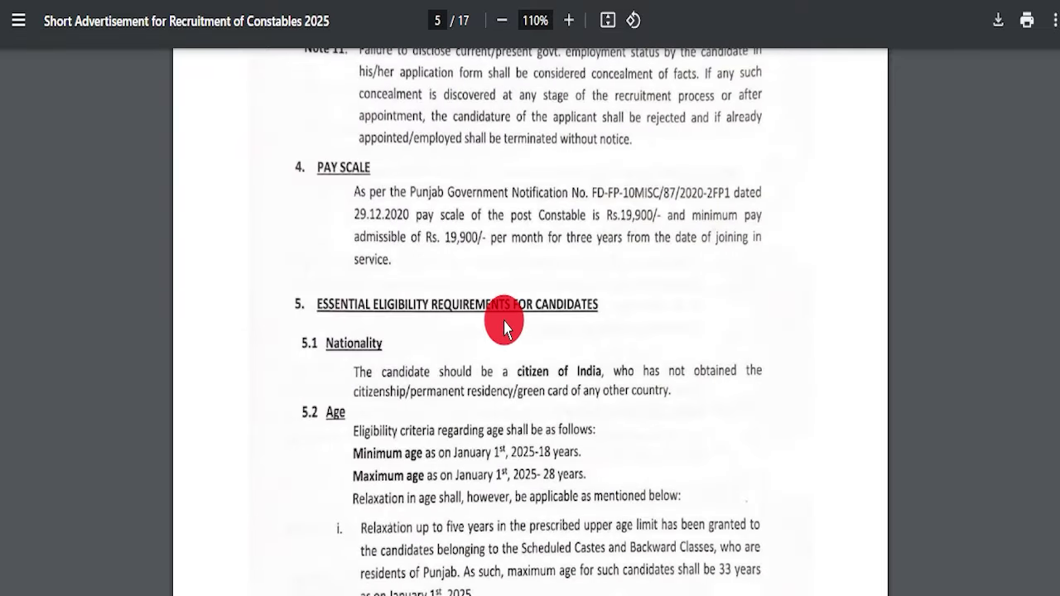
Box the nationality, minimum and maximum age, and educational qualification requirements
scroll(501, 282, "up", 1)
scroll(481, 165, "down", 1)
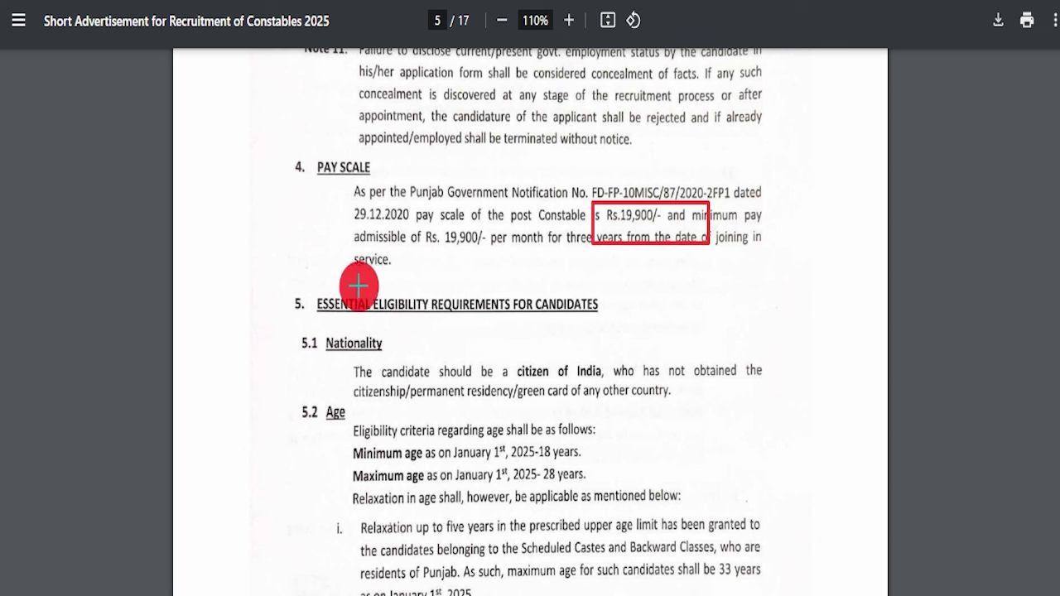
mouse_move(251, 282)
left_mouse_down()
mouse_move(447, 289)
mouse_move(828, 400)
left_mouse_up()
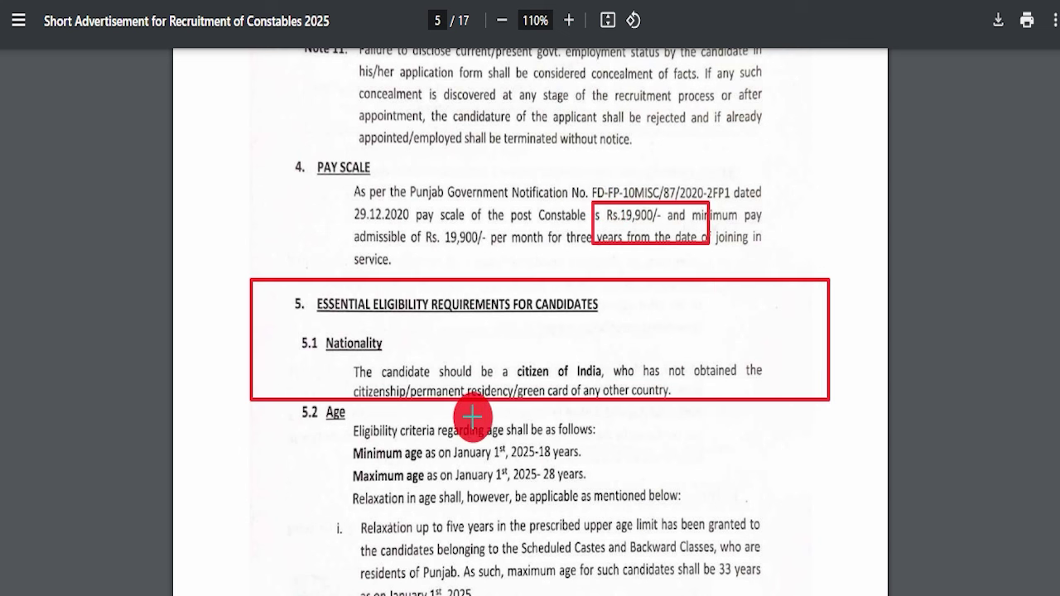
key("Escape")
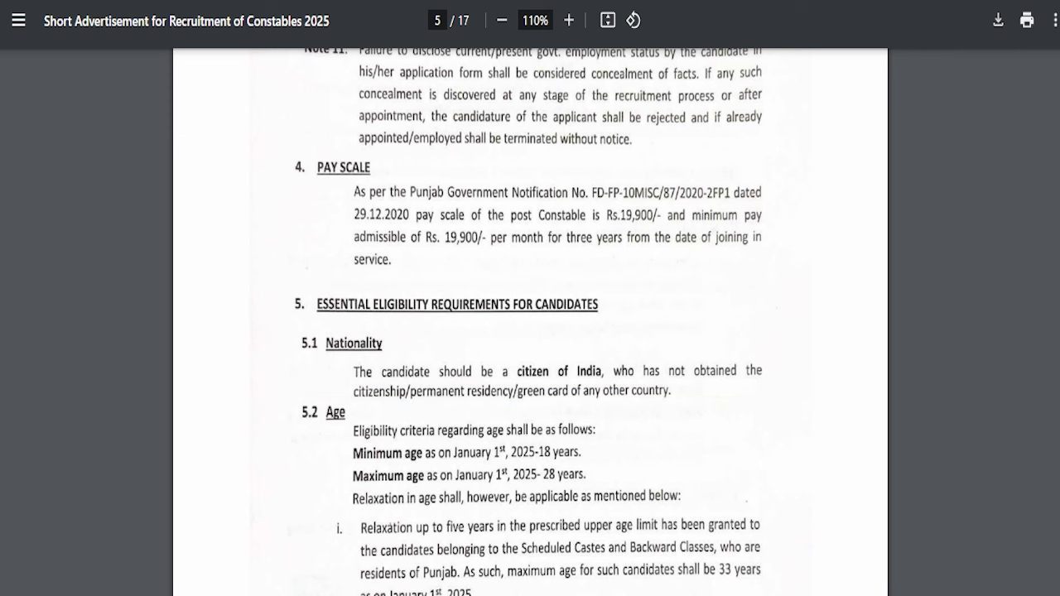
scroll(530, 232, "down", 3)
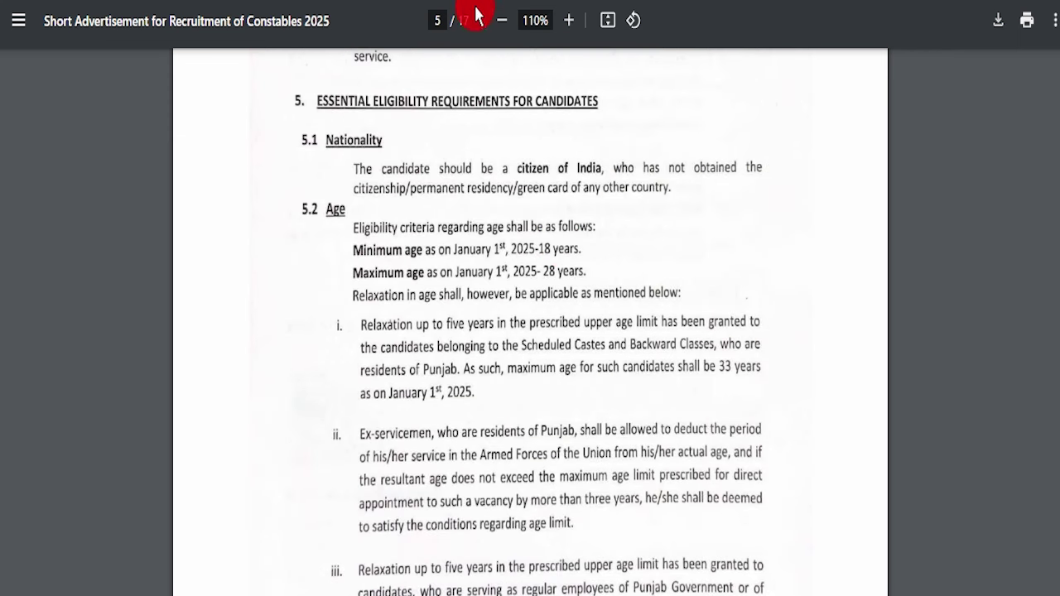
mouse_move(313, 217)
left_mouse_down()
mouse_move(634, 240)
mouse_move(636, 282)
left_mouse_up()
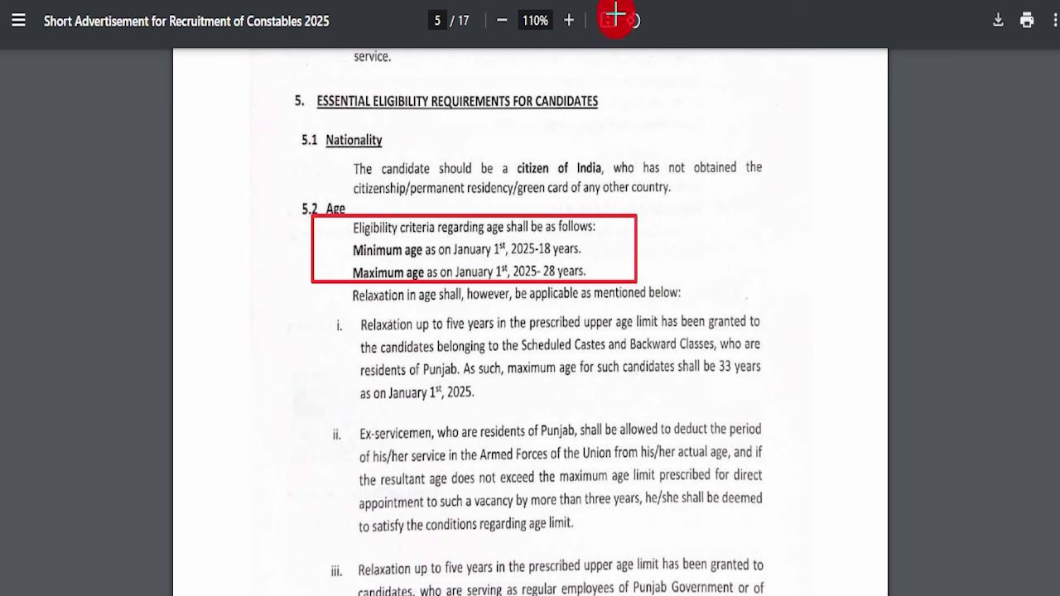
scroll(539, 379, "down", 10)
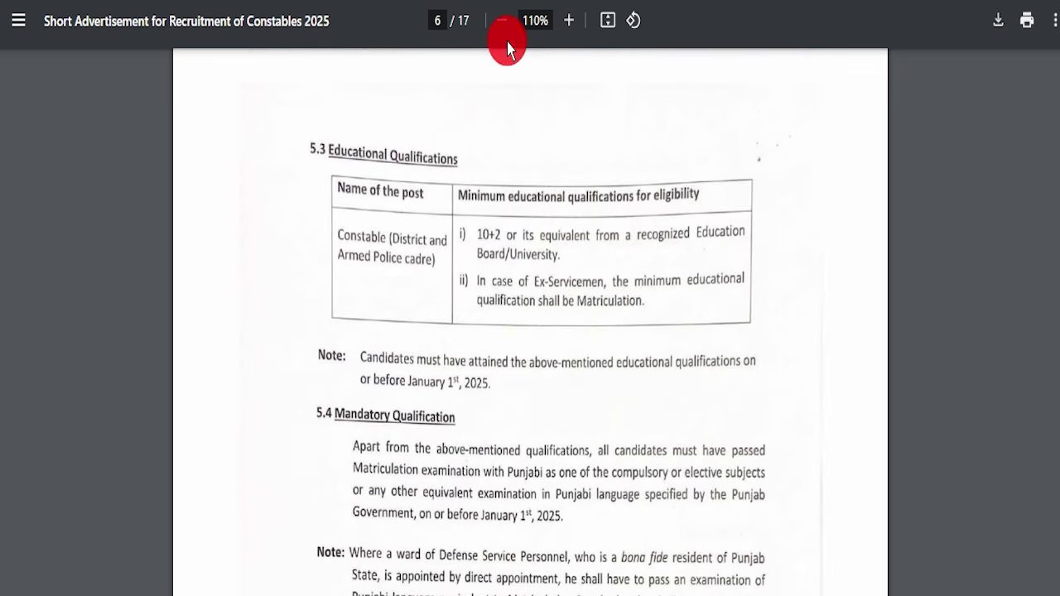
left_click_drag(447, 208, 810, 348)
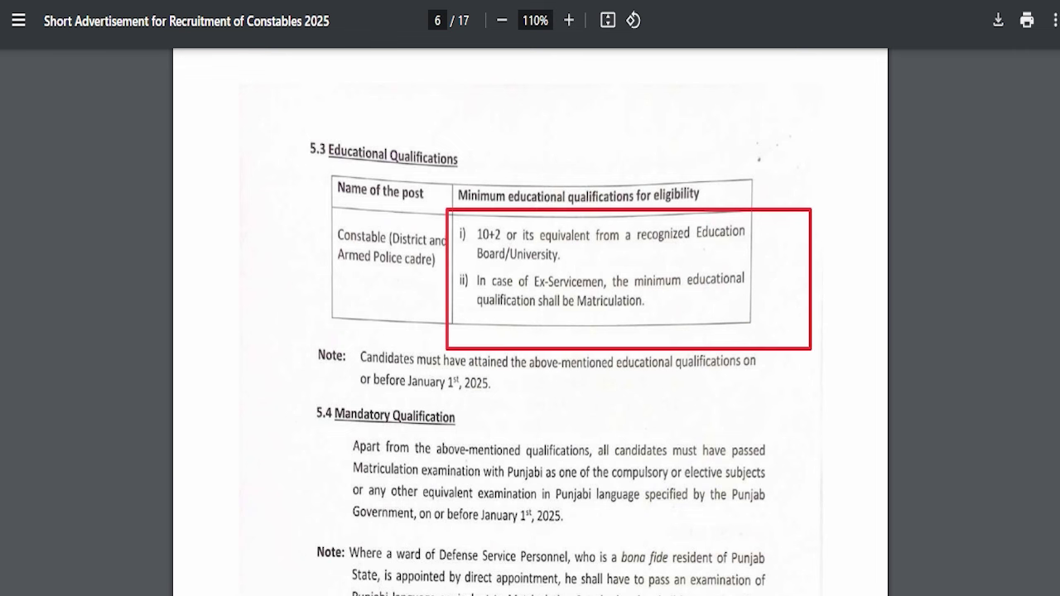
Box the Physical Standards table's District & Armed Police row and female height, then clear the boxes
scroll(473, 260, "down", 6)
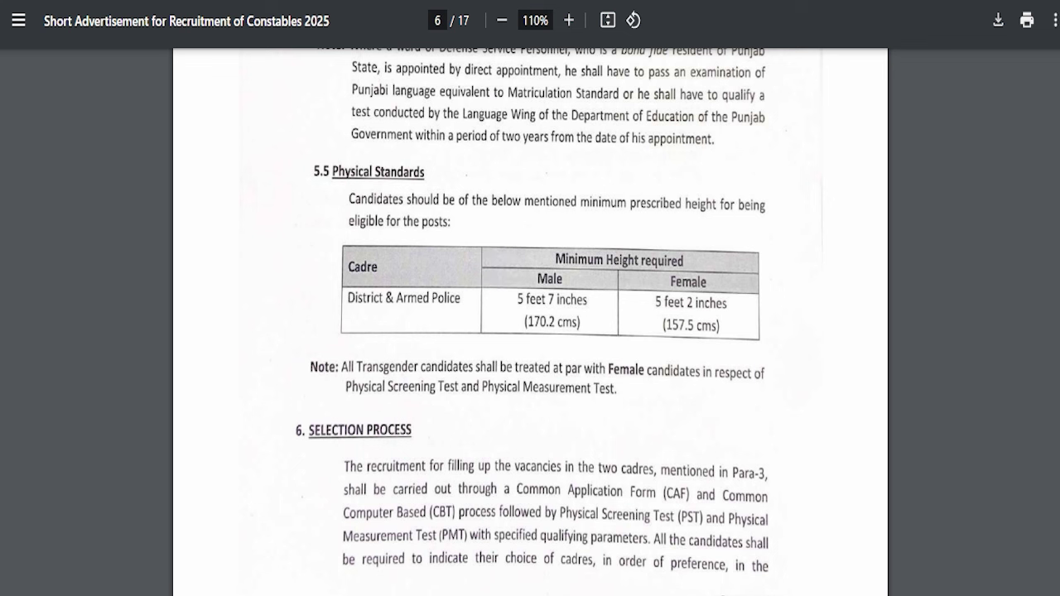
left_click_drag(262, 138, 826, 348)
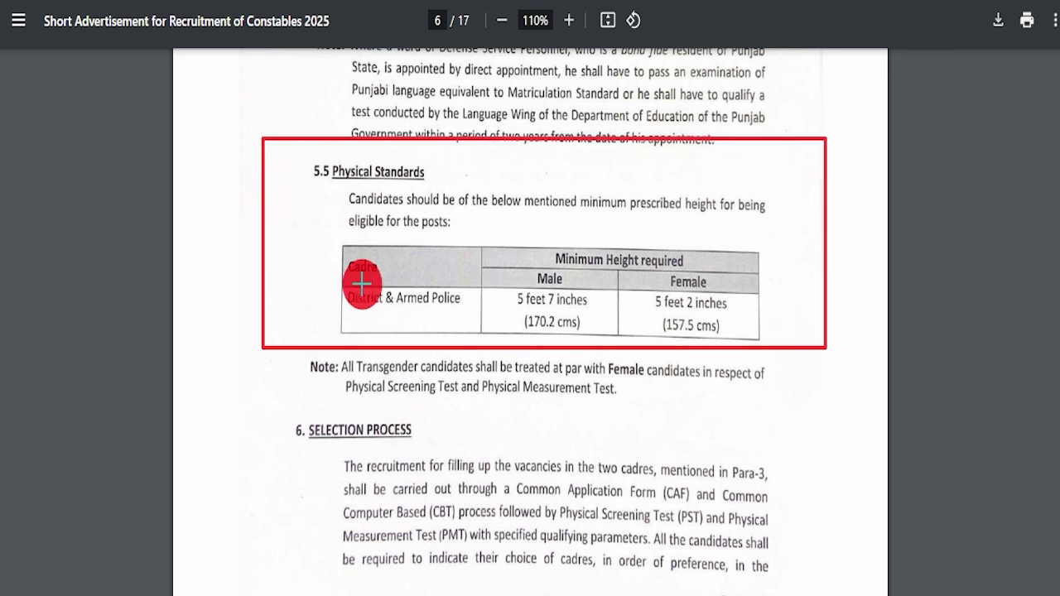
left_click_drag(324, 277, 599, 335)
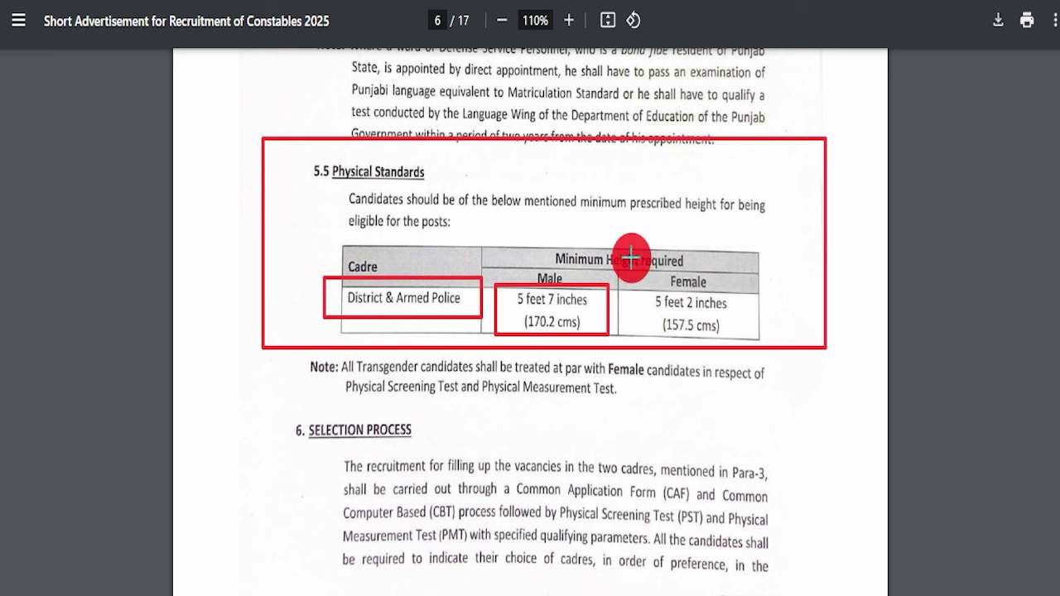
mouse_move(635, 259)
left_mouse_down()
mouse_move(738, 277)
mouse_move(750, 337)
left_mouse_up()
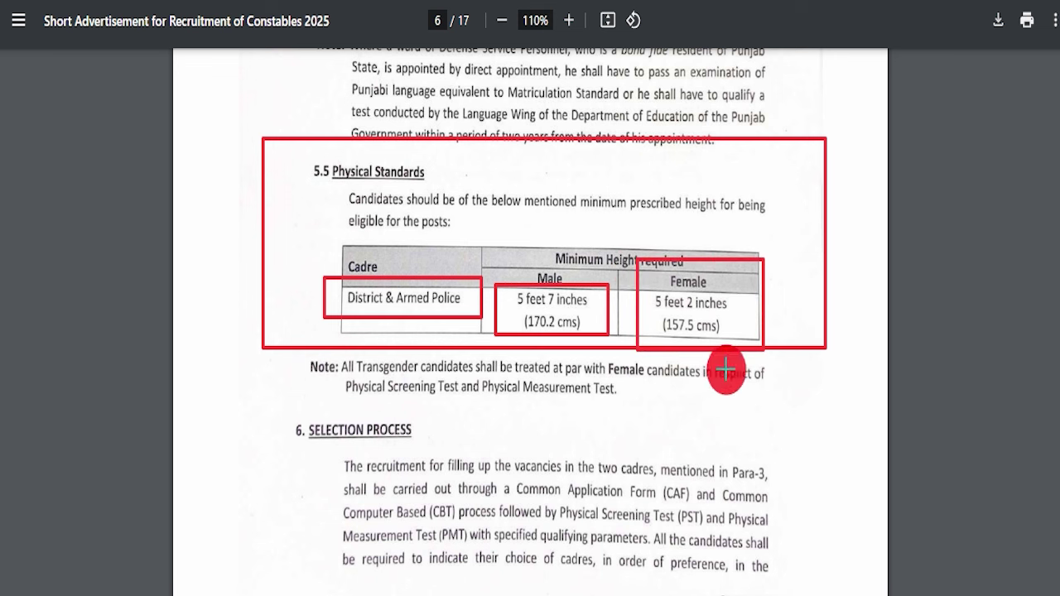
key("Escape")
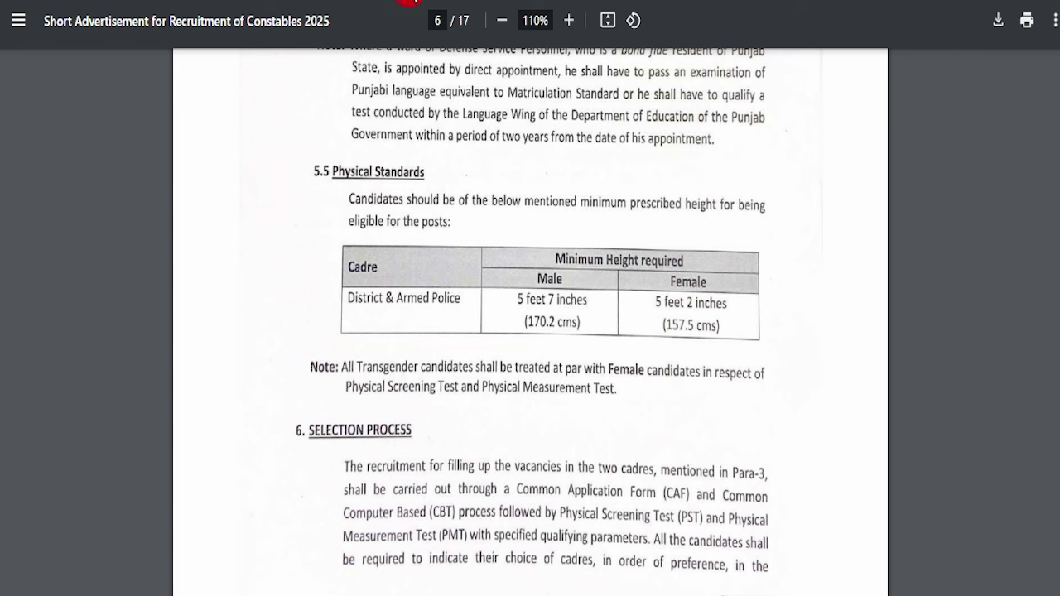
Box the three-stage selection process list on page 7
scroll(569, 360, "down", 10)
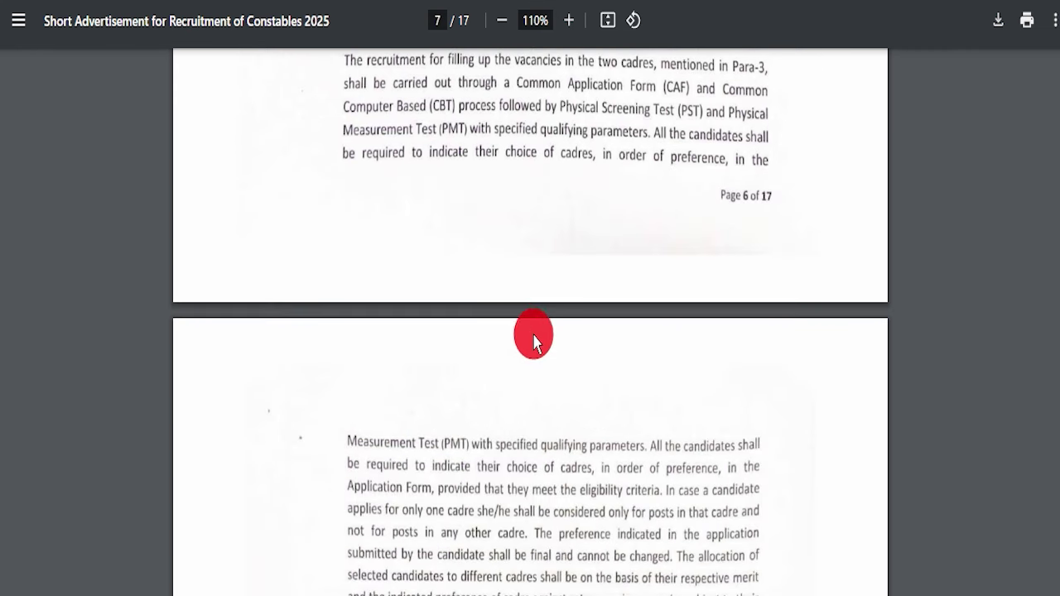
scroll(489, 331, "down", 4)
scroll(513, 334, "up", 1)
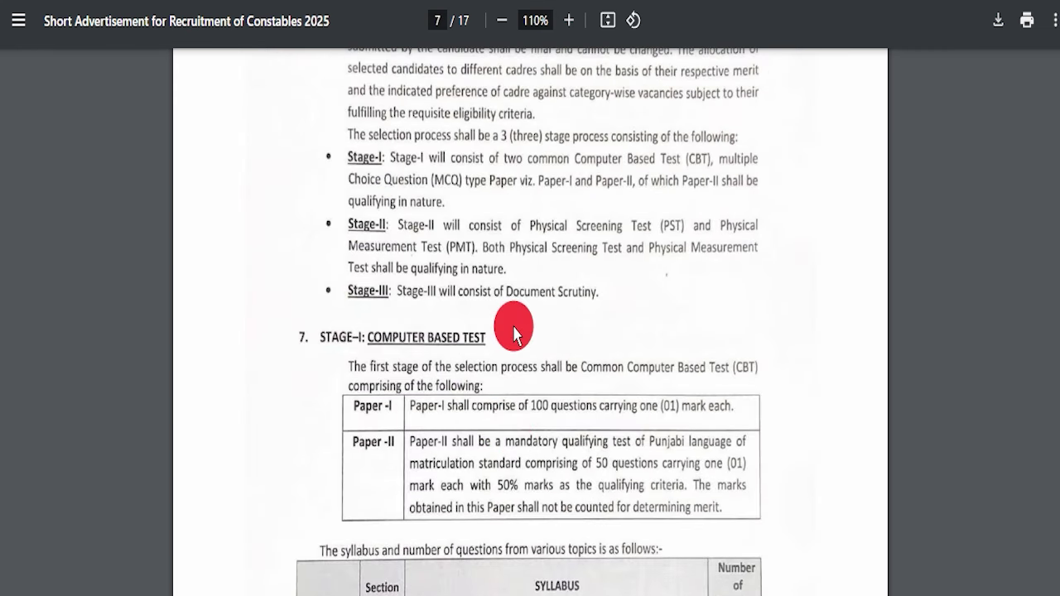
mouse_move(299, 137)
left_mouse_down()
mouse_move(776, 241)
mouse_move(828, 329)
left_mouse_up()
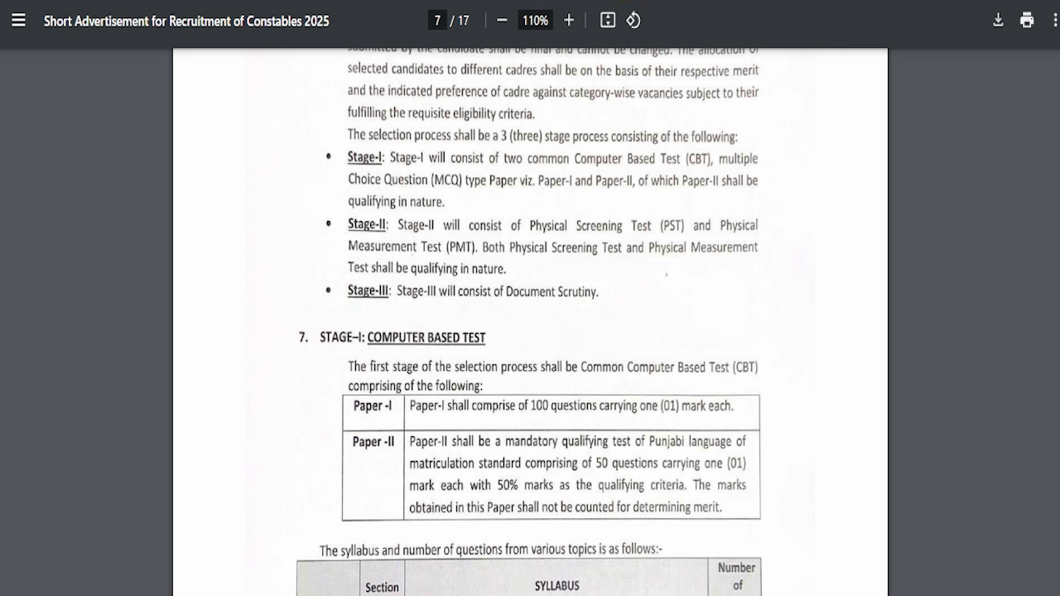
scroll(497, 347, "down", 3)
scroll(398, 213, "up", 1)
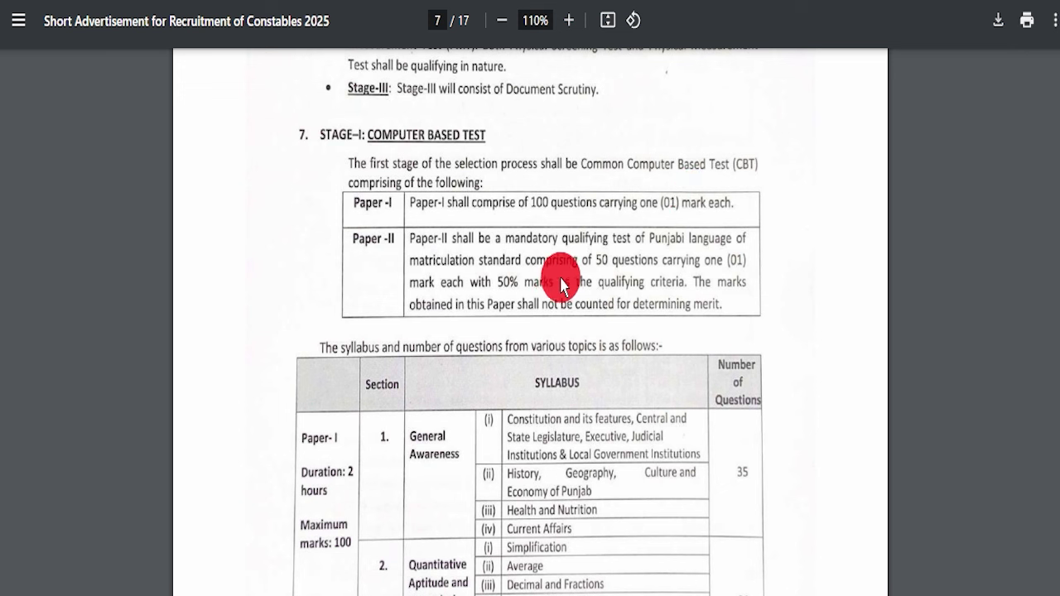
scroll(489, 315, "down", 3)
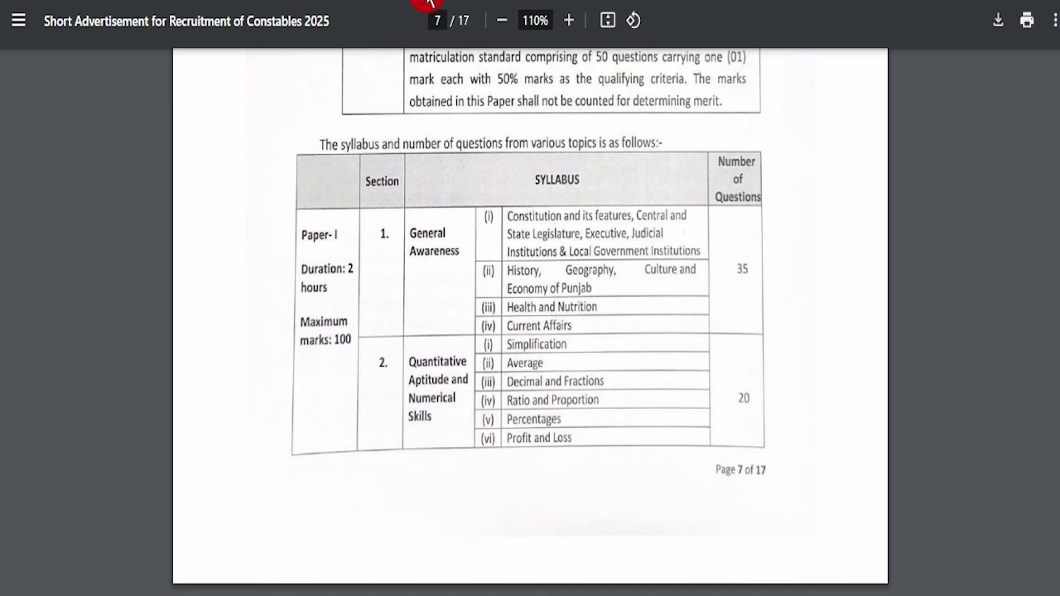
Outline Paper-I's duration and marks, General Awareness topics with 35 questions, and Quantitative Aptitude
mouse_move(273, 207)
left_mouse_down()
mouse_move(378, 403)
mouse_move(369, 424)
left_mouse_up()
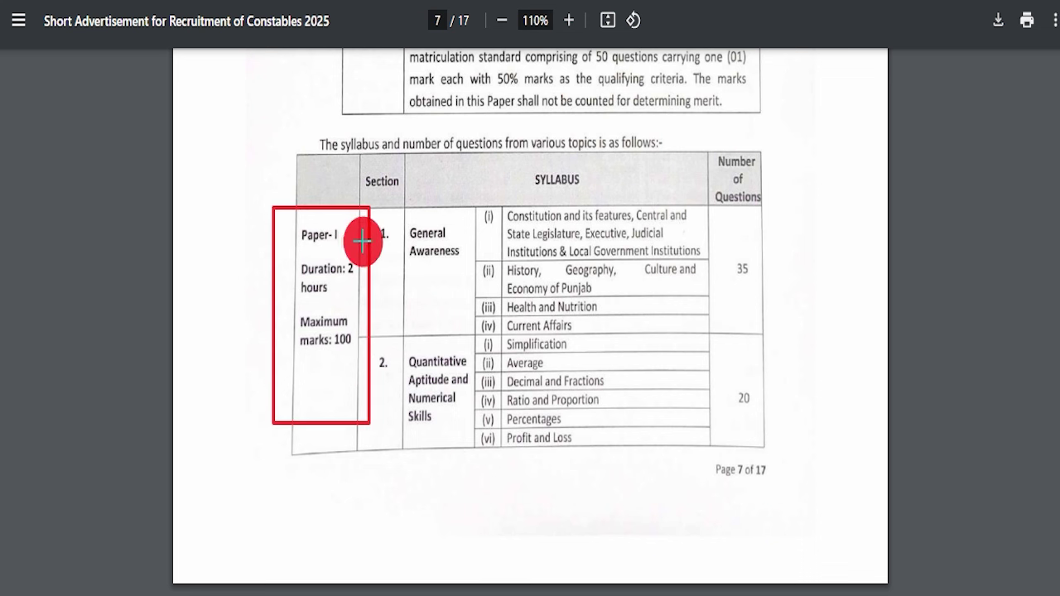
left_click_drag(403, 213, 469, 255)
mouse_move(468, 201)
left_mouse_down()
mouse_move(579, 218)
mouse_move(687, 320)
left_mouse_up()
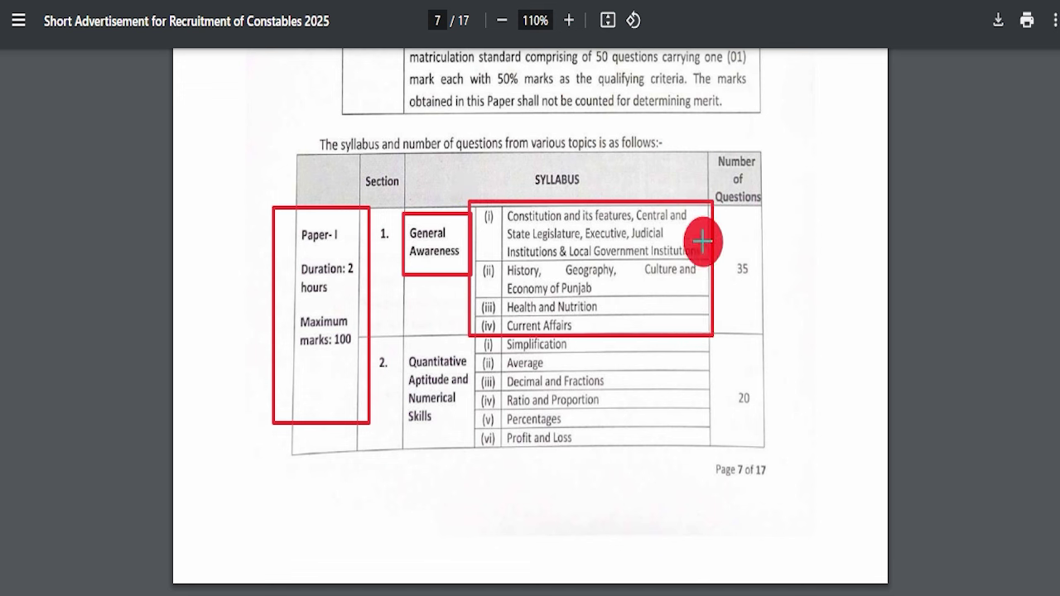
left_click_drag(708, 214, 778, 295)
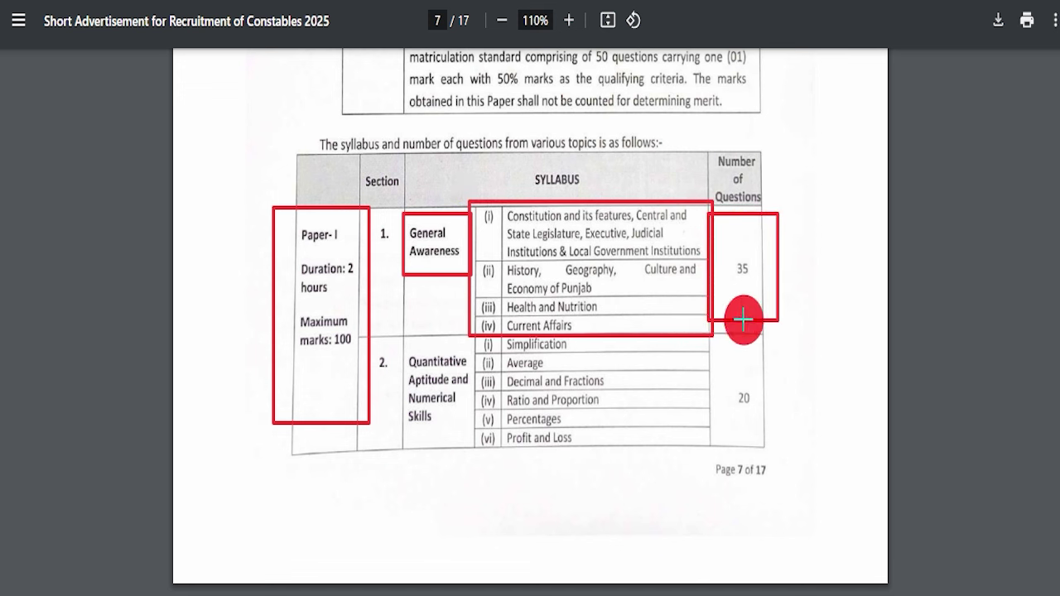
mouse_move(401, 324)
left_mouse_down()
mouse_move(408, 347)
mouse_move(472, 392)
mouse_move(463, 424)
mouse_move(752, 444)
left_mouse_up()
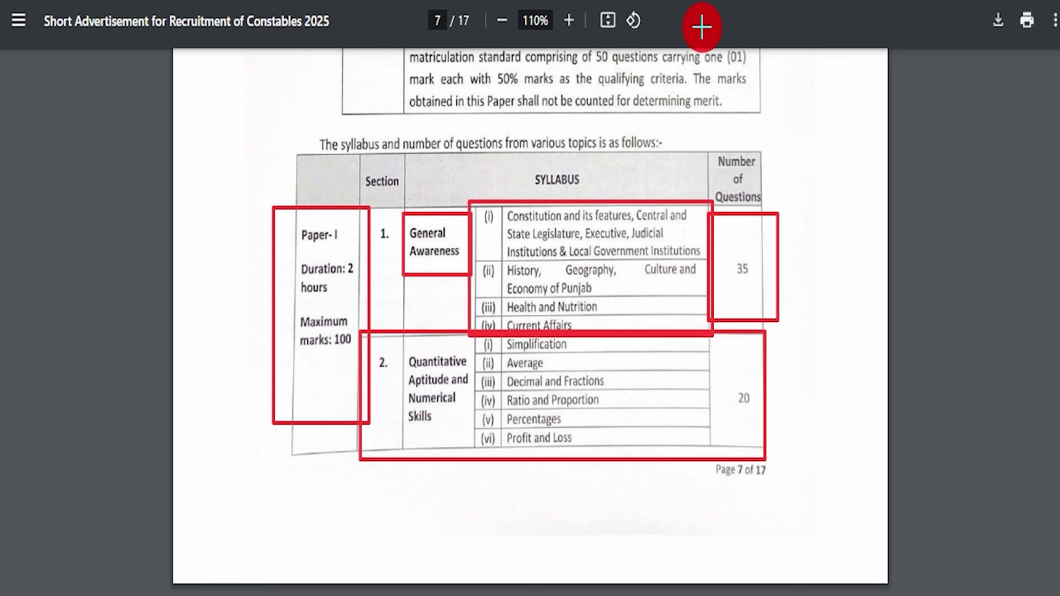
scroll(504, 235, "down", 7)
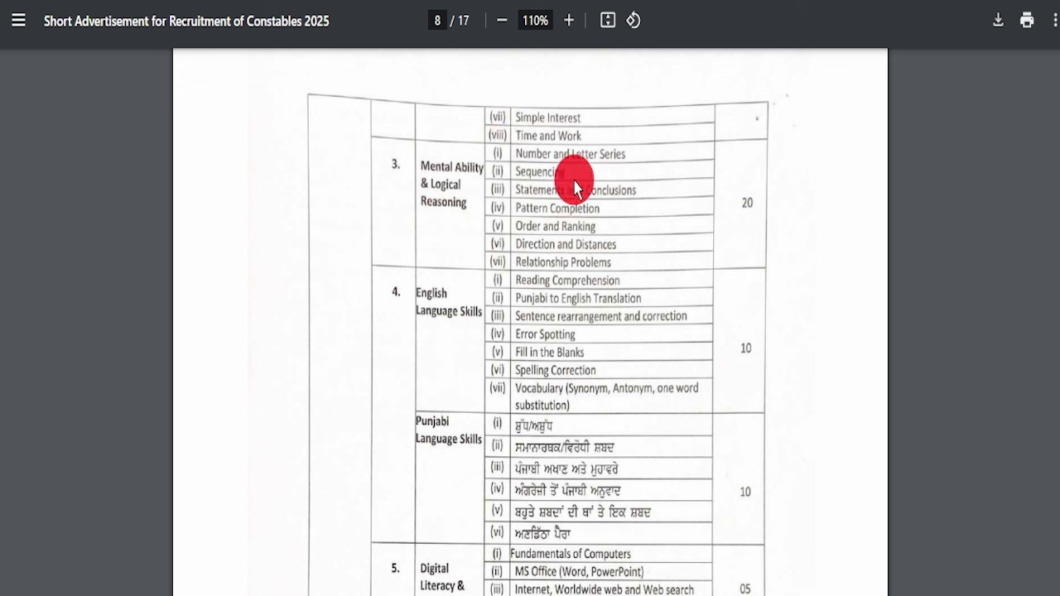
Scroll past the syllabus, negative marking and normalization to page 11's Physical Screening Test table
scroll(461, 291, "down", 2)
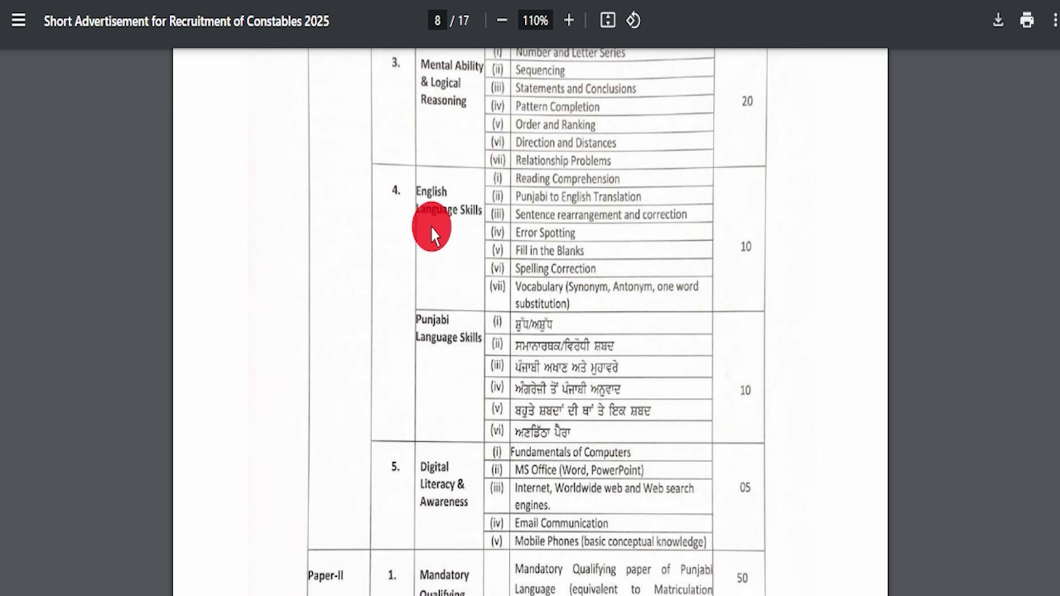
scroll(572, 279, "down", 4)
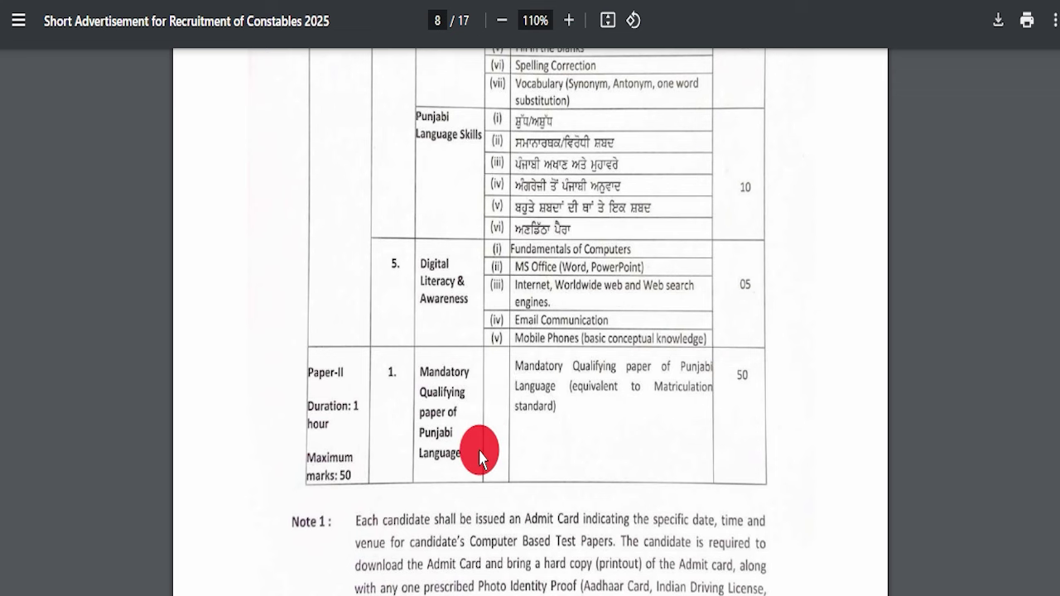
scroll(430, 447, "down", 3)
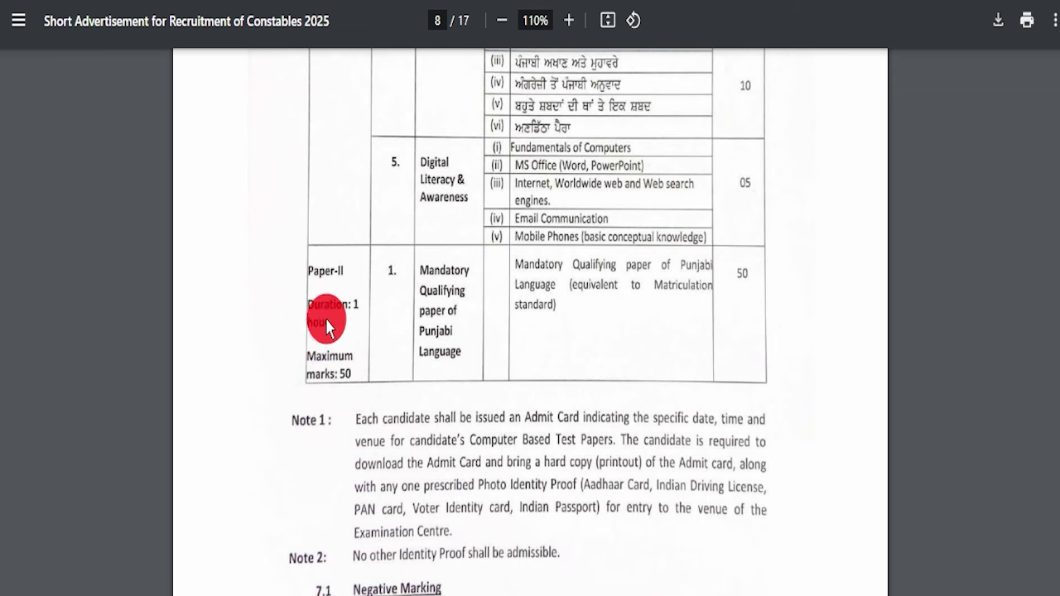
scroll(442, 403, "down", 5)
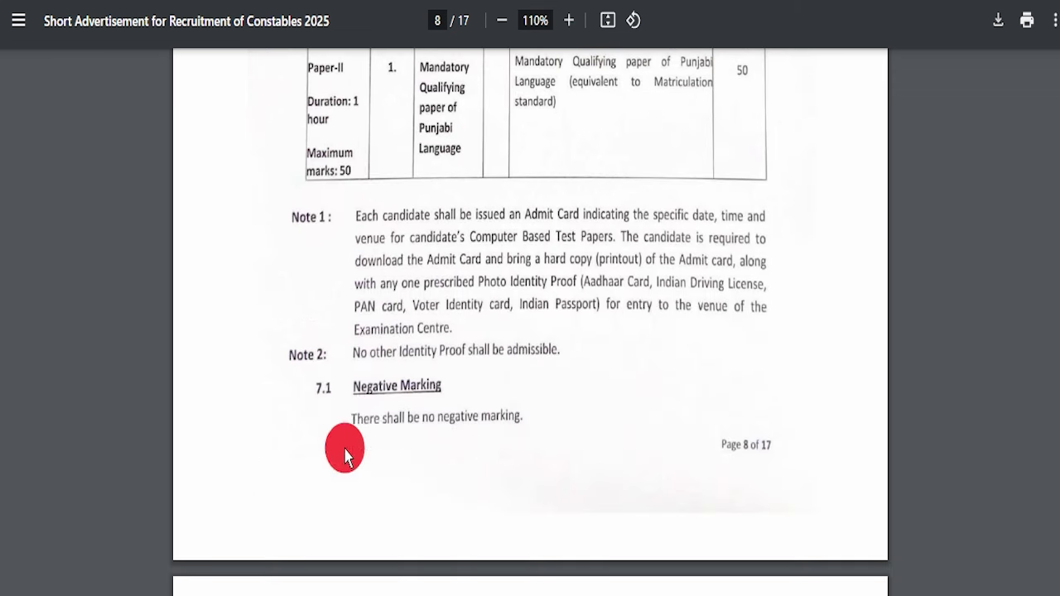
scroll(445, 379, "down", 20)
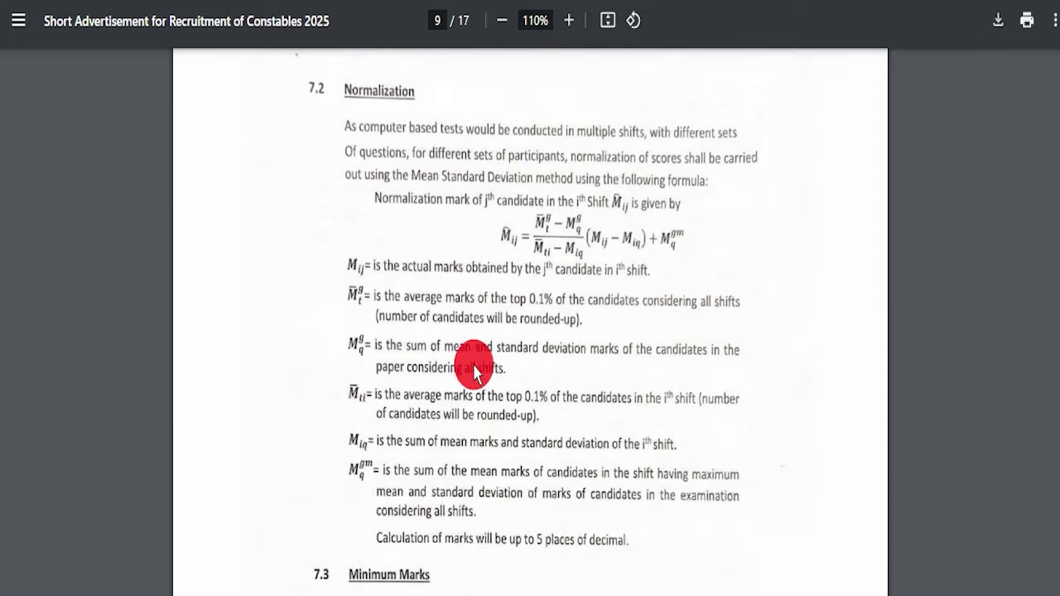
scroll(477, 376, "down", 18)
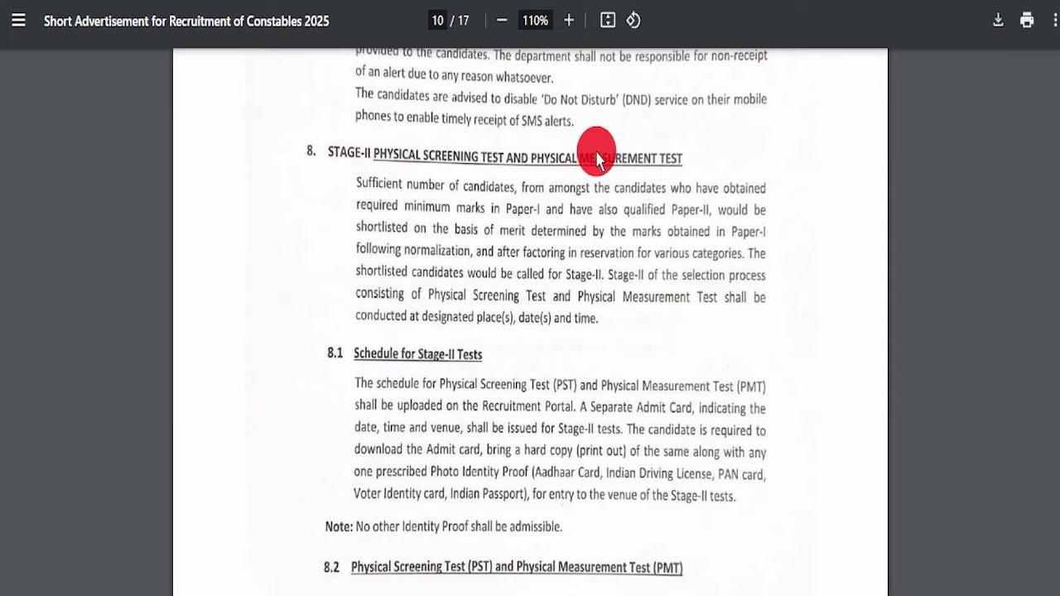
scroll(514, 265, "down", 5)
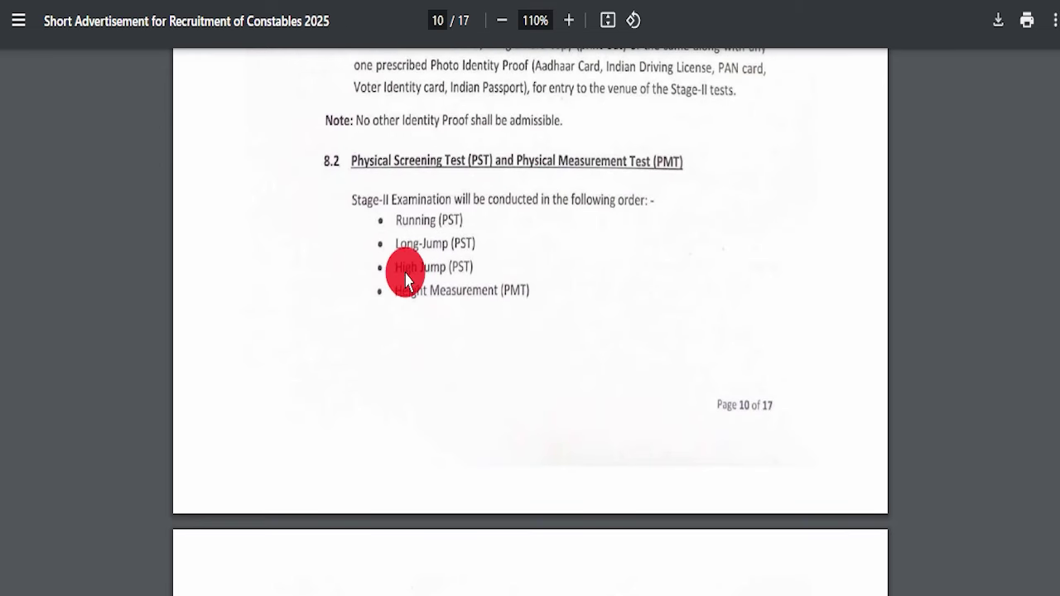
scroll(513, 326, "down", 6)
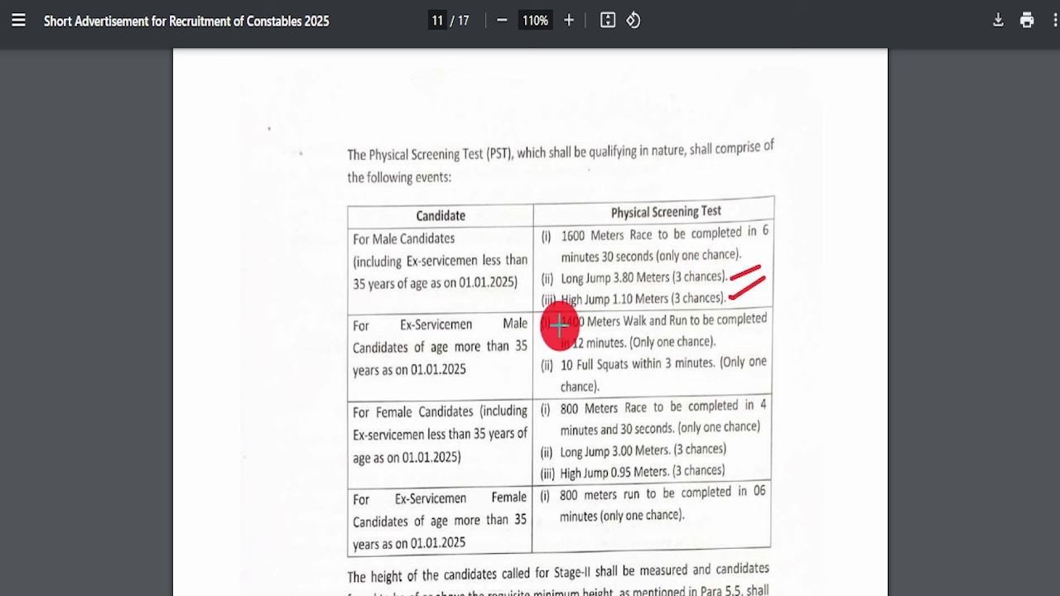
Underline the Ex-Servicemen and Female rows, tick female High Jump and 800 meters run, then clear
mouse_move(327, 375)
left_mouse_down()
mouse_move(516, 375)
mouse_move(530, 389)
left_mouse_up()
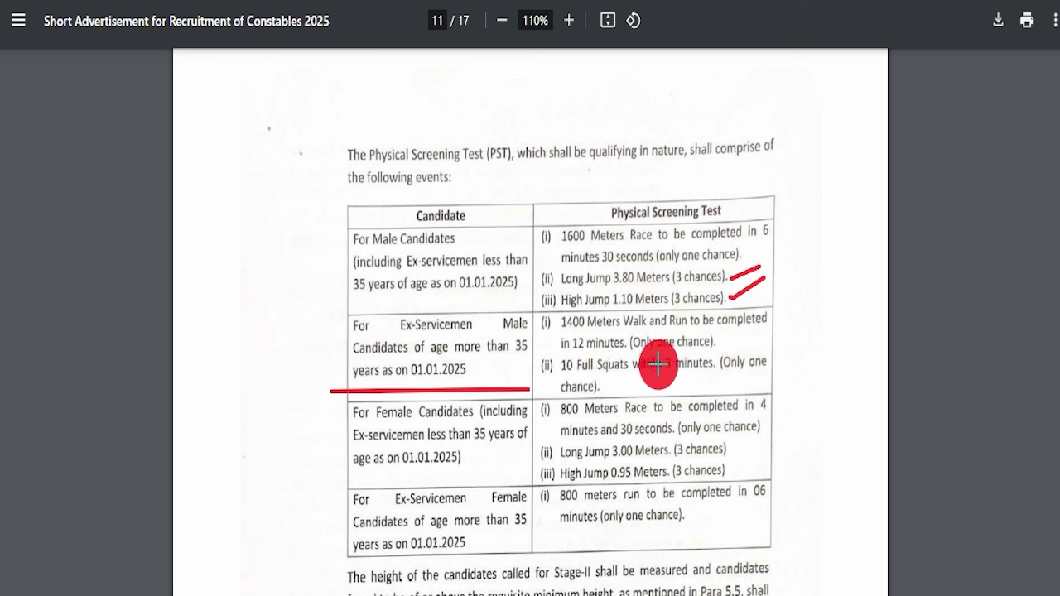
left_click_drag(334, 478, 468, 472)
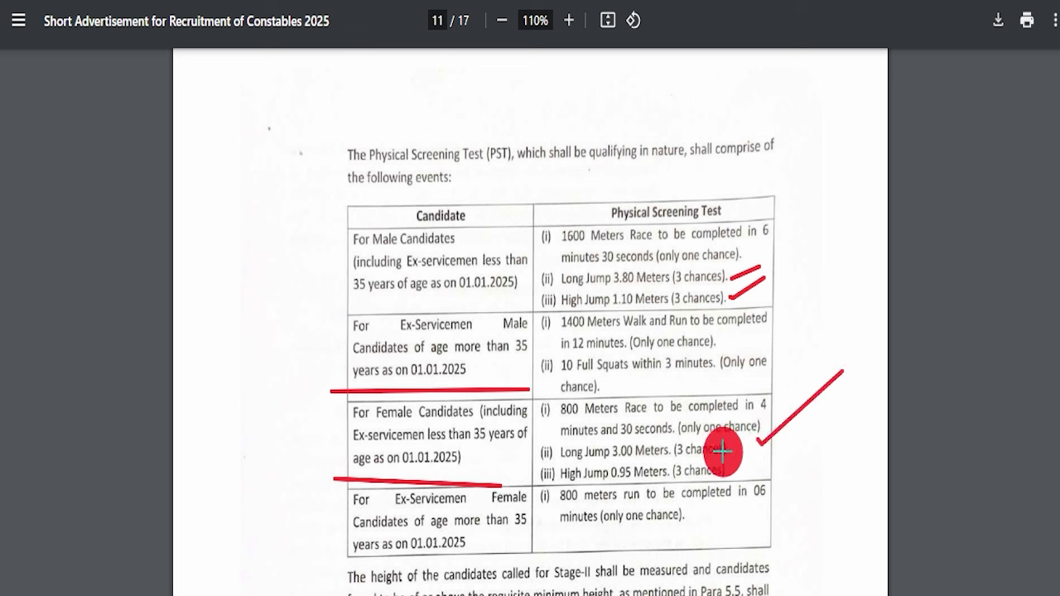
left_click_drag(728, 455, 757, 451)
left_click_drag(325, 539, 483, 544)
left_click_drag(573, 537, 811, 537)
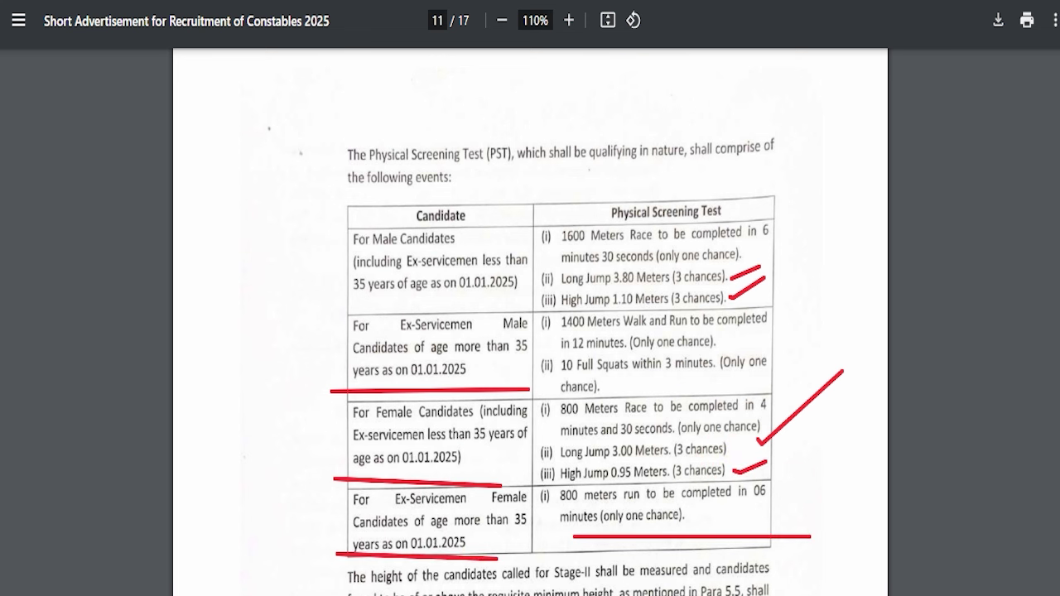
key("Escape")
Scroll to page 12's section 9.2 list of required original certificates
scroll(424, 176, "down", 10)
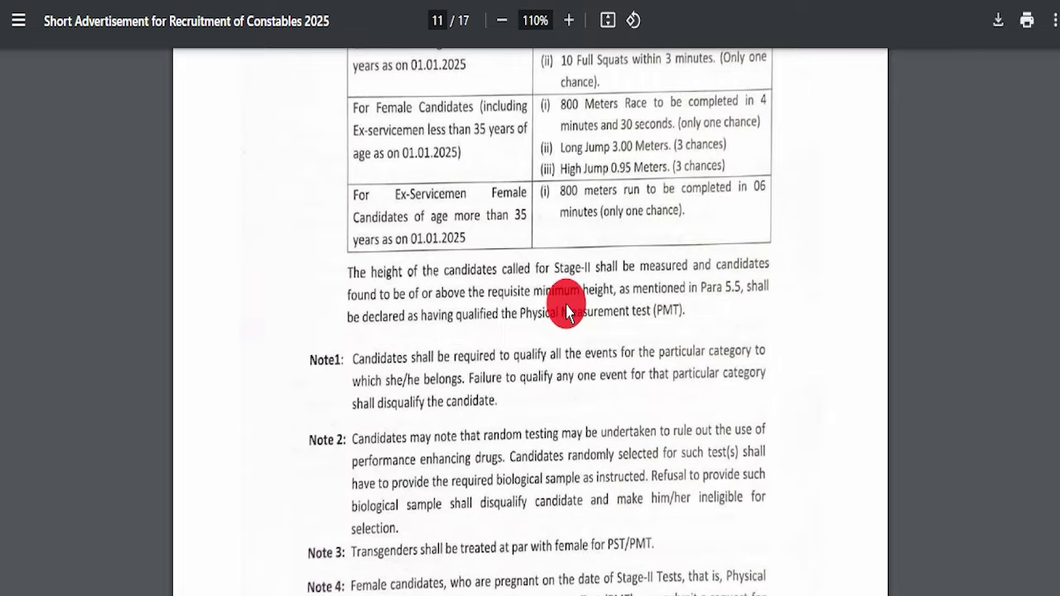
scroll(527, 308, "down", 10)
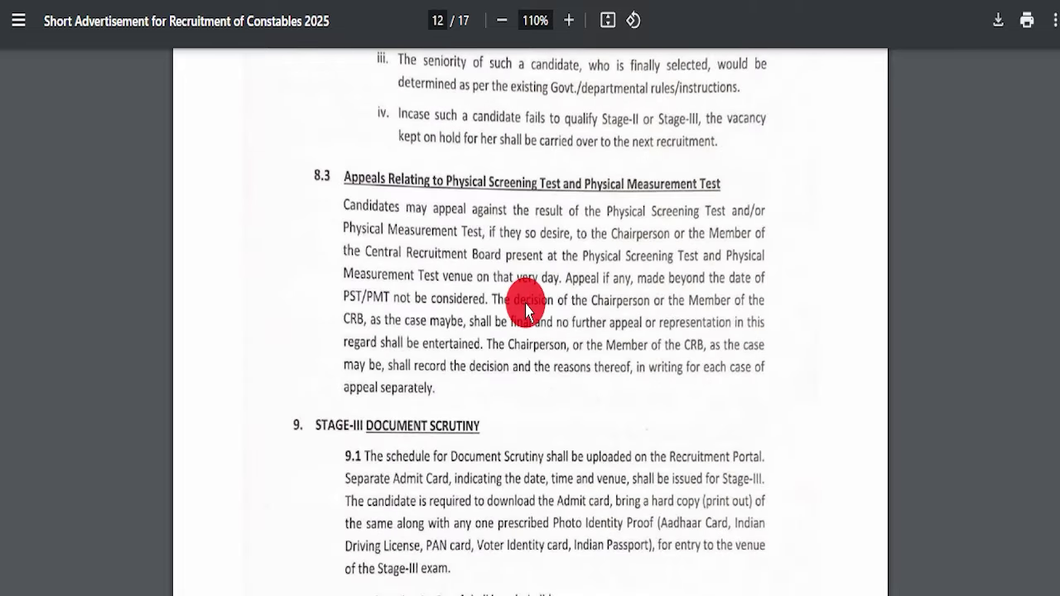
scroll(464, 265, "down", 5)
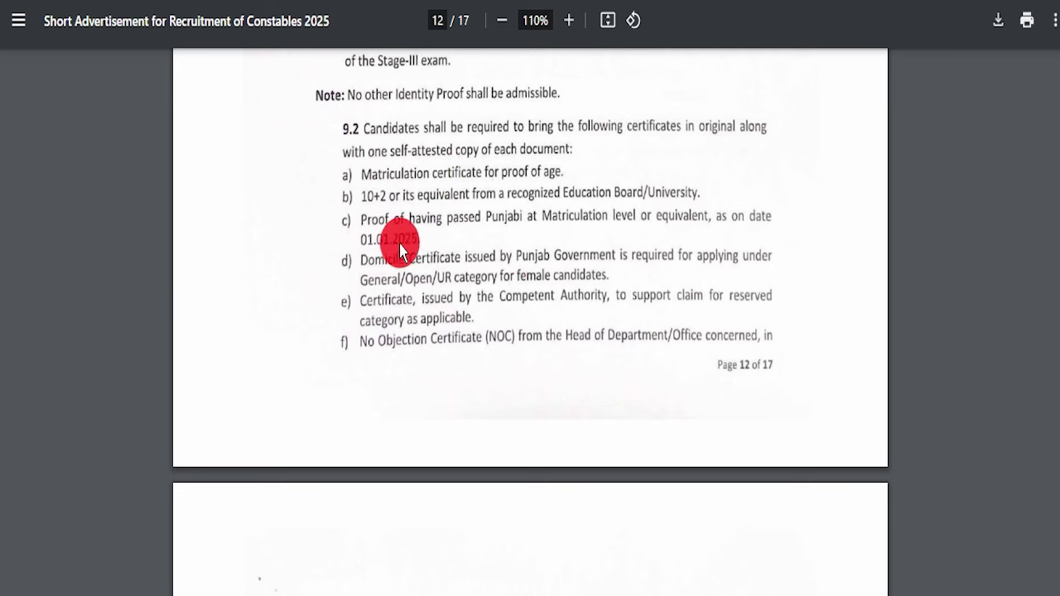
Scroll down to page 15's Application Fee table and section 14's Online Application Procedure
scroll(472, 315, "down", 12)
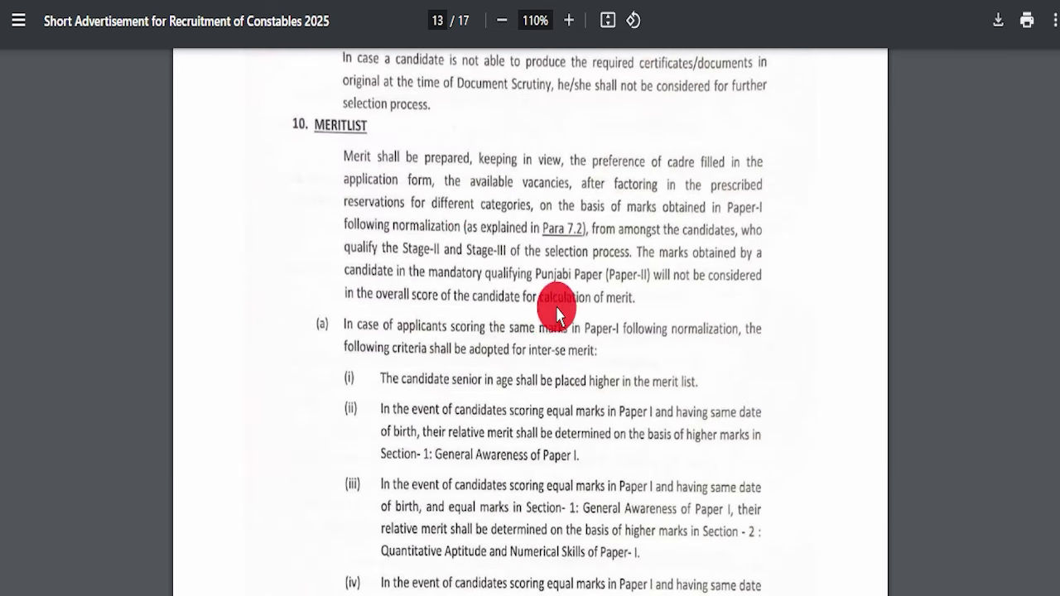
scroll(472, 340, "down", 14)
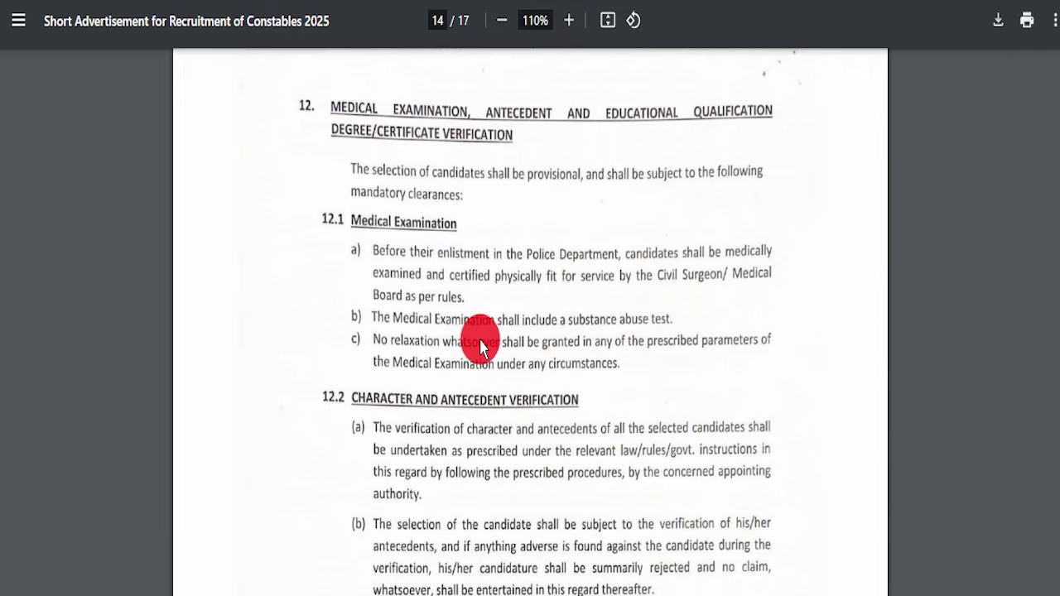
scroll(505, 365, "down", 5)
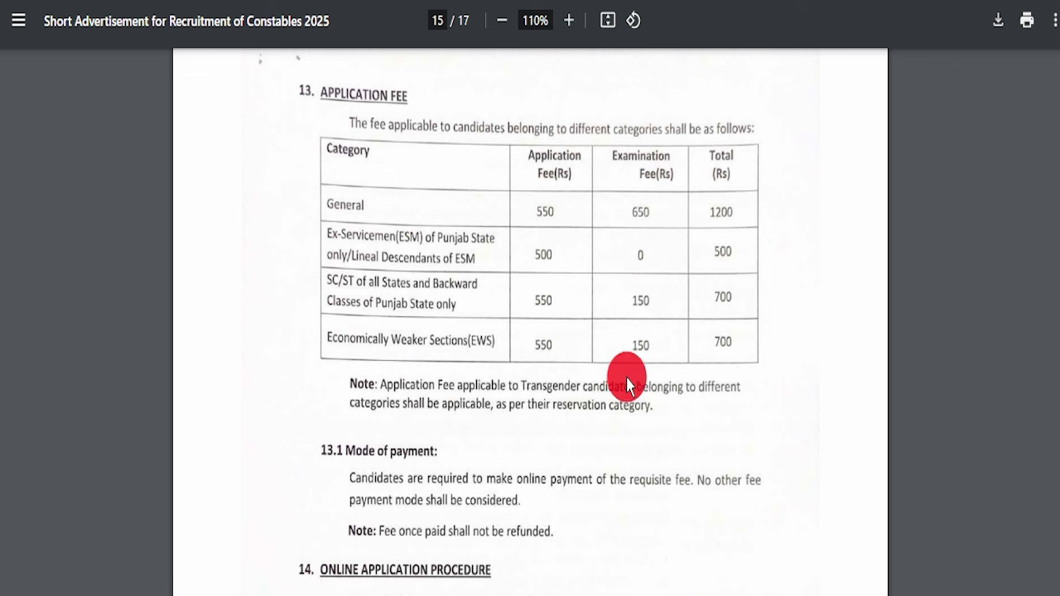
scroll(530, 447, "down", 5)
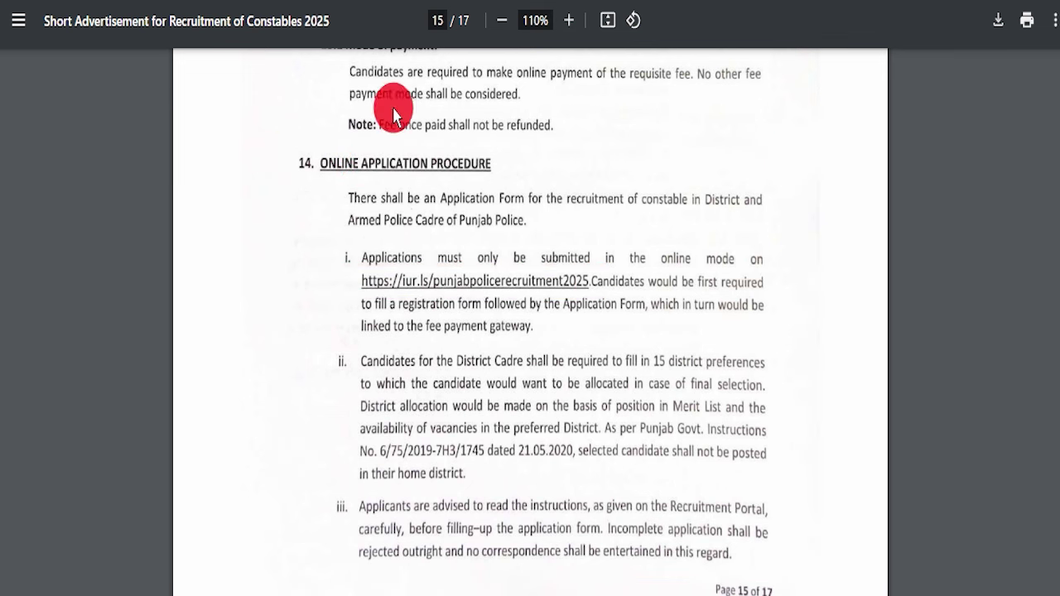
scroll(497, 331, "down", 10)
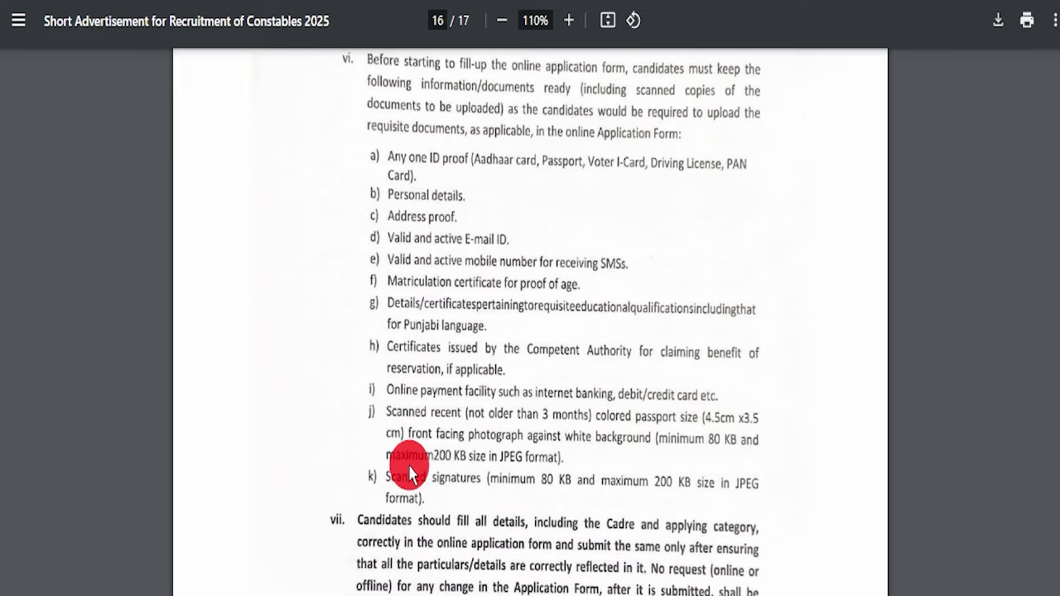
Box the required documents list, mark the photo and signature 80–200 KB limits, then clear the ink
left_click_drag(319, 133, 791, 506)
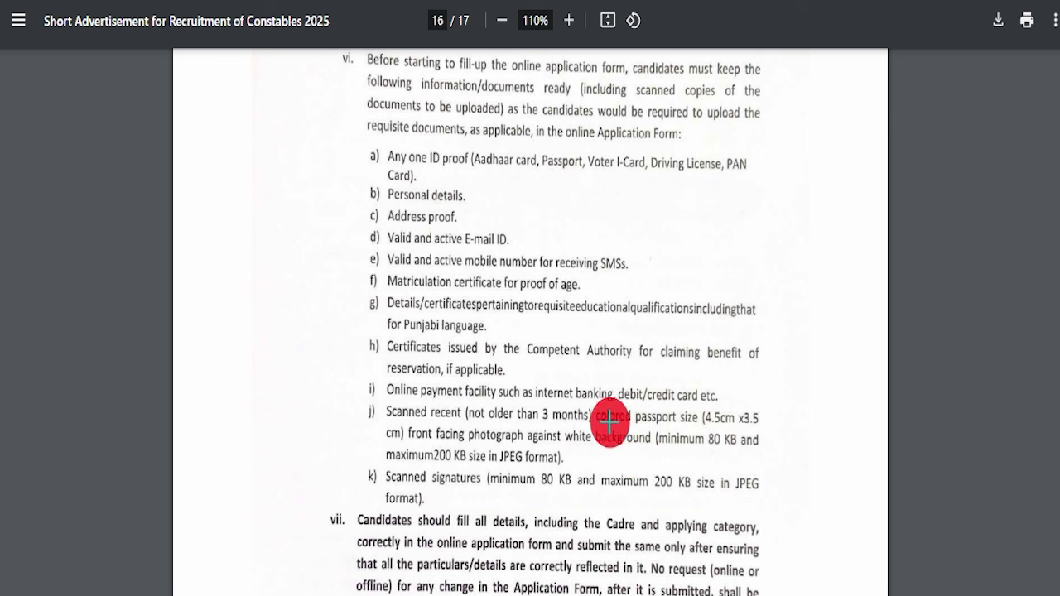
left_click_drag(680, 452, 729, 452)
left_click_drag(577, 463, 609, 458)
left_click_drag(524, 492, 634, 492)
left_click_drag(645, 499, 728, 501)
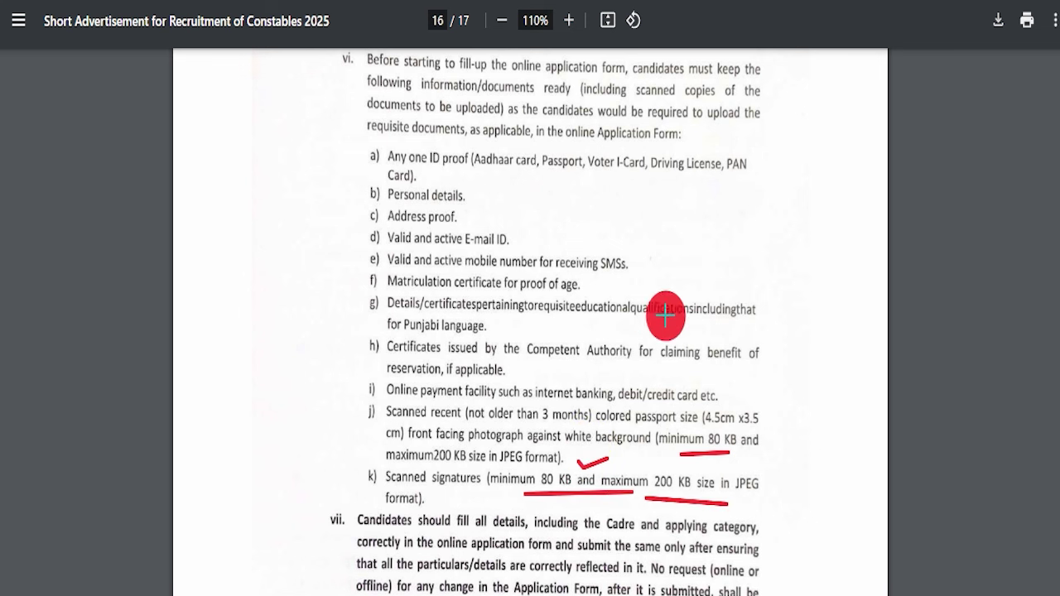
key("Escape")
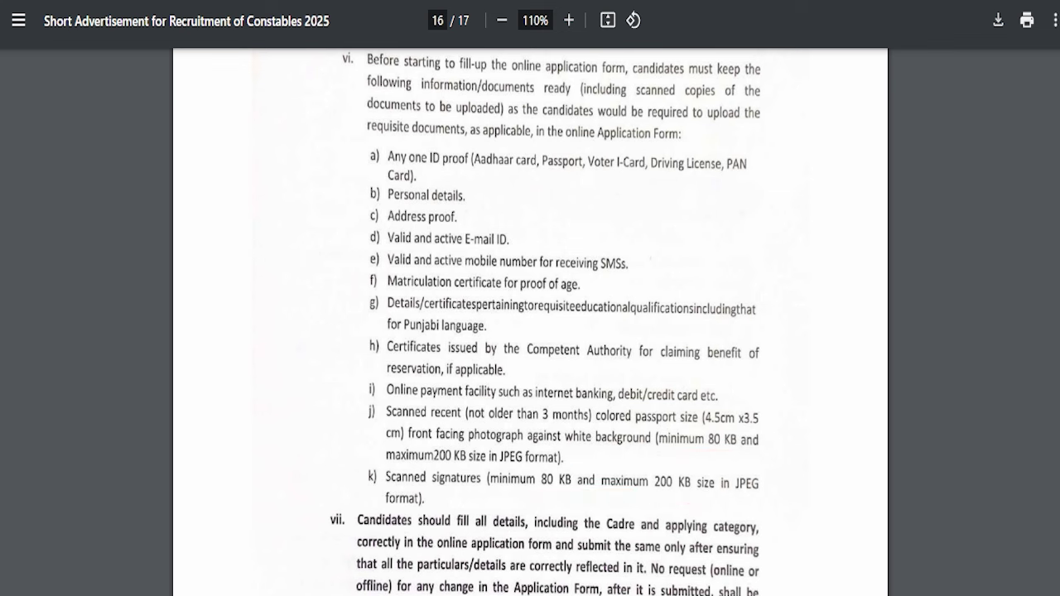
Scroll the PDF back up before returning to the job page's Important Links
scroll(467, 303, "down", 15)
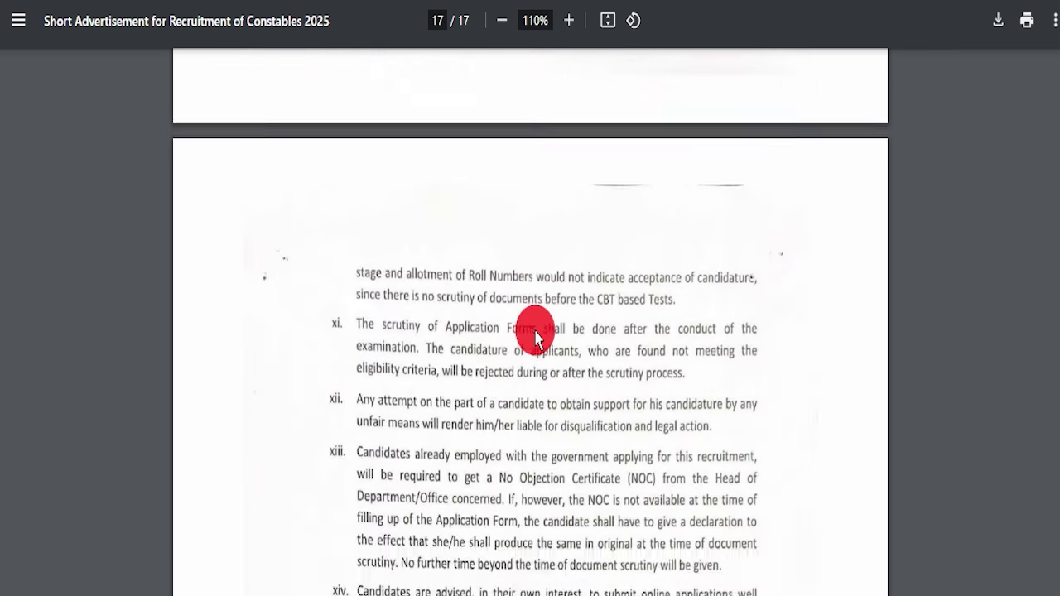
scroll(534, 352, "down", 1)
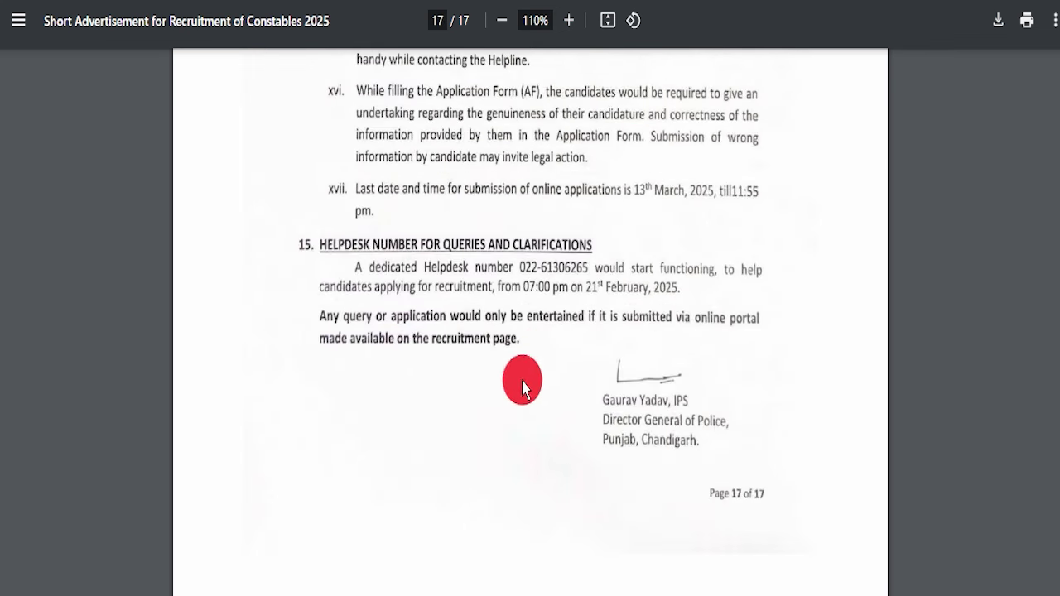
scroll(541, 379, "up", 10)
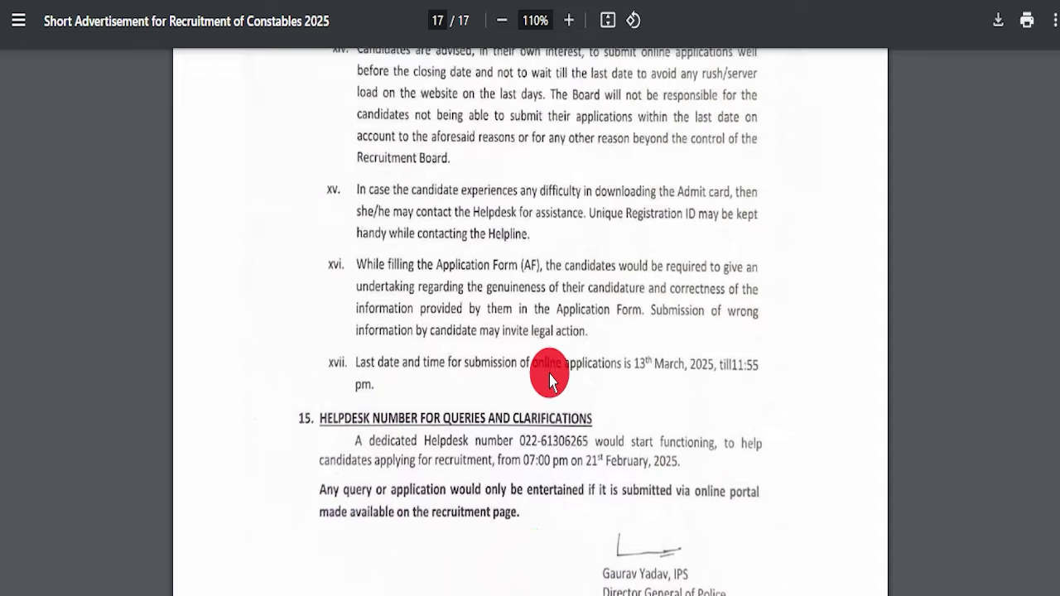
scroll(1054, 515, "up", 20)
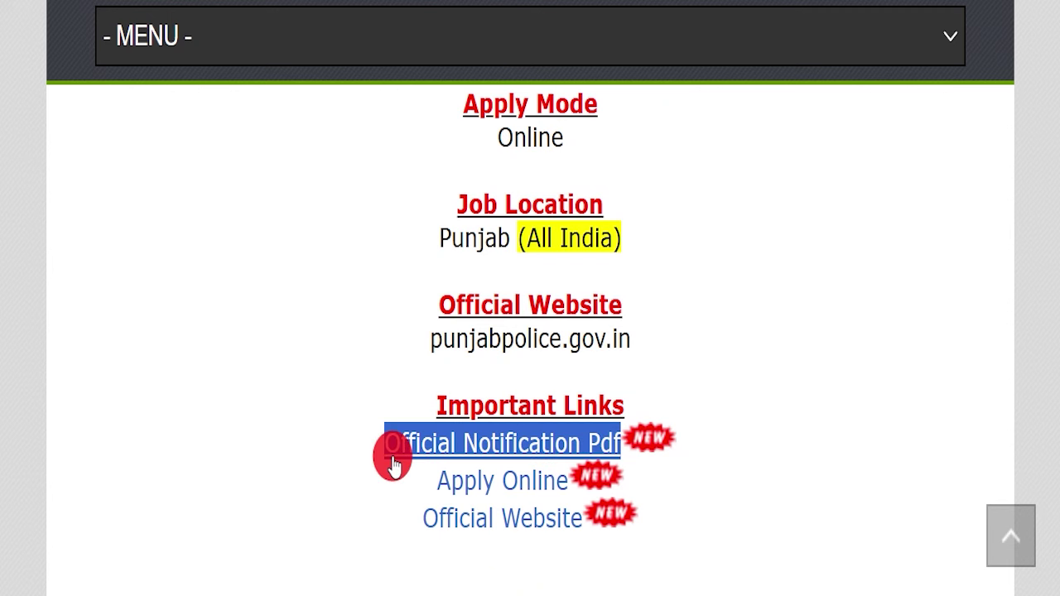
Open the Apply Online portal and highlight the 'Punjab Police Recruitment - 2025' title
triple_click(544, 468)
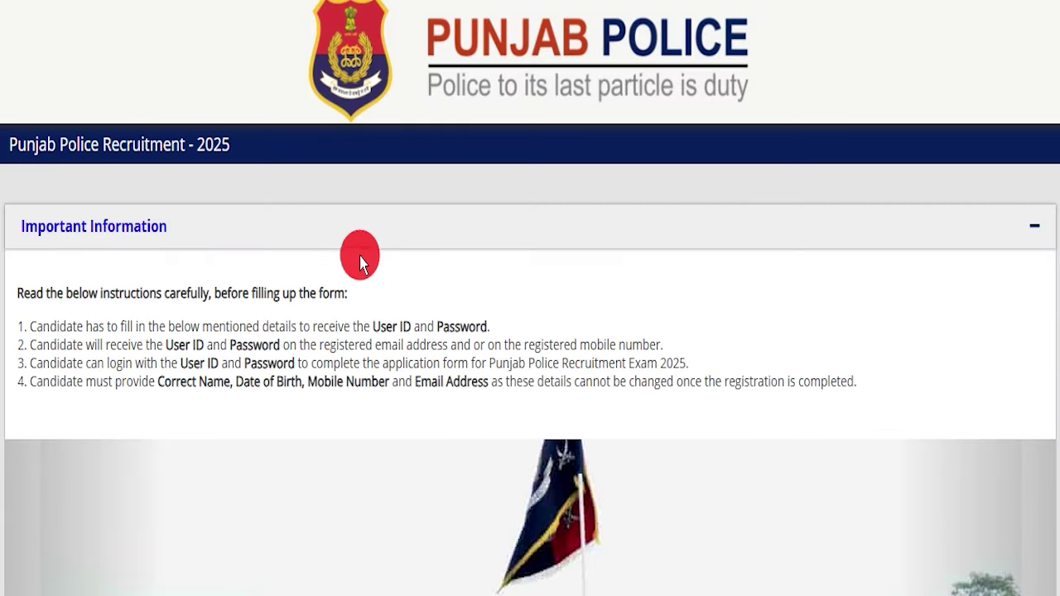
left_click_drag(6, 146, 237, 140)
left_click(221, 137)
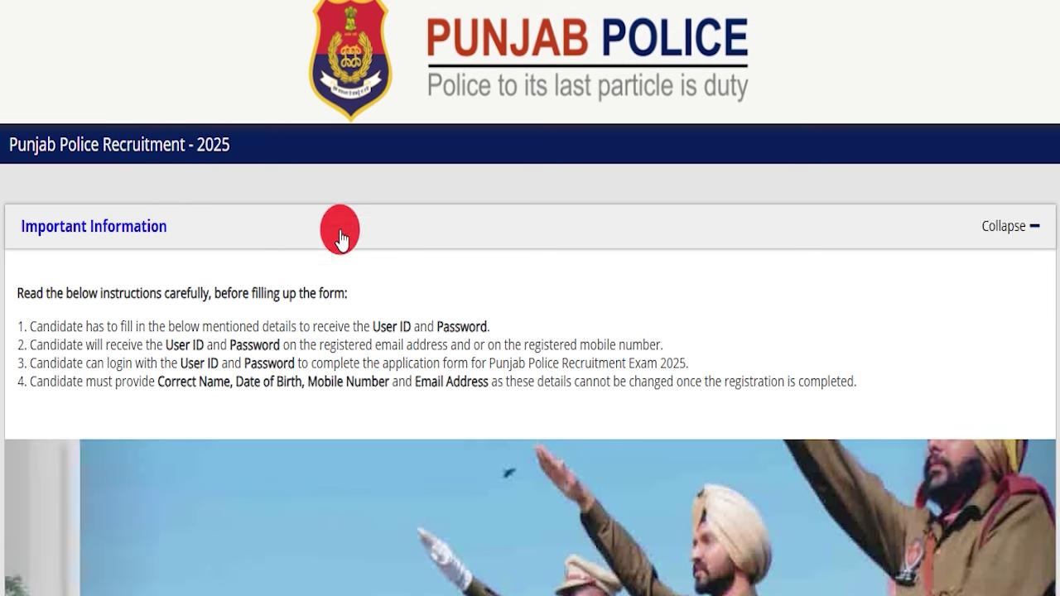
scroll(393, 237, "down", 6)
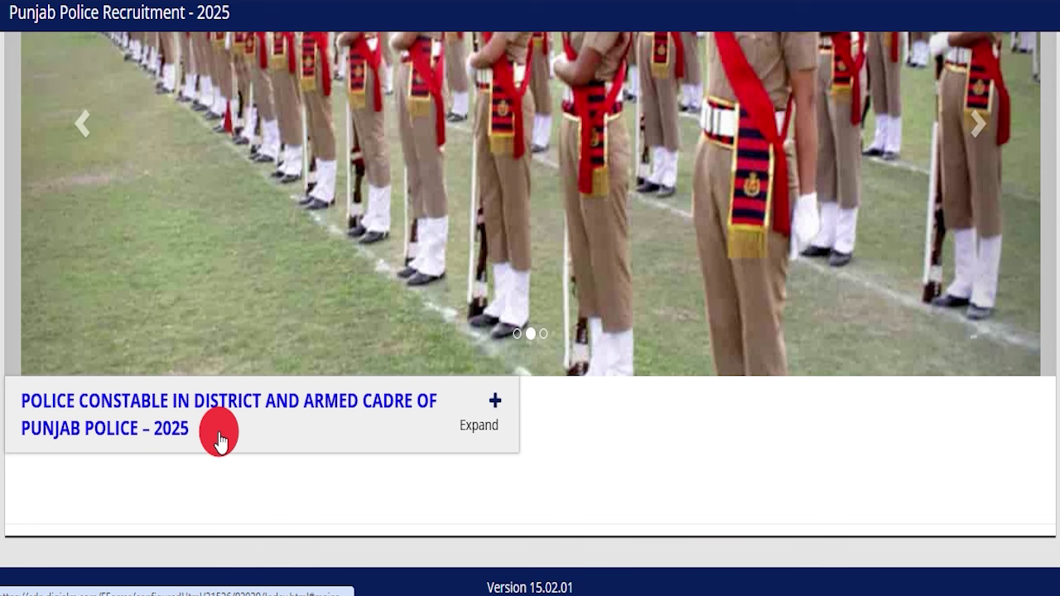
Expand Police Constable 2025 and highlight its start date, last submission date, and Login and To Register rows
left_click(219, 439)
scroll(556, 301, "down", 5)
left_click_drag(299, 363, 469, 358)
left_click(470, 367)
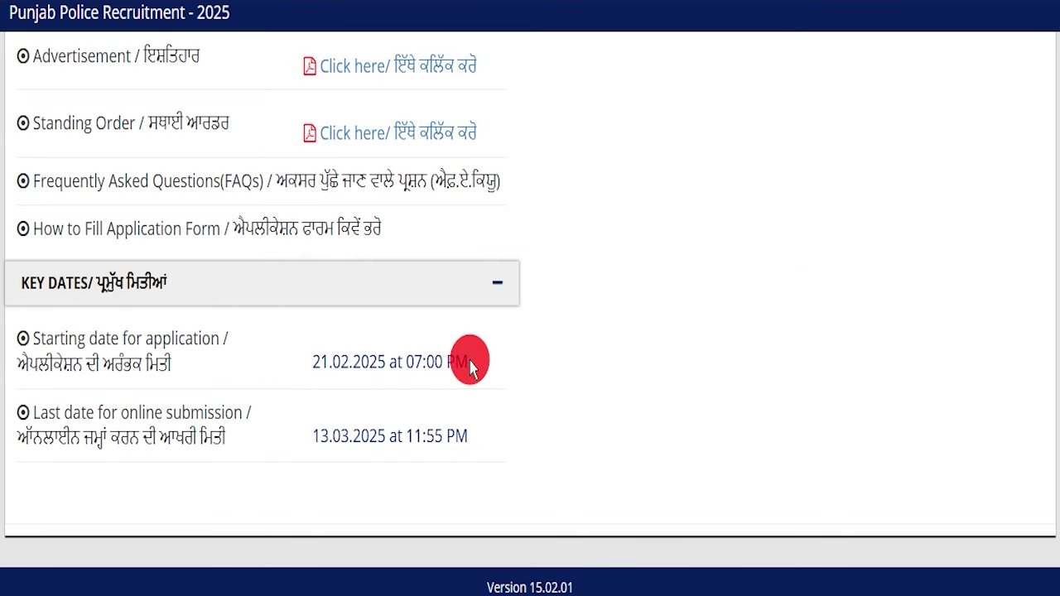
left_click_drag(306, 436, 481, 428)
left_click(433, 427)
left_click(469, 448)
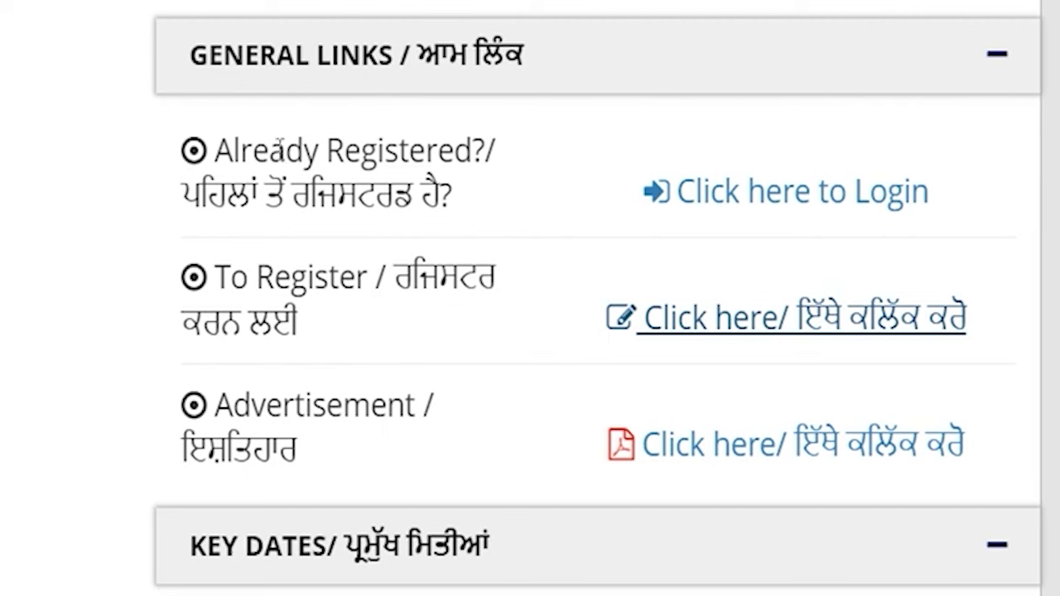
left_click_drag(250, 149, 409, 151)
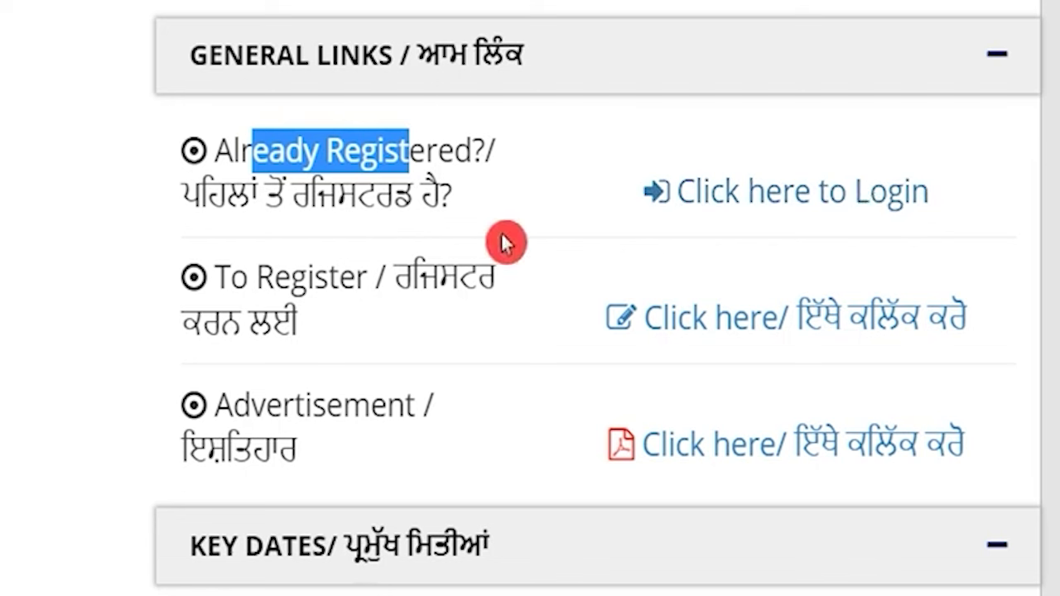
left_click_drag(215, 278, 328, 277)
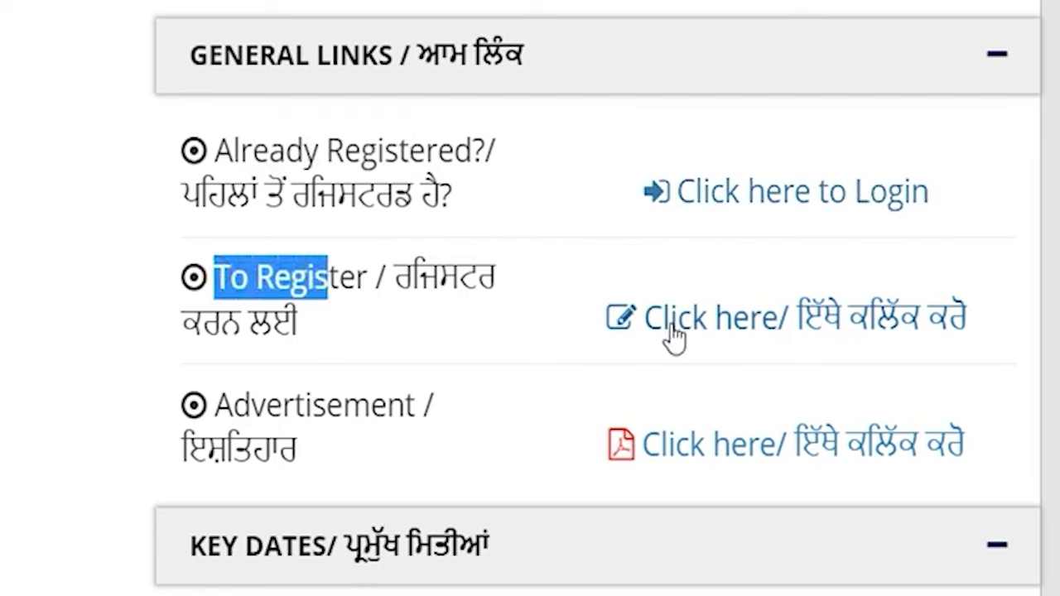
Open the new candidate registration form and scroll through it
left_click(722, 329)
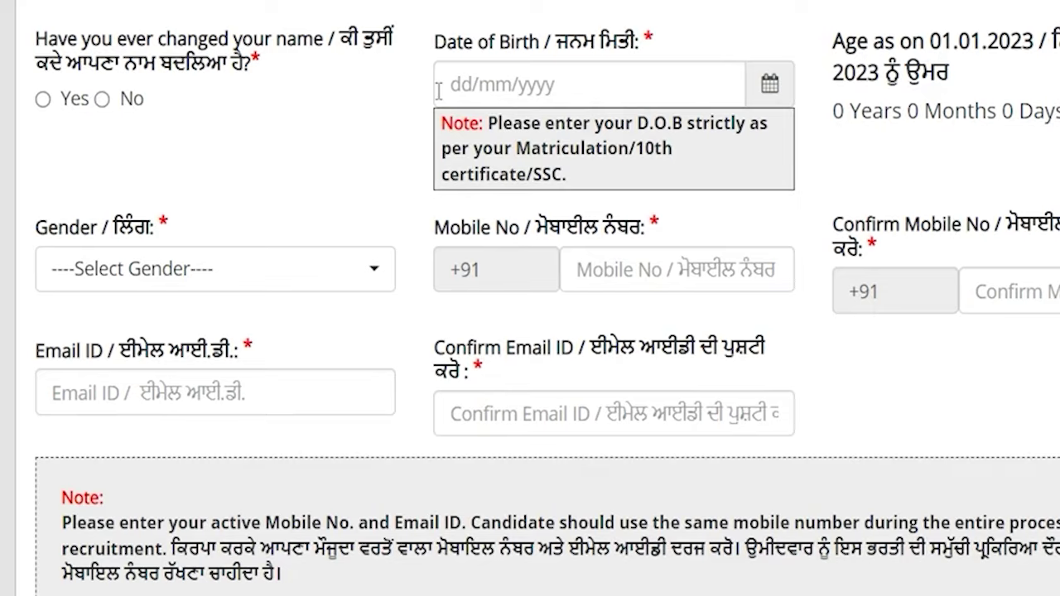
scroll(438, 94, "up", 10)
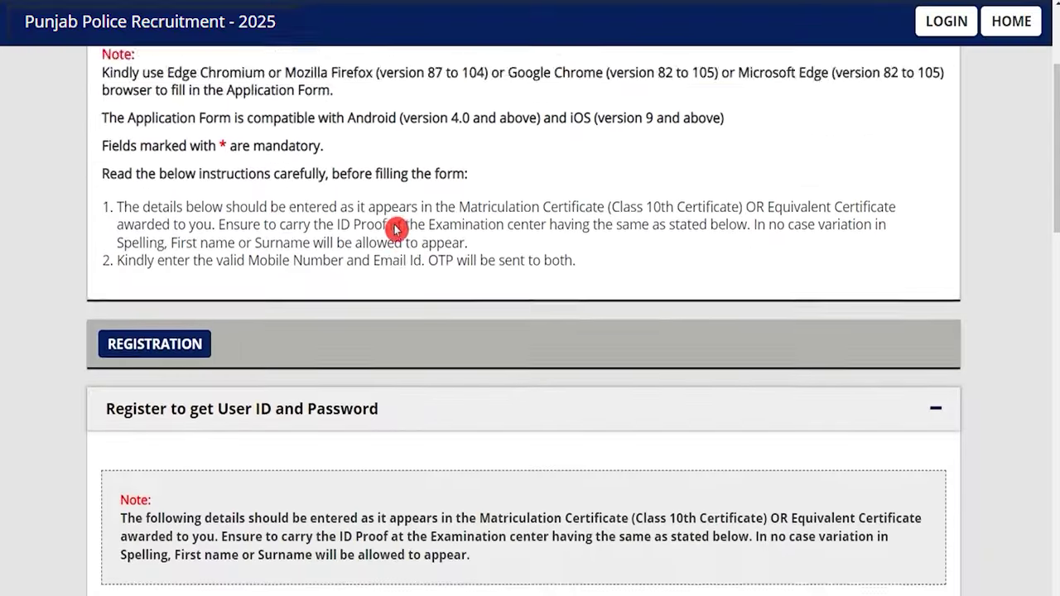
scroll(396, 229, "down", 3)
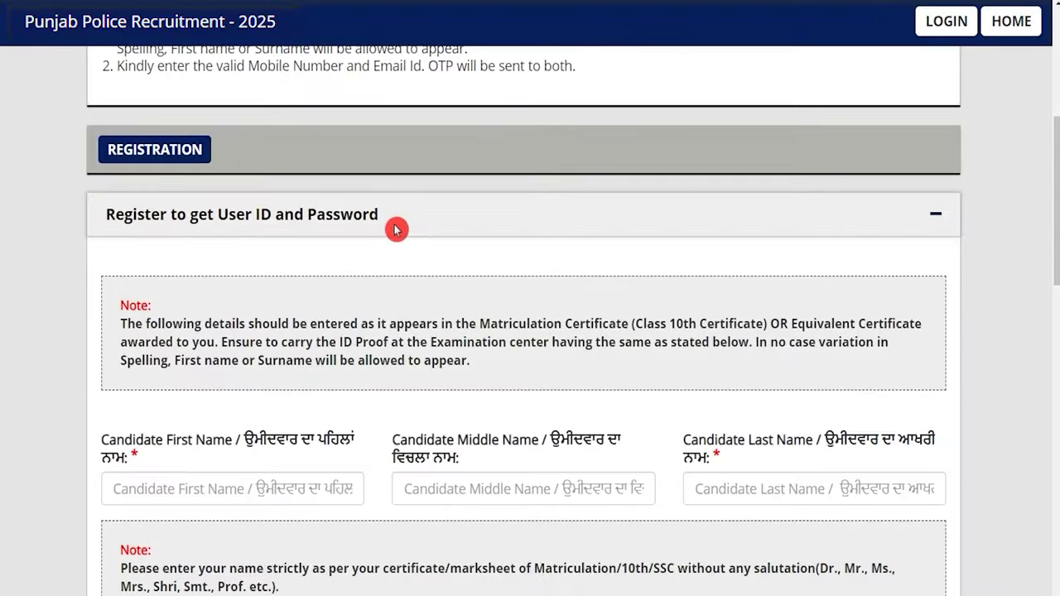
scroll(396, 229, "down", 1)
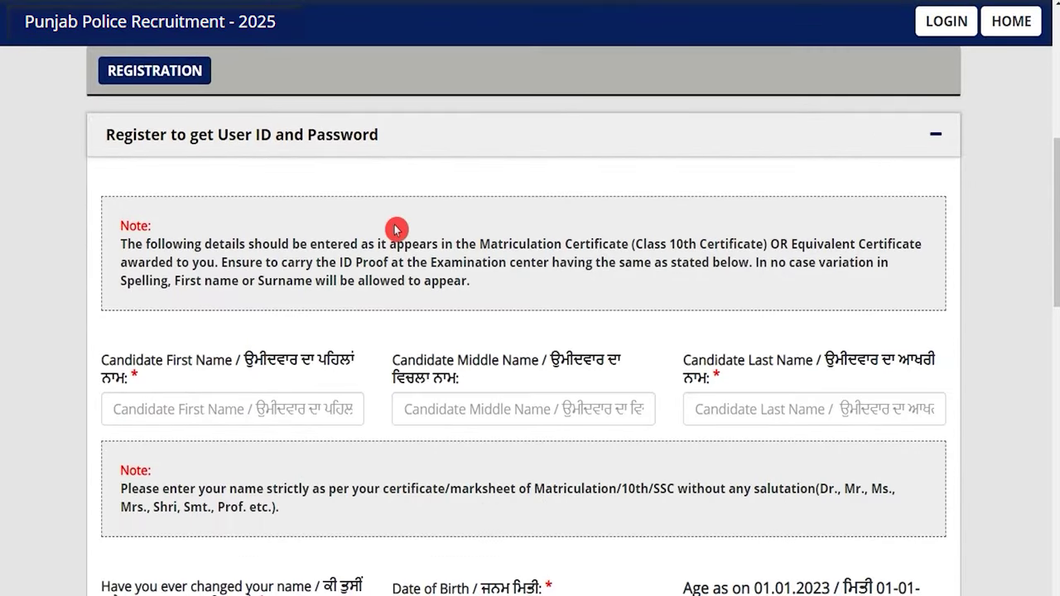
scroll(396, 229, "down", 1)
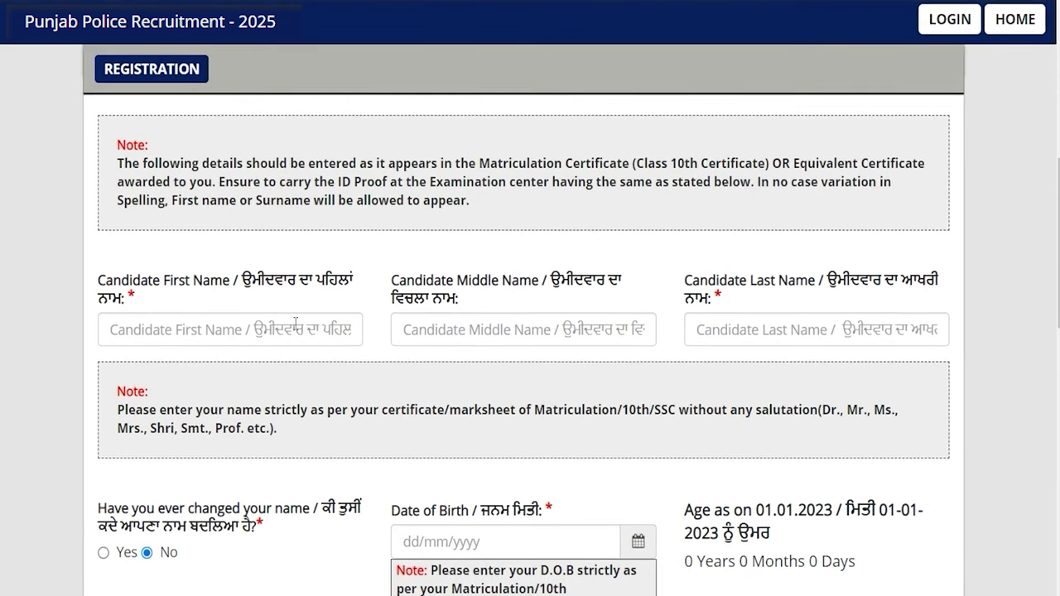
Enter the candidate's first name and last name, leaving the middle name blank
left_click(277, 331)
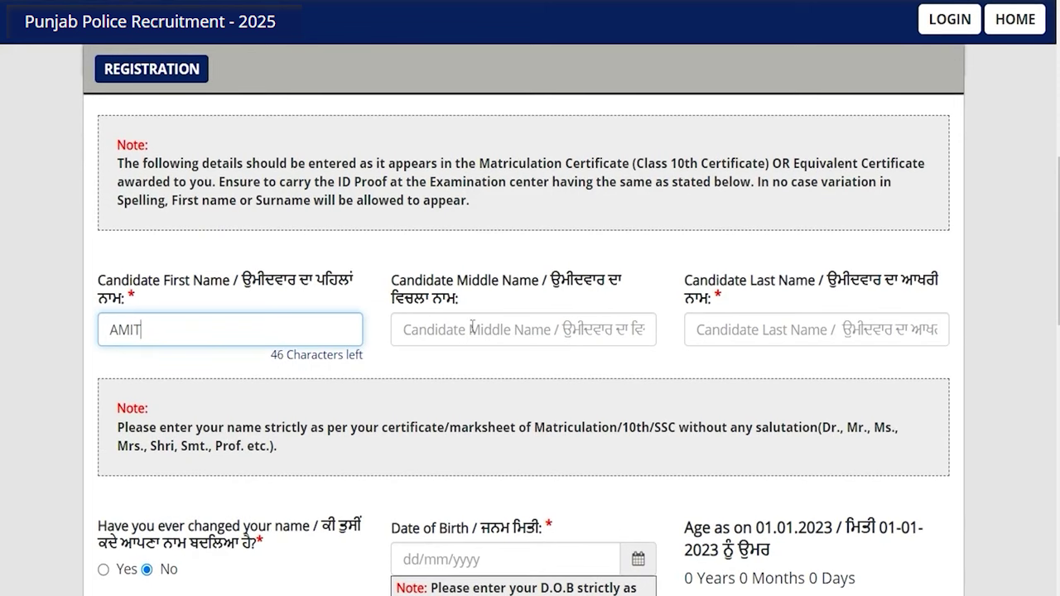
left_click(472, 328)
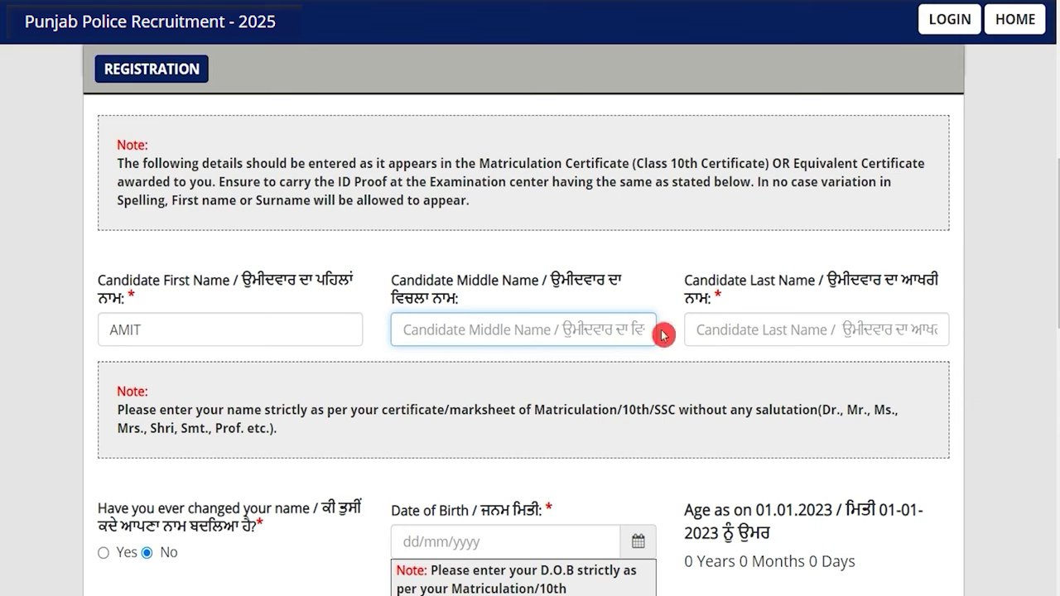
left_click(734, 326)
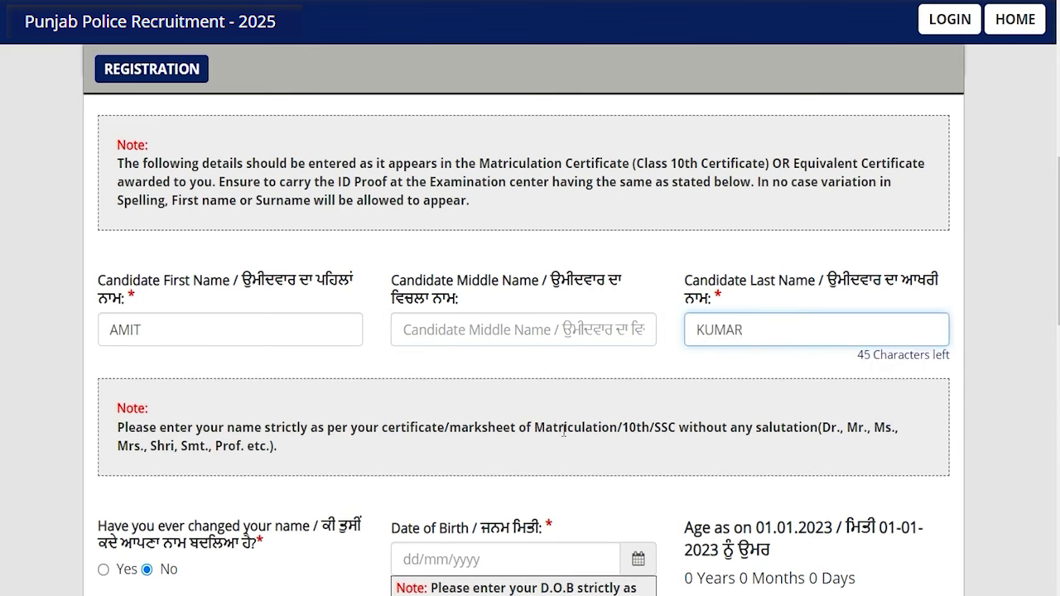
Answer No to the name-change question
scroll(450, 378, "down", 2)
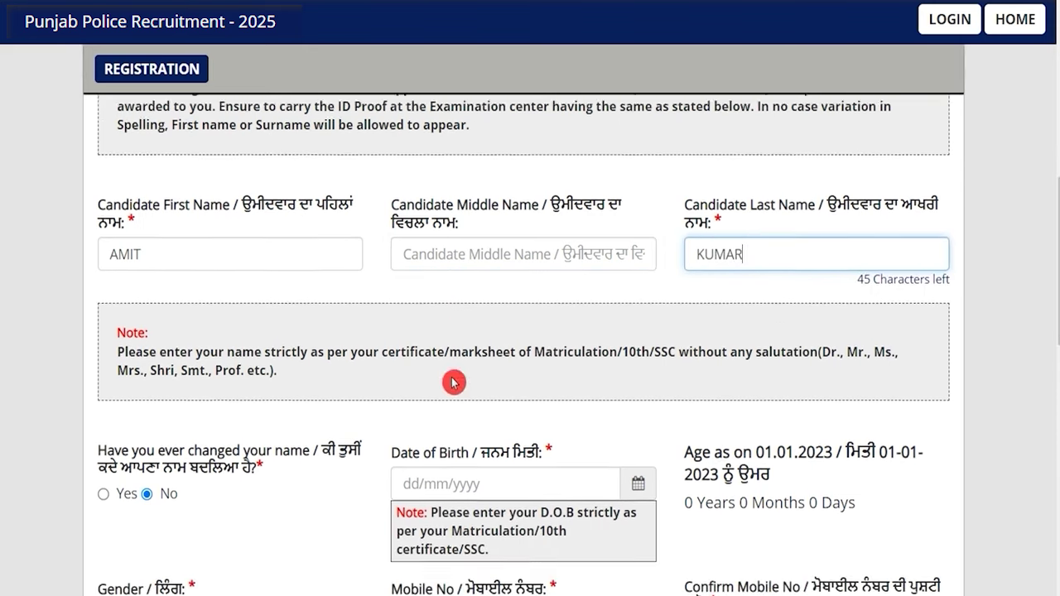
left_click_drag(121, 382, 261, 358)
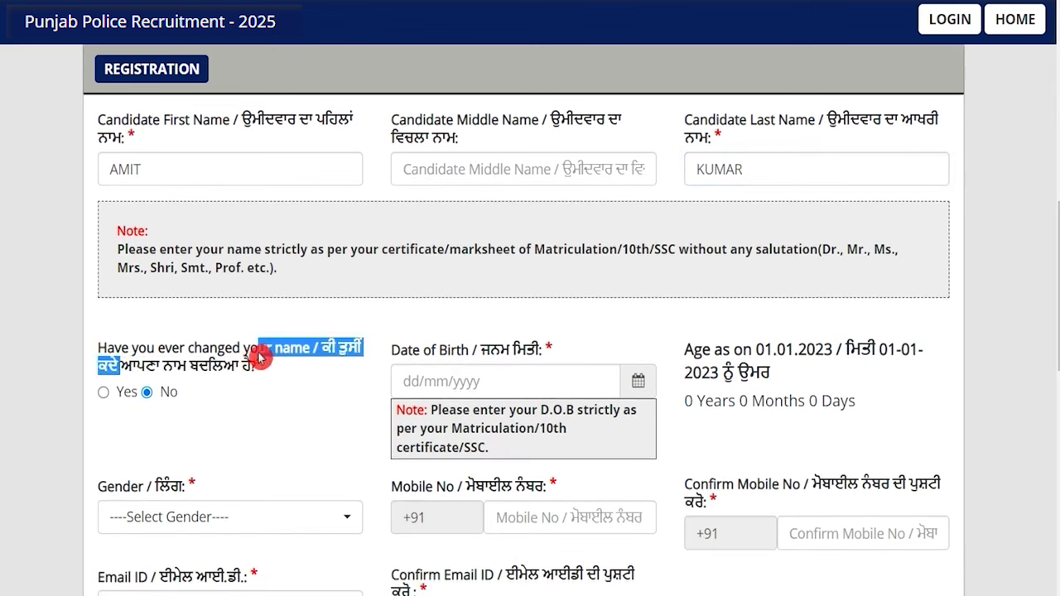
left_click(104, 393)
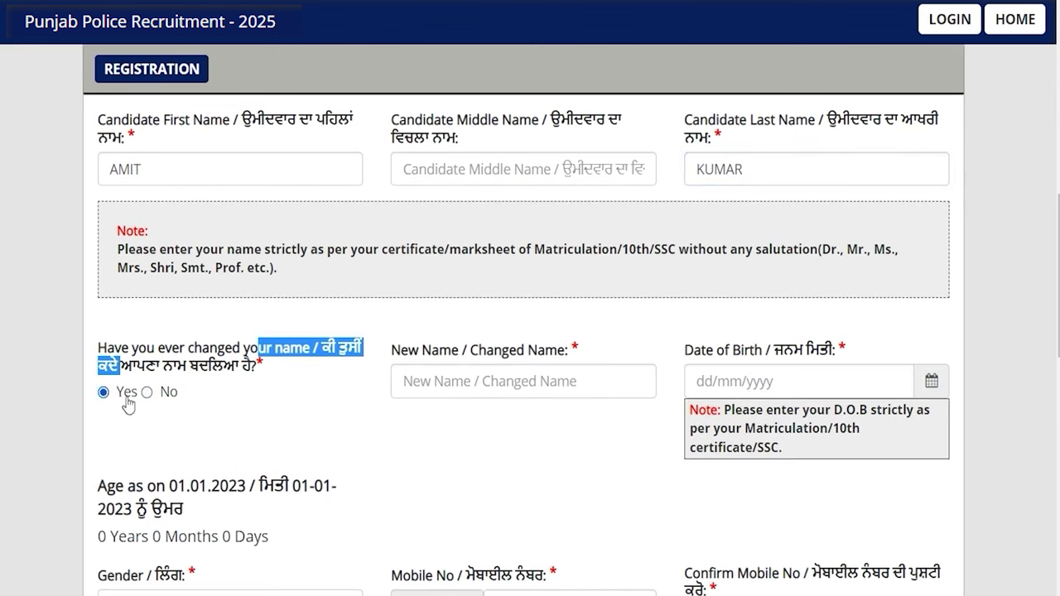
left_click(461, 384)
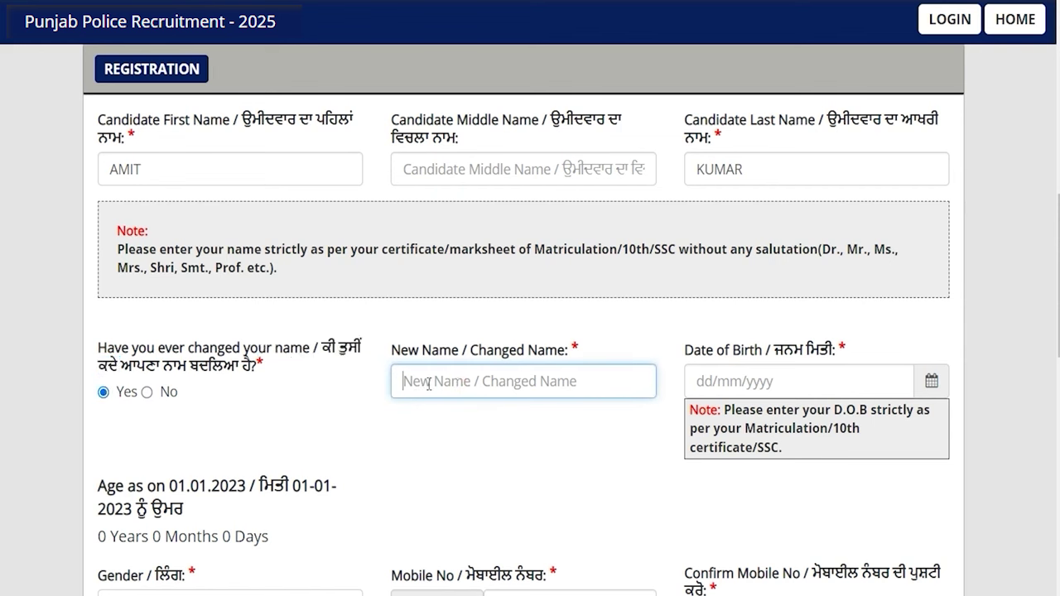
left_click(147, 393)
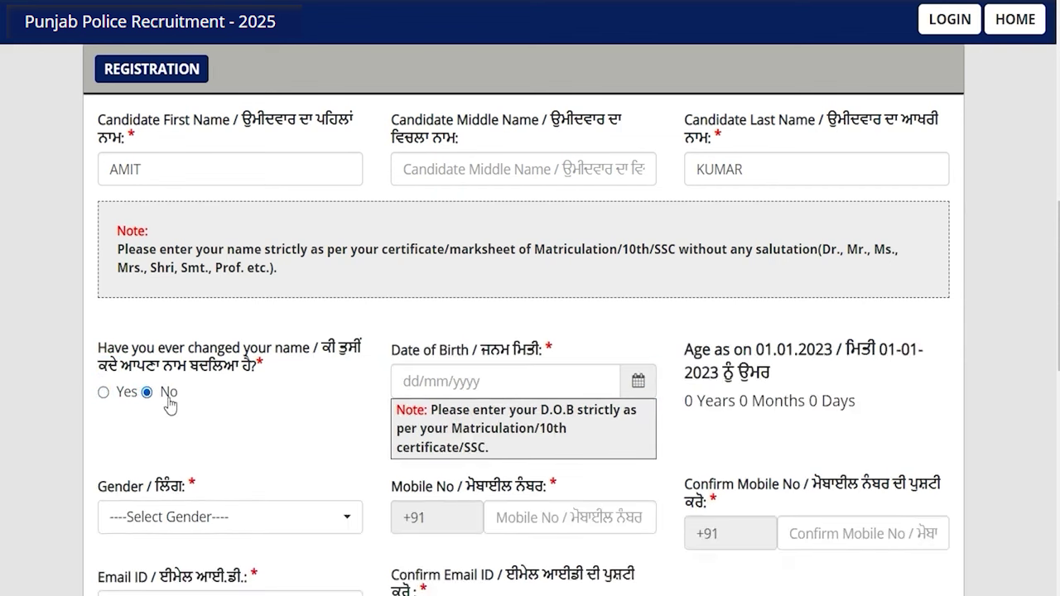
Pick a birth date from the calendar, dismiss the under-age alert, and set gender to Male
left_click(464, 385)
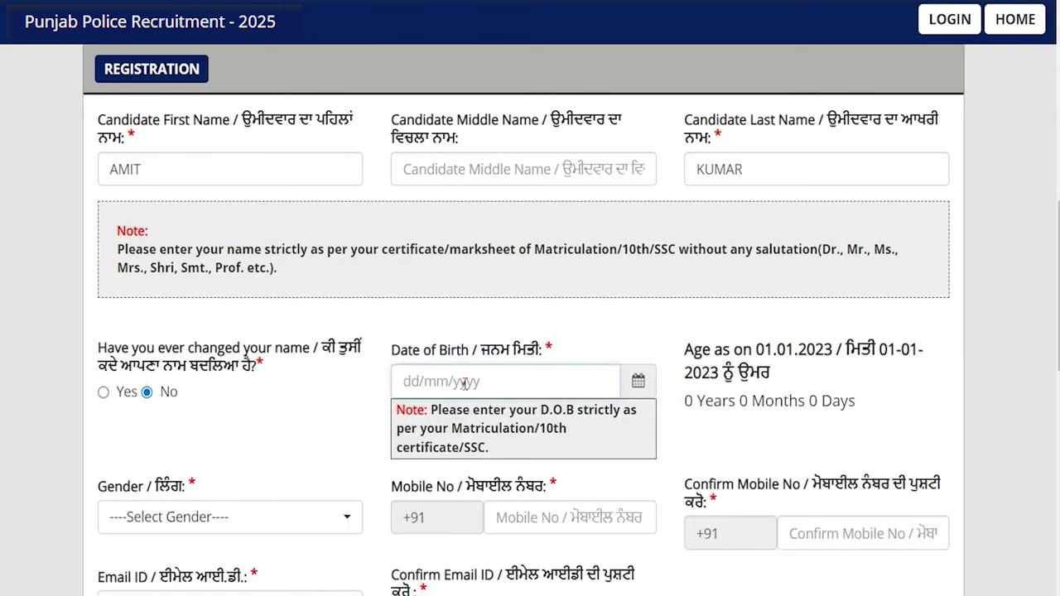
left_click(634, 382)
left_click(468, 168)
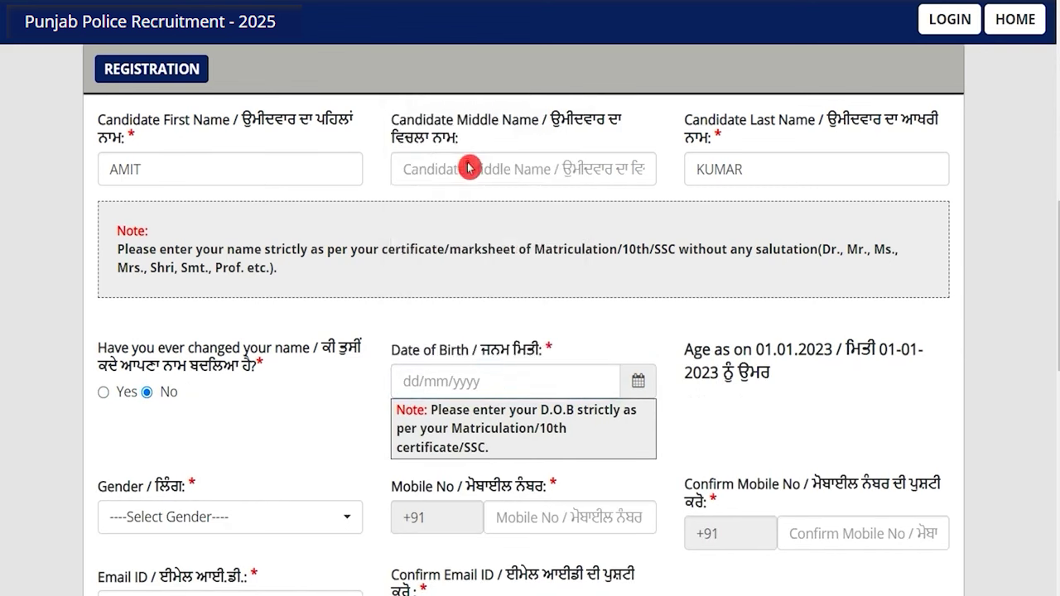
left_click(627, 170)
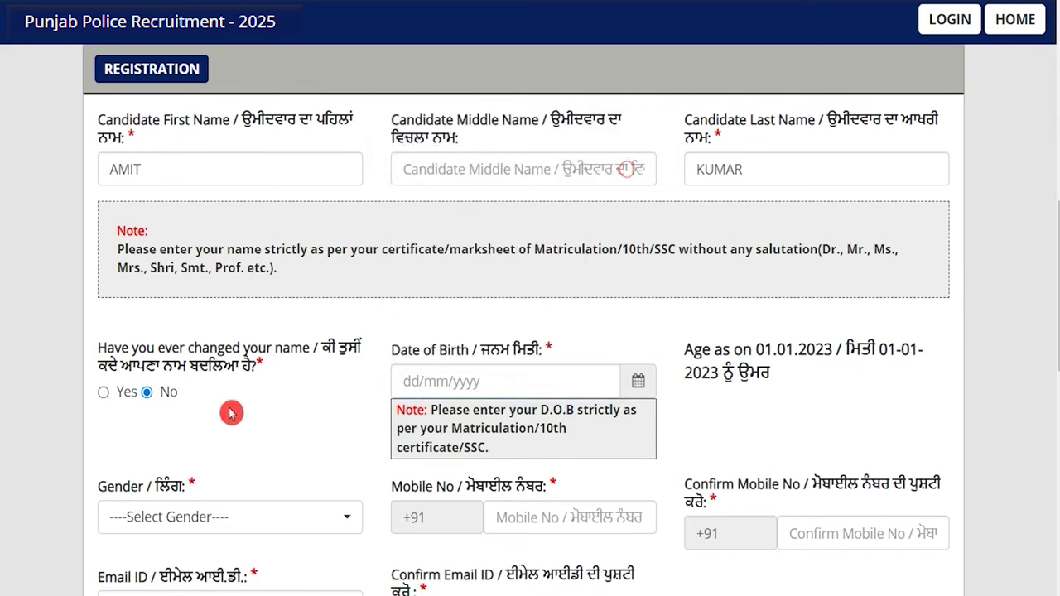
left_click(233, 524)
left_click(149, 453)
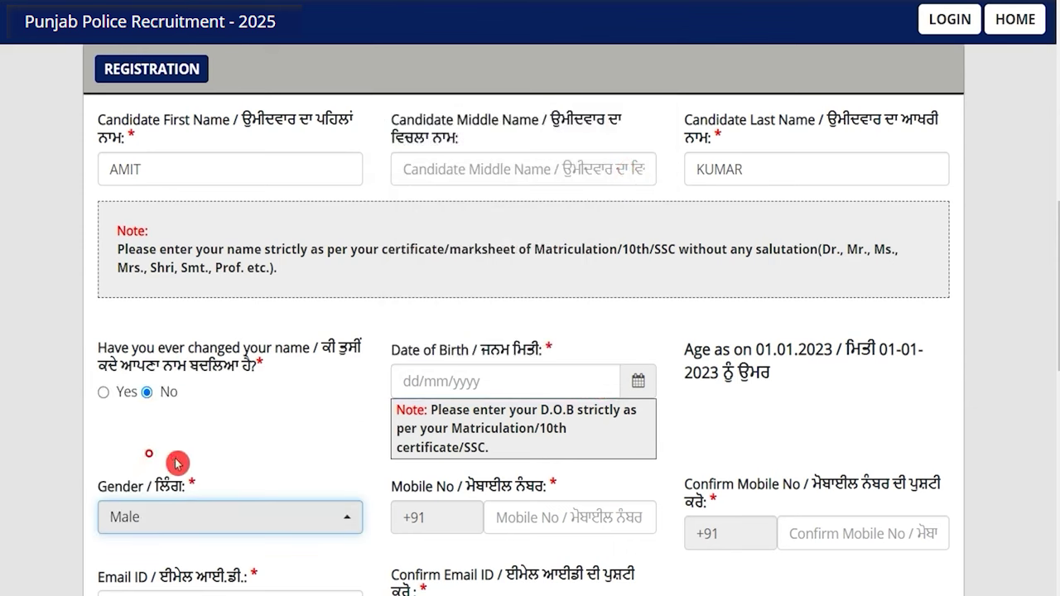
Skip past the mobile number boxes and enter the same sample e-mail address in Email ID and Confirm Email ID
scroll(450, 354, "down", 2)
left_click(539, 356)
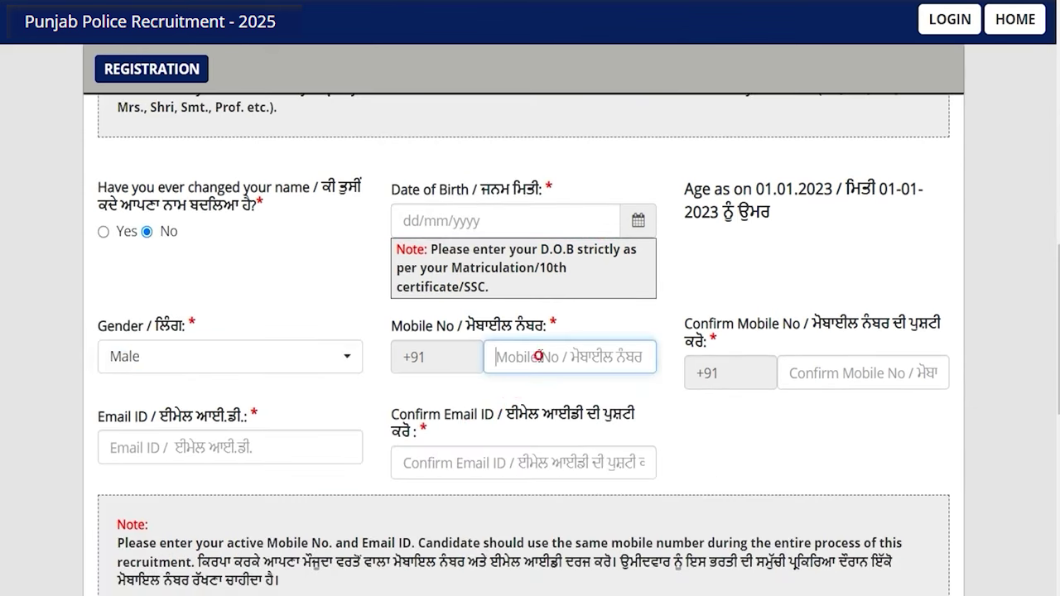
left_click(828, 374)
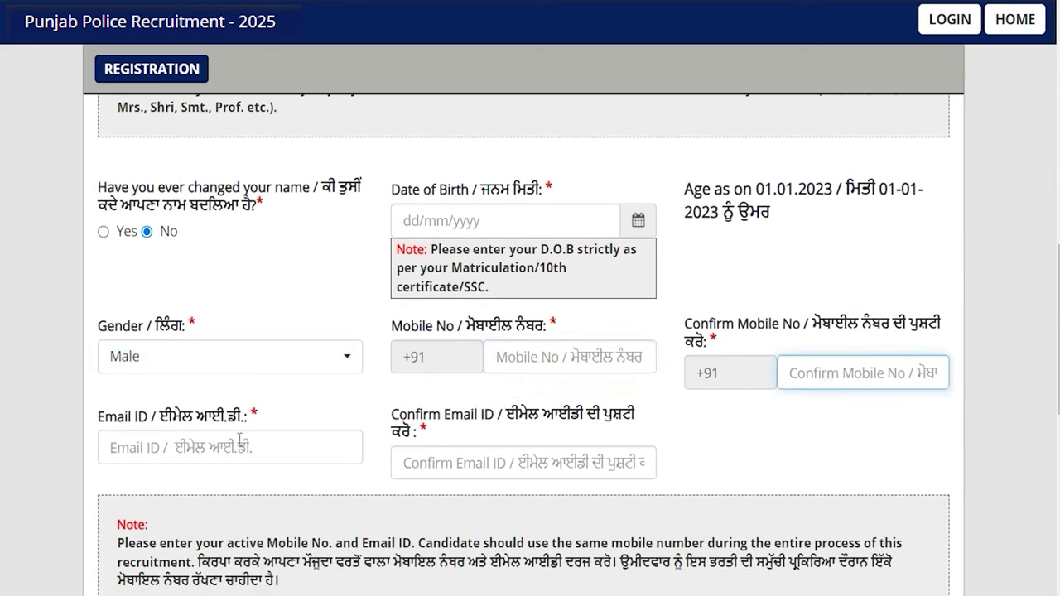
left_click(214, 447)
type("abc")
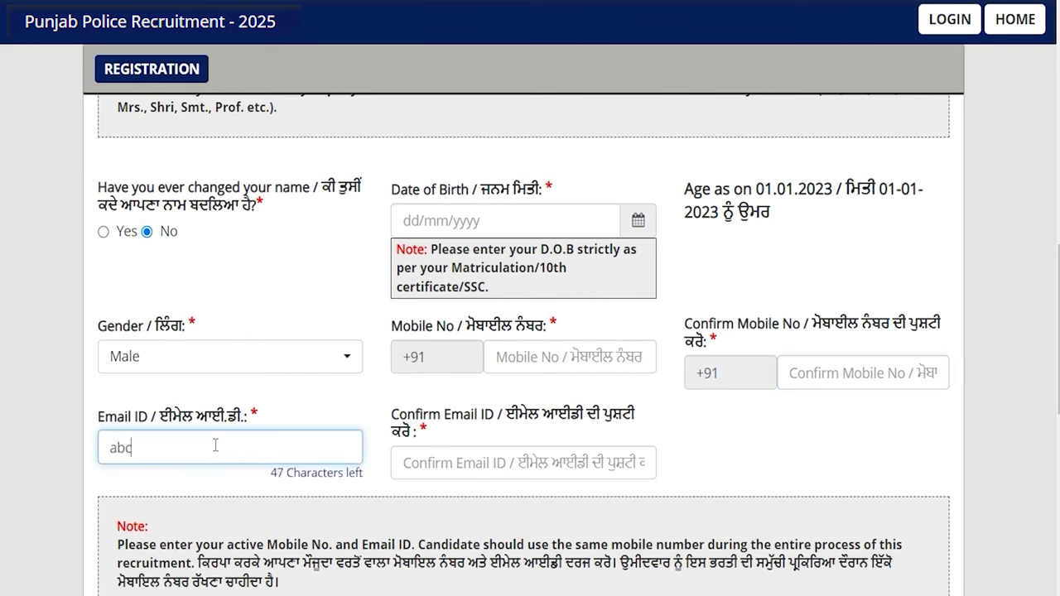
type("@gmail.com")
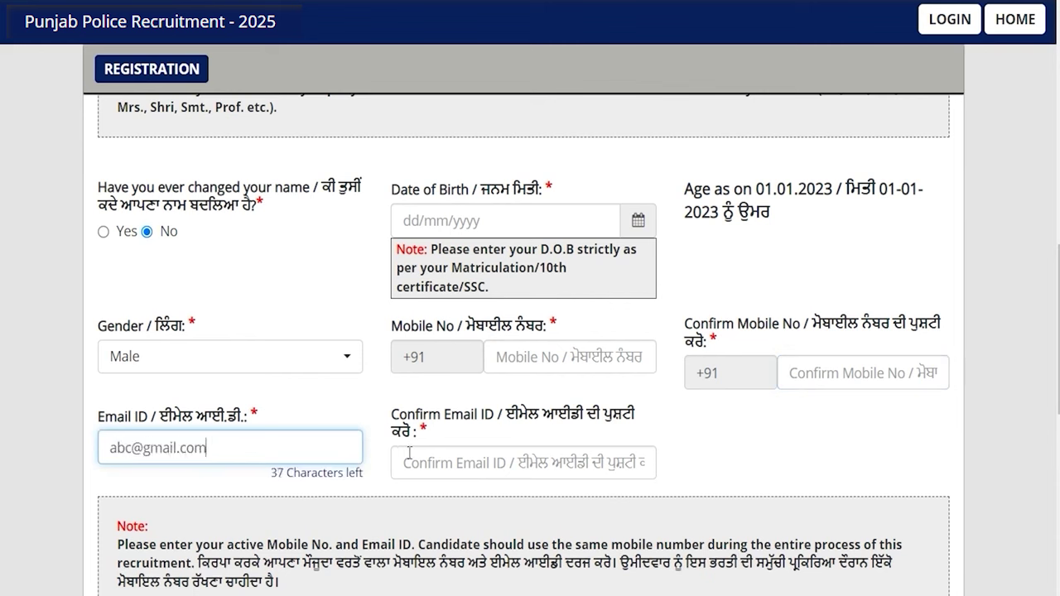
left_click(420, 463)
type("ab")
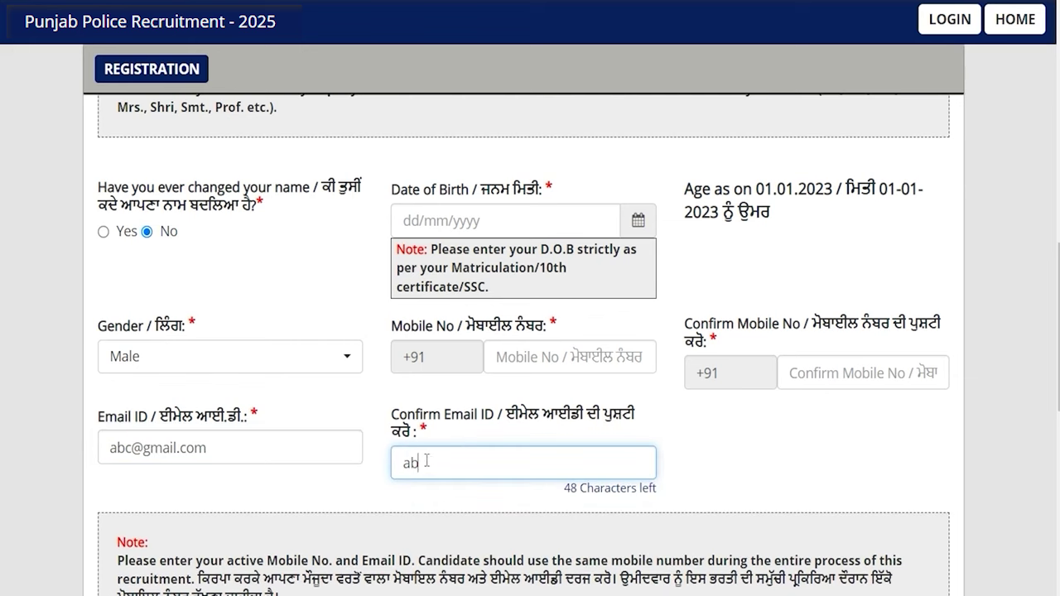
type("c@gmail.com")
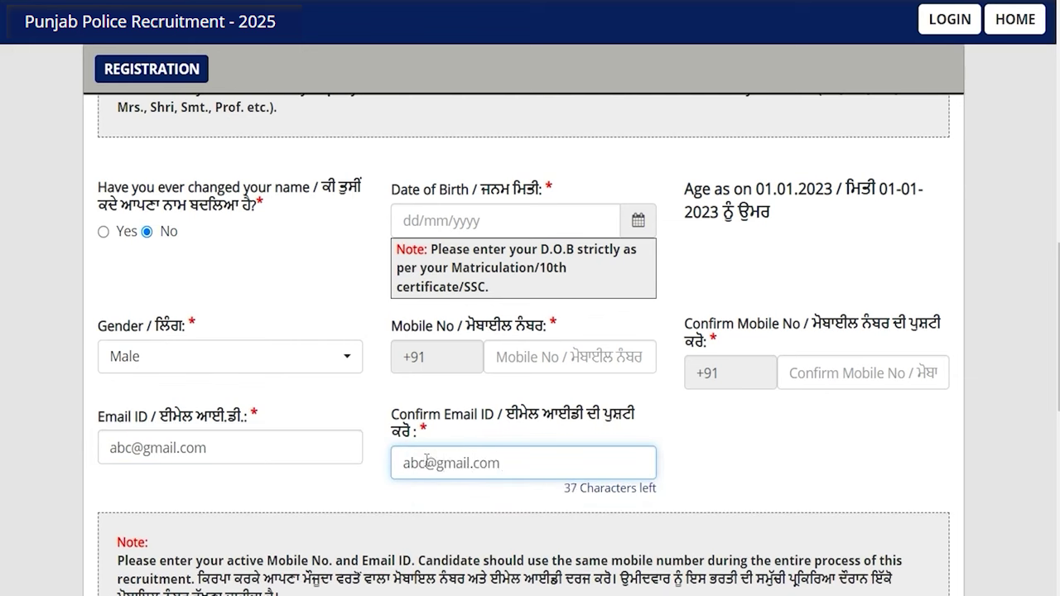
scroll(426, 461, "down", 4)
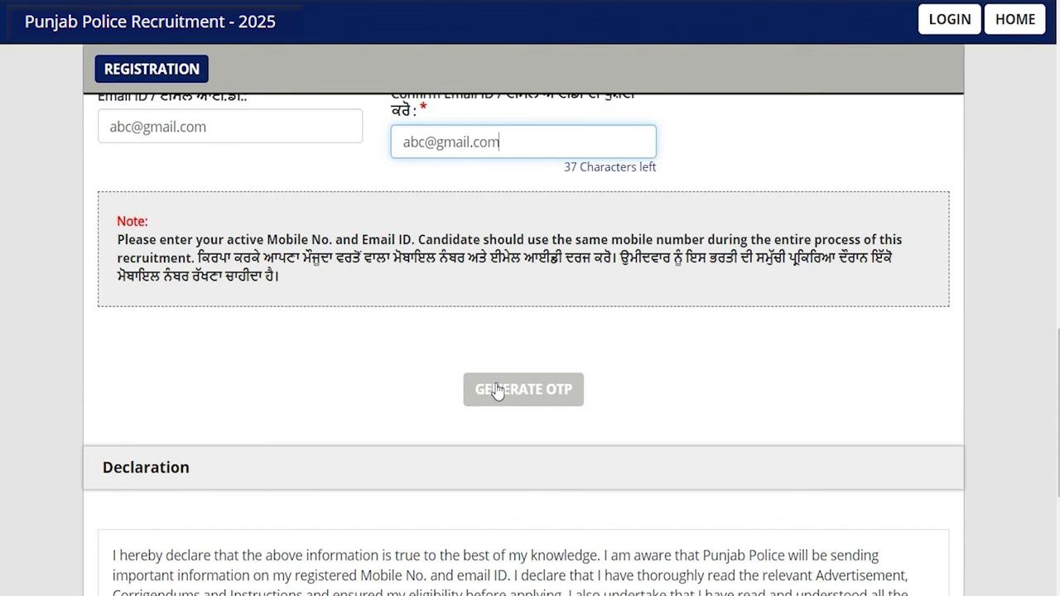
scroll(497, 391, "down", 3)
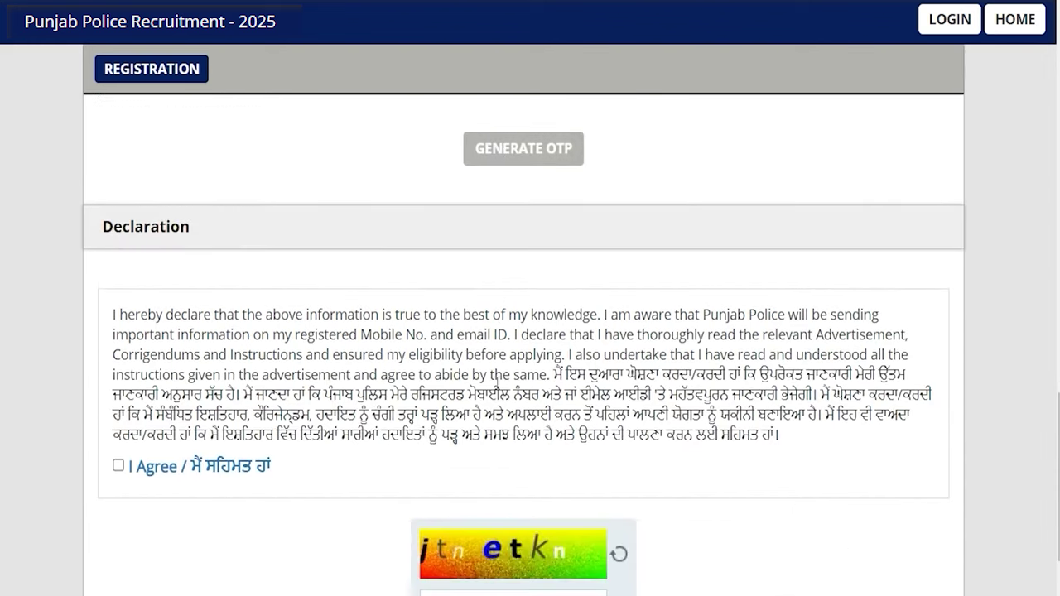
Tick I Agree on the declaration and send the captcha for verification
scroll(497, 381, "down", 1)
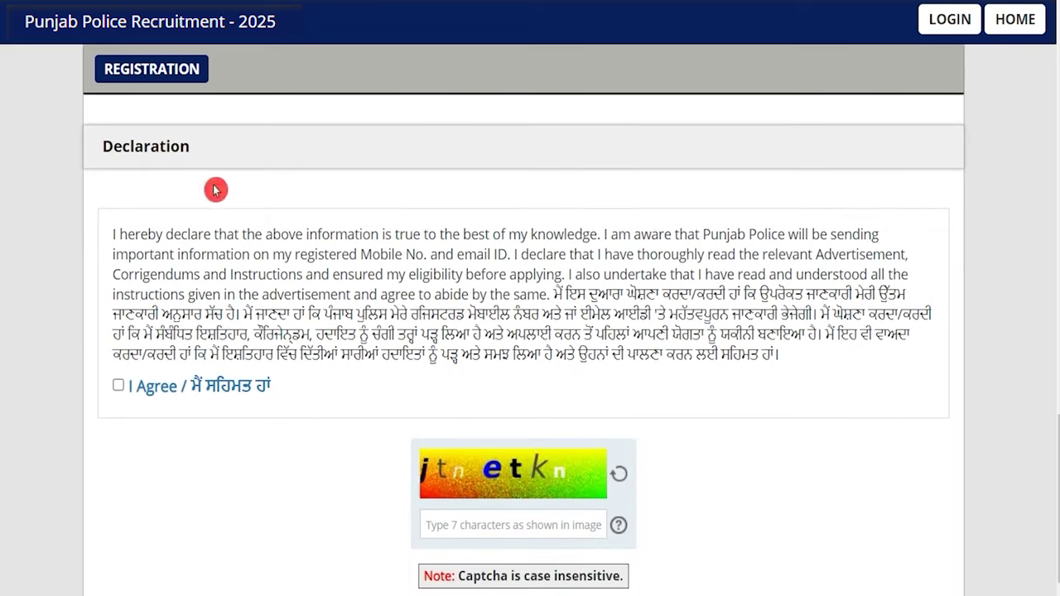
left_click(119, 386)
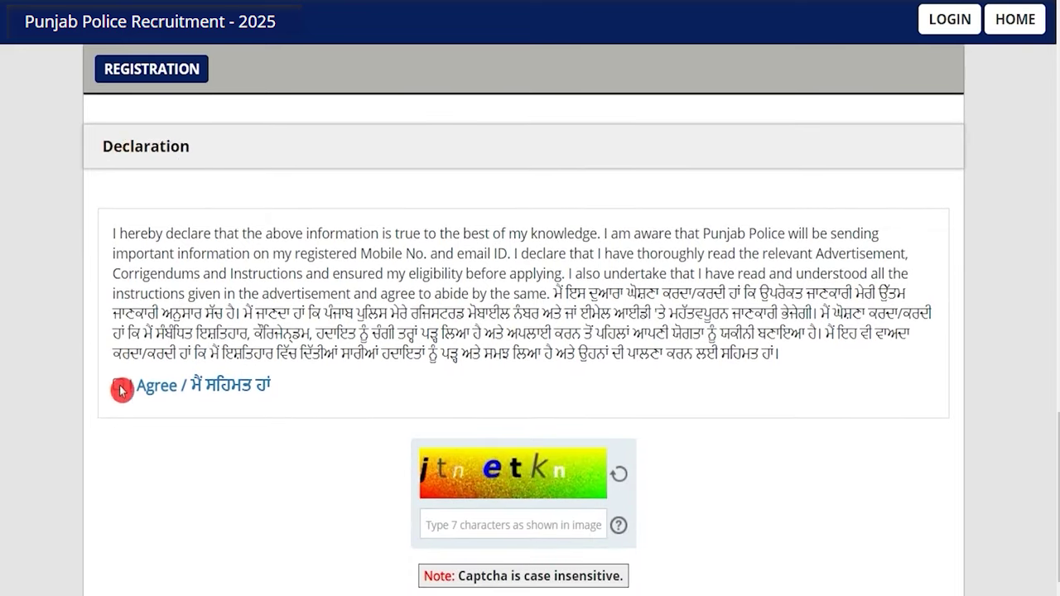
scroll(386, 474, "down", 2)
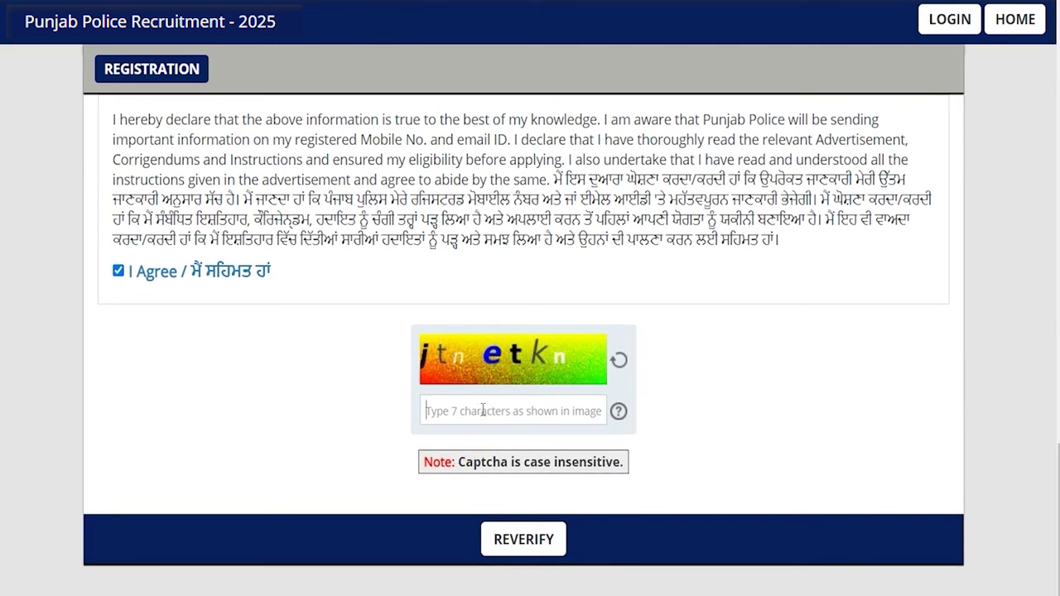
left_click(524, 547)
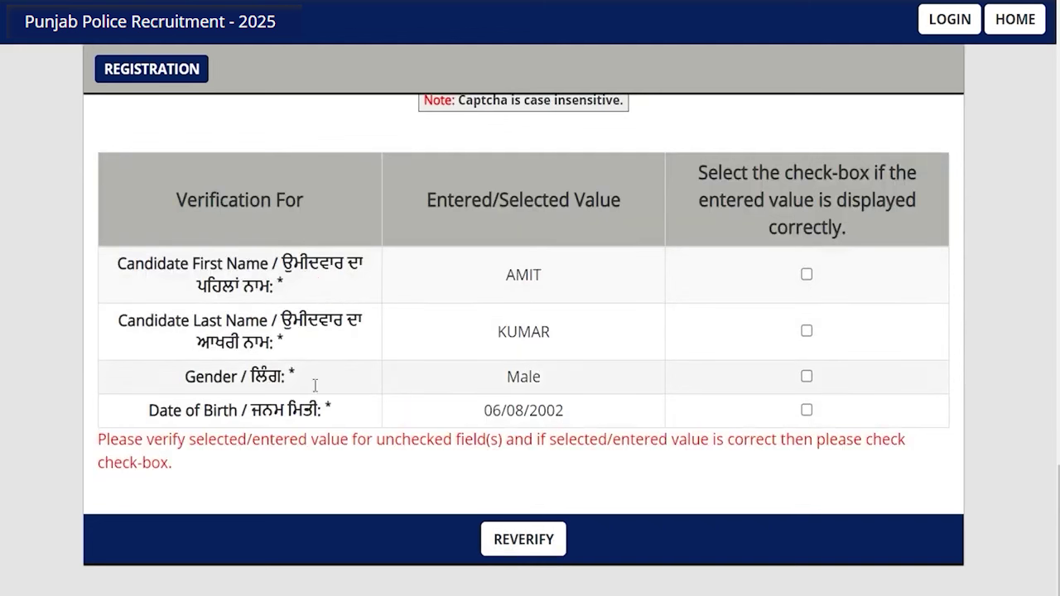
Confirm first name, last name, gender Male and date of birth in the verification table
left_click(806, 274)
left_click(812, 325)
left_click(807, 378)
left_click(808, 411)
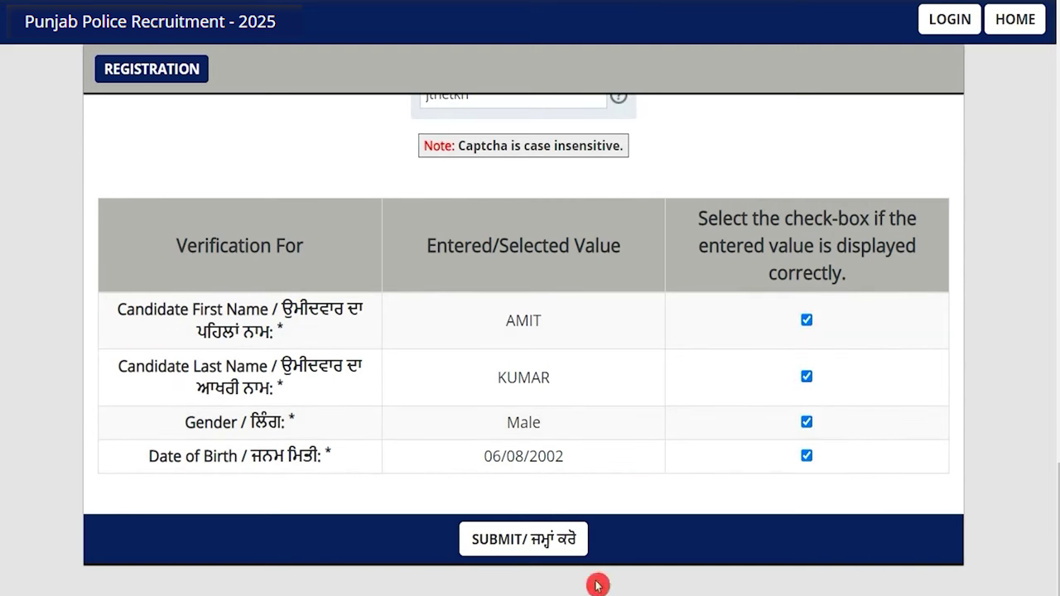
Submit the registration and start a new application from the CONSTABLE tab
left_click(516, 540)
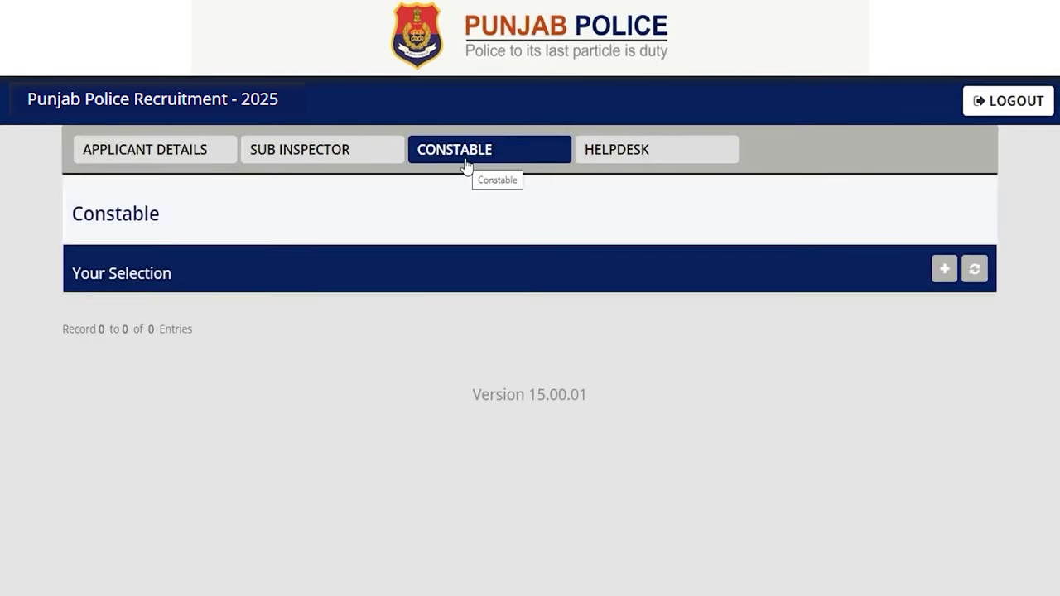
left_click(944, 270)
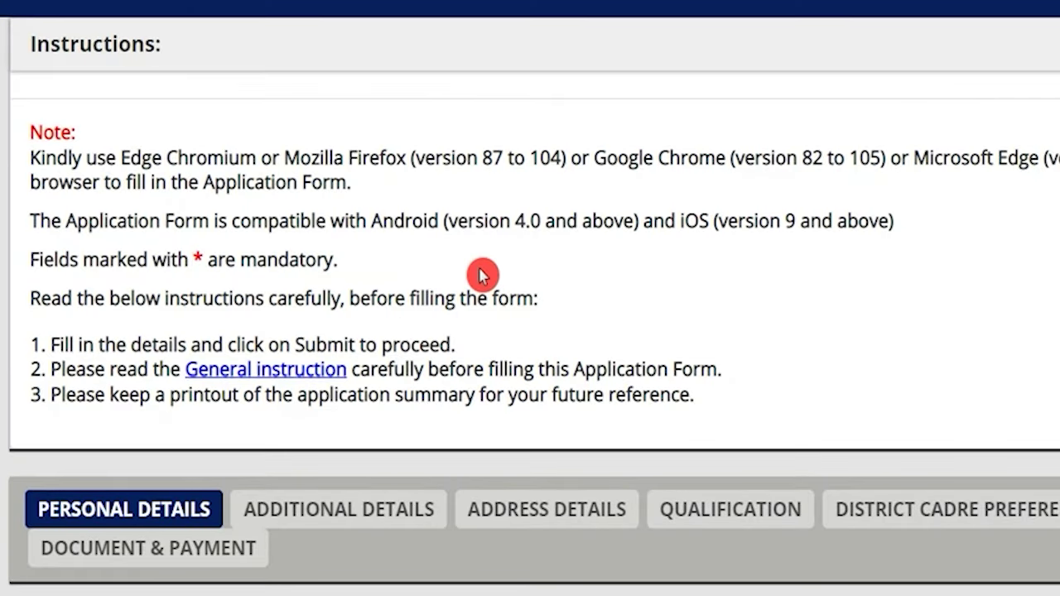
Fill in the mother's name and the father's name on the new Constable application form
scroll(483, 274, "down", 1)
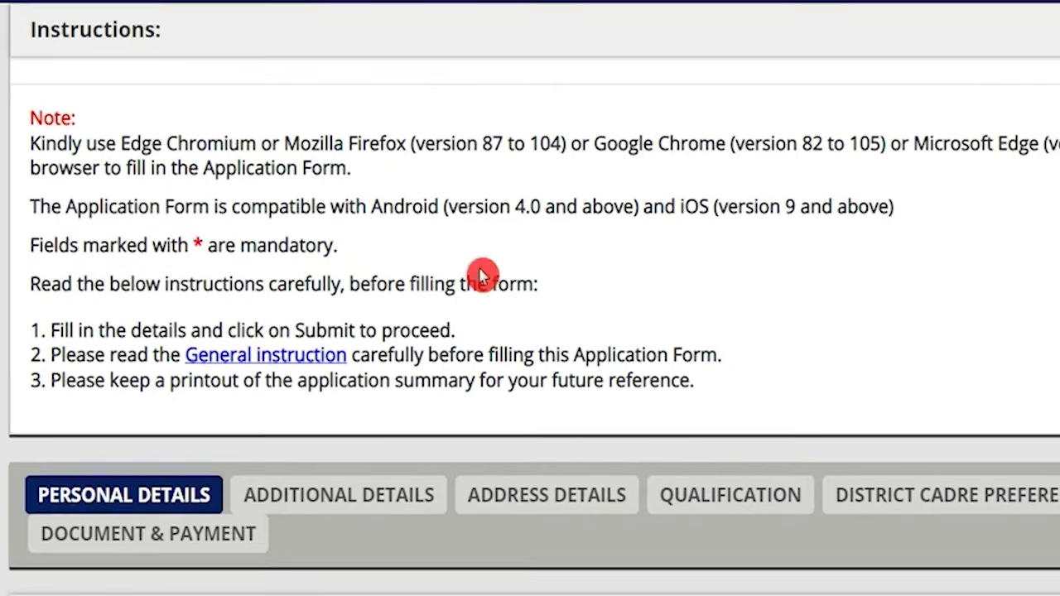
scroll(483, 274, "down", 3)
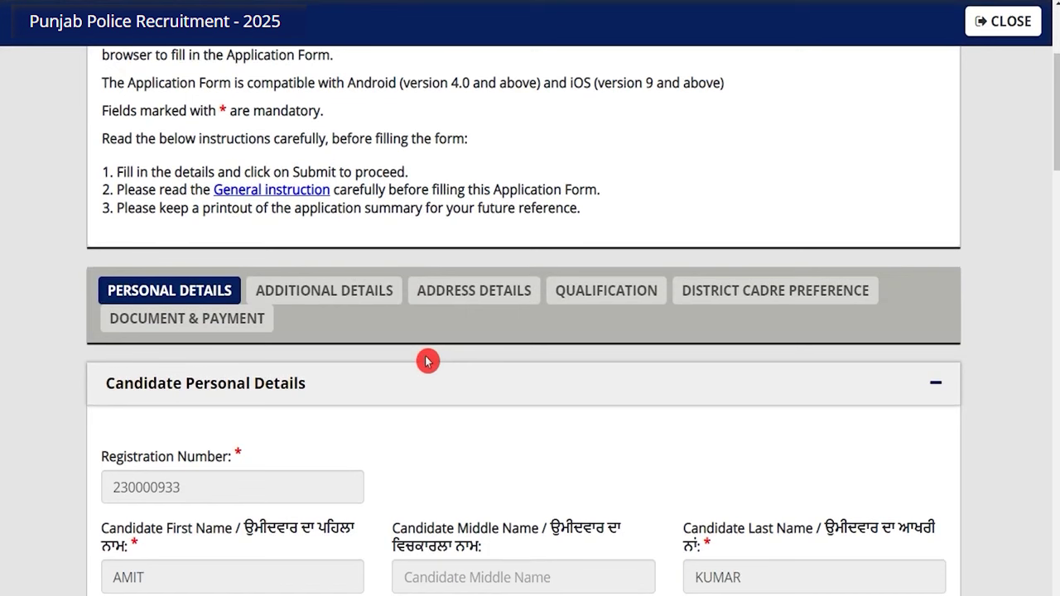
scroll(427, 361, "down", 2)
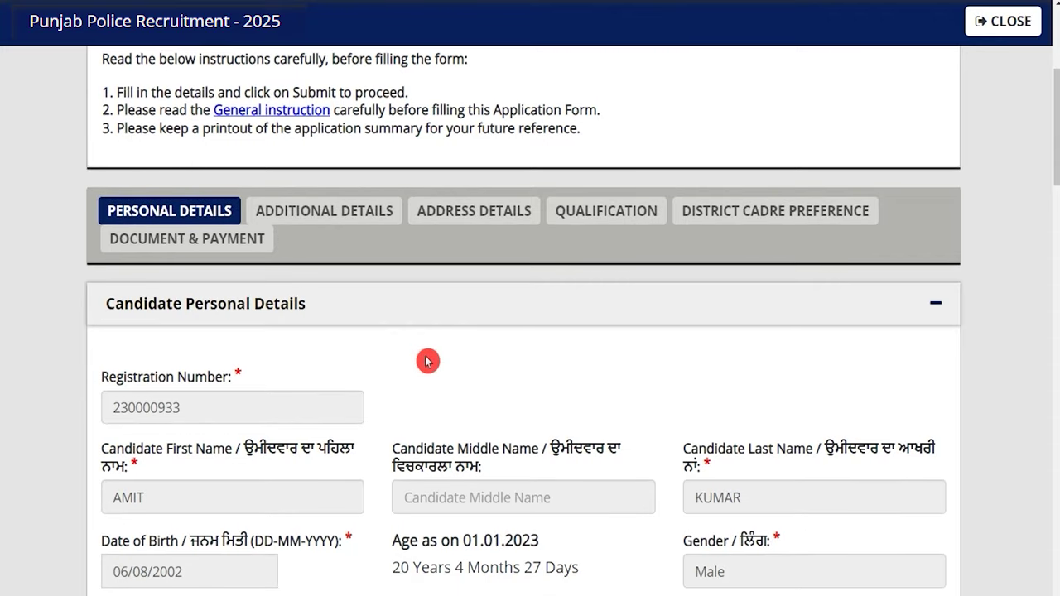
key("Tab")
type("REENA")
key("Tab")
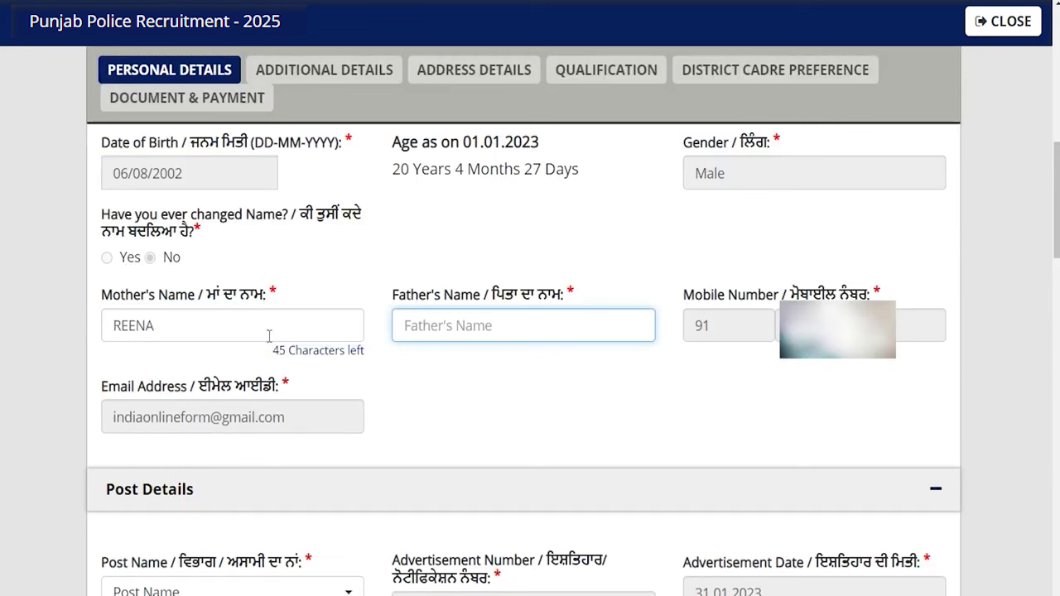
type("ROHAN")
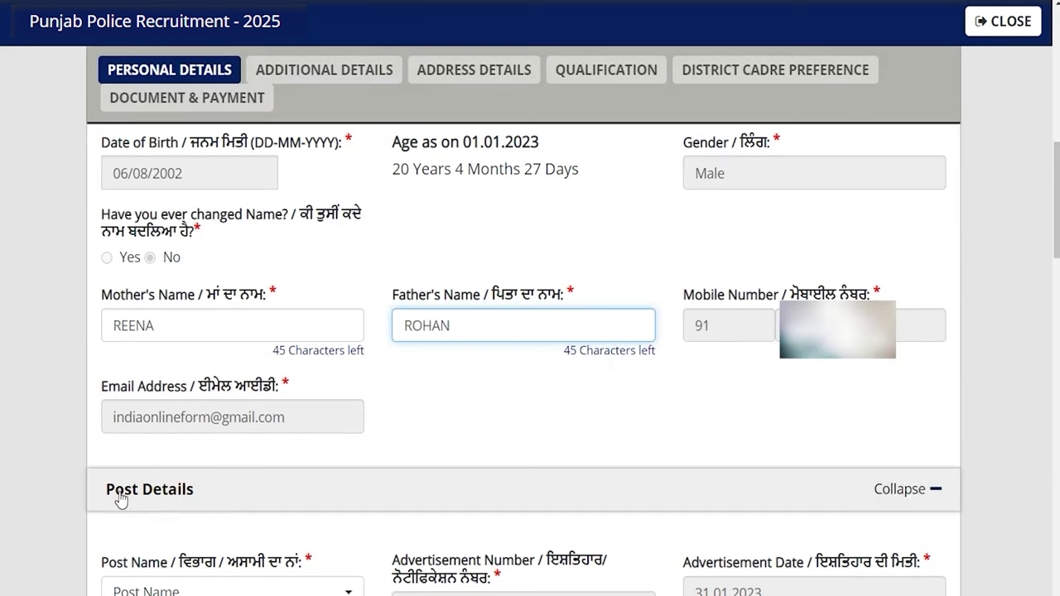
Set nationality to Indian and answer Yes to Punjab domicile
scroll(304, 514, "down", 4)
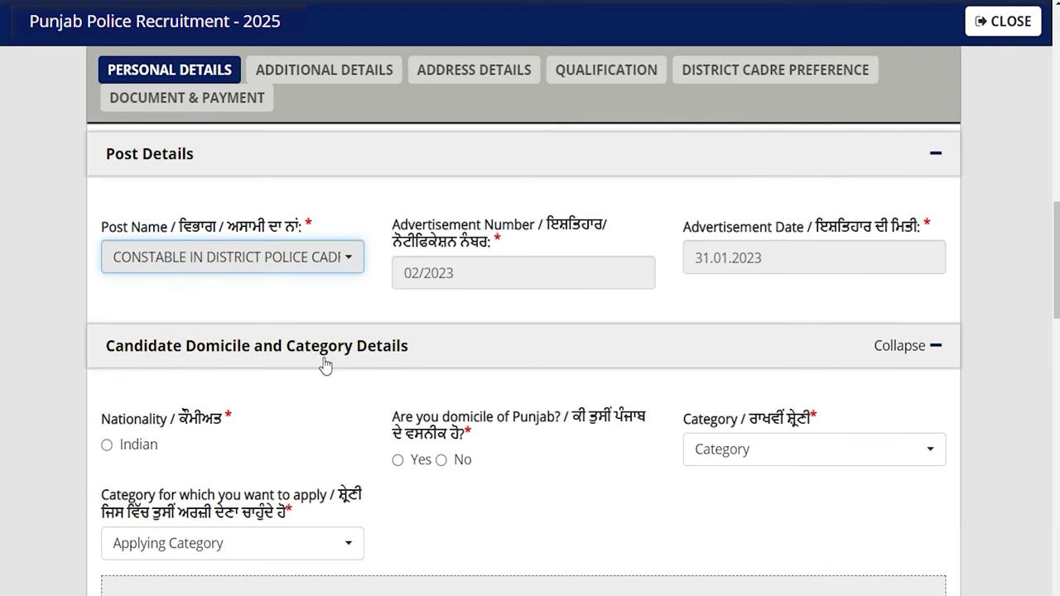
left_click(109, 449)
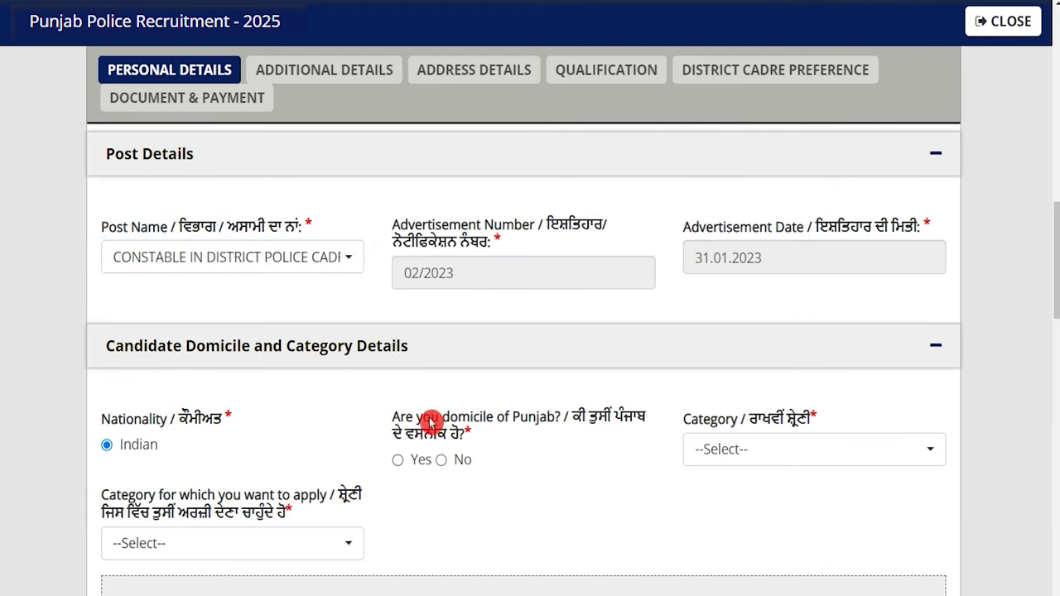
left_click_drag(405, 418, 510, 424)
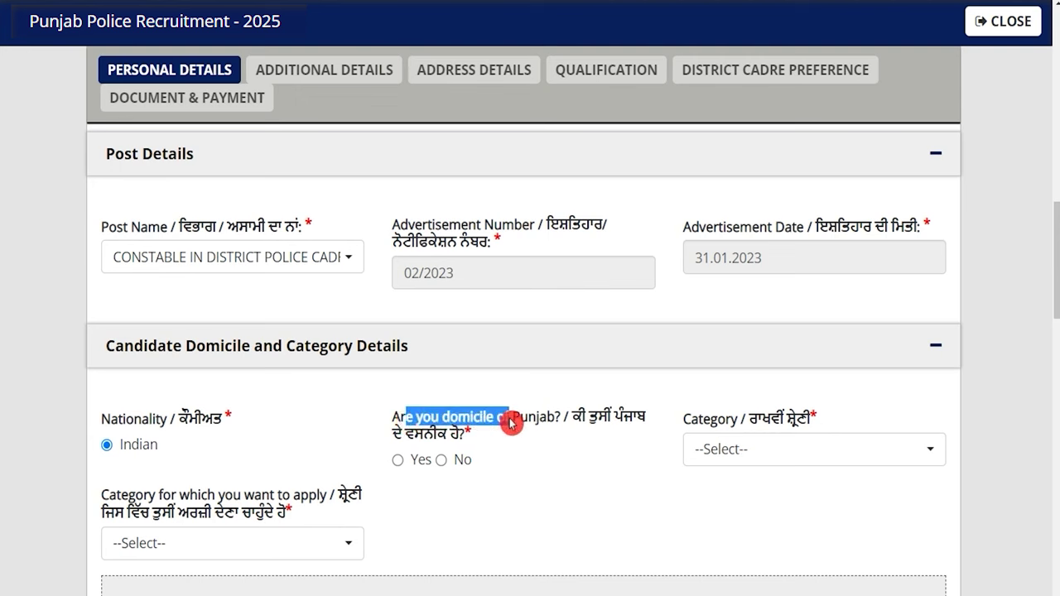
left_click(397, 460)
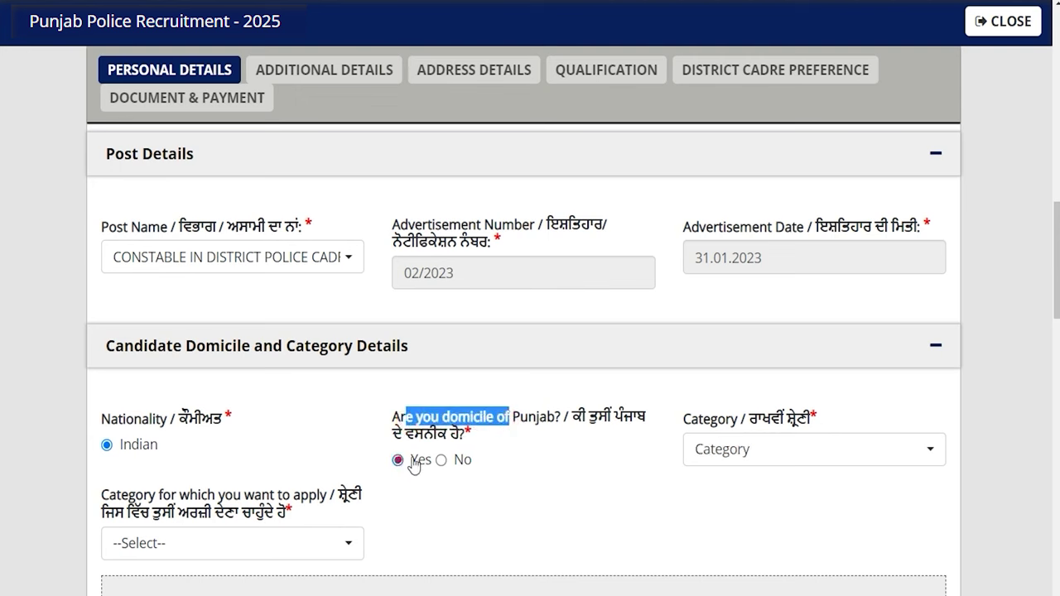
scroll(422, 418, "down", 2)
left_click(442, 301)
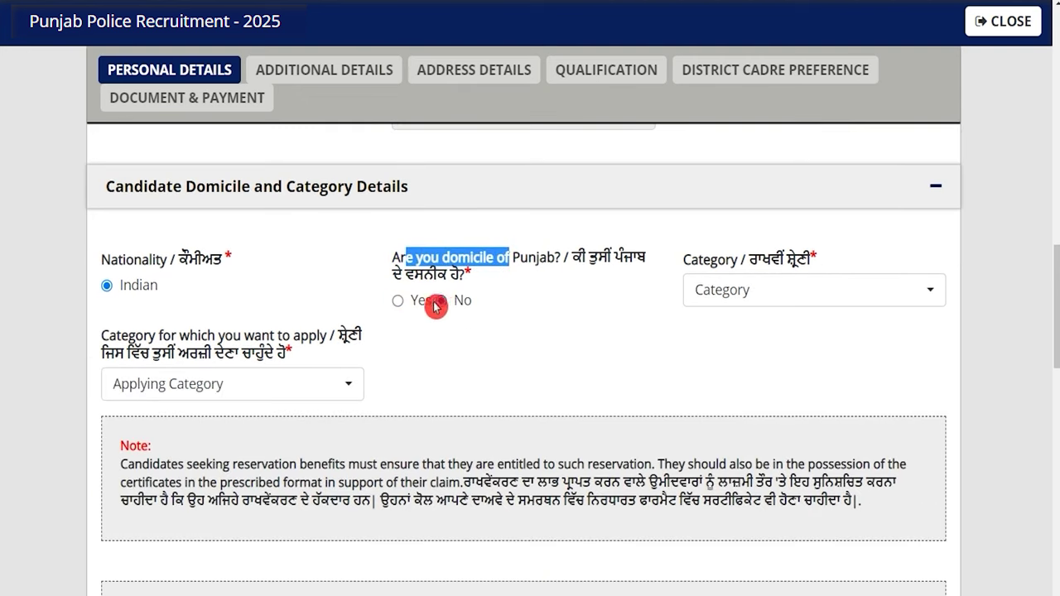
left_click(398, 301)
Choose reservation category SC, caste Mazhabi Sikh and Balmiki, and apply under that same category
left_click(734, 290)
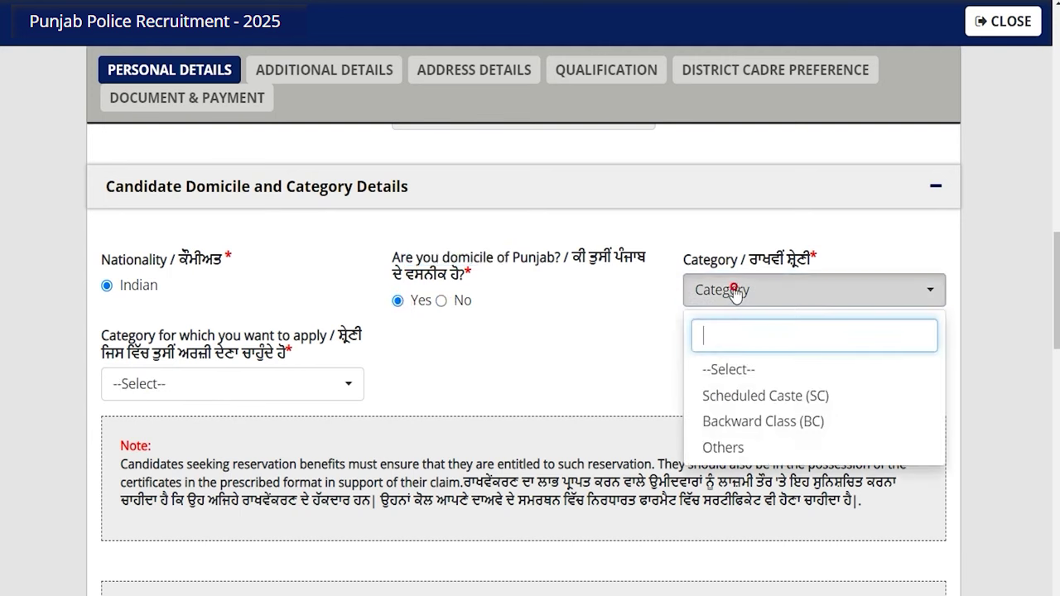
left_click(763, 399)
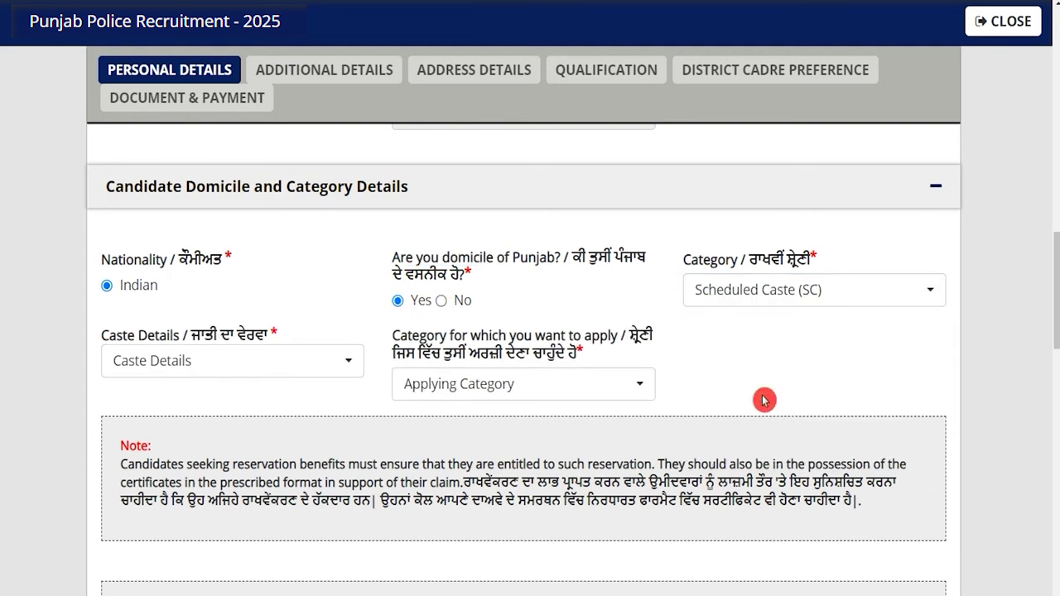
left_click(204, 362)
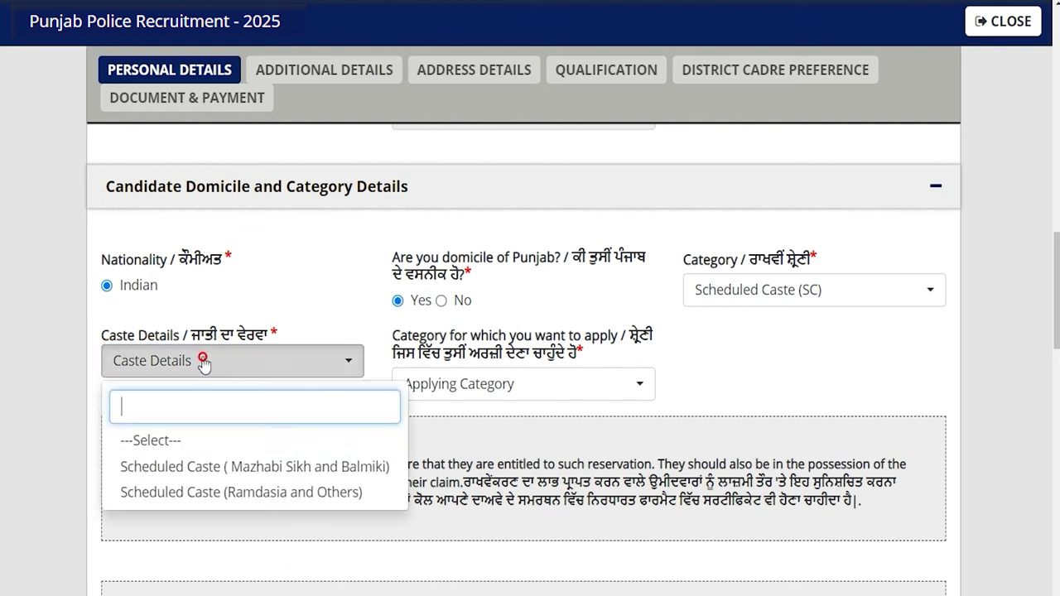
left_click(217, 469)
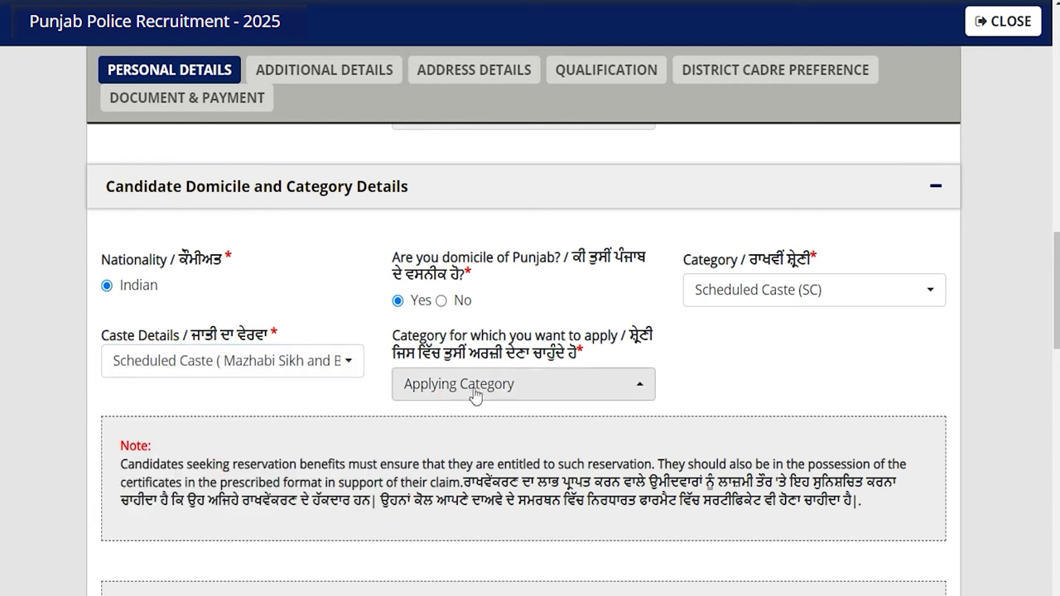
left_click(473, 389)
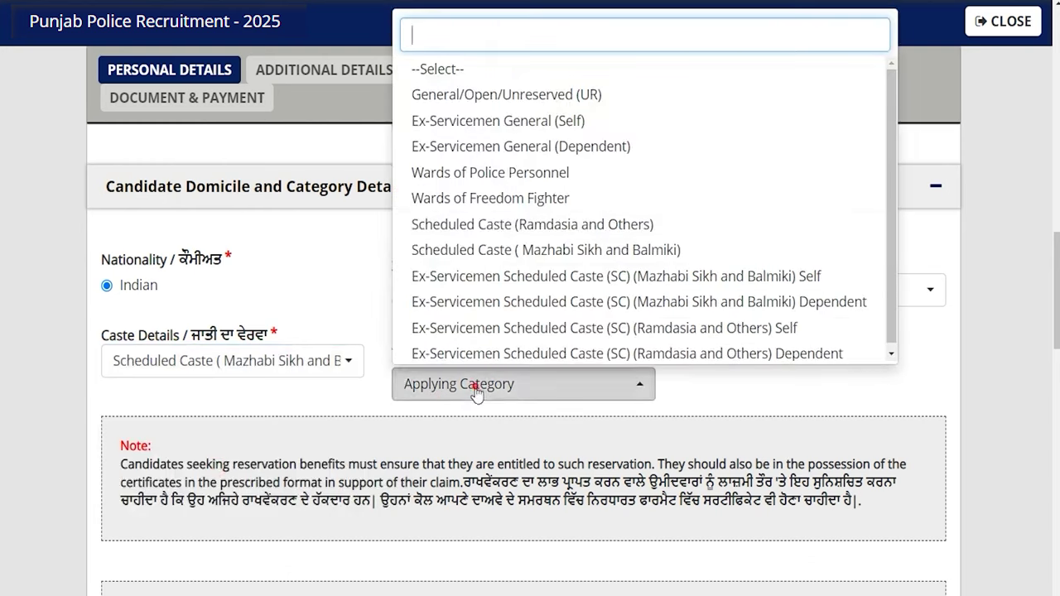
left_click(487, 251)
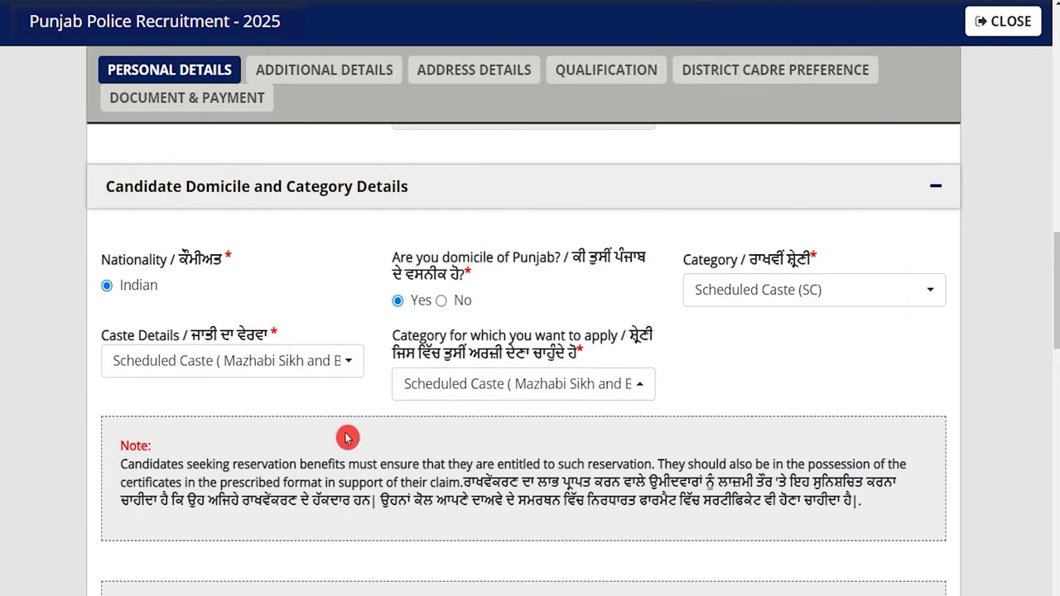
scroll(347, 438, "down", 6)
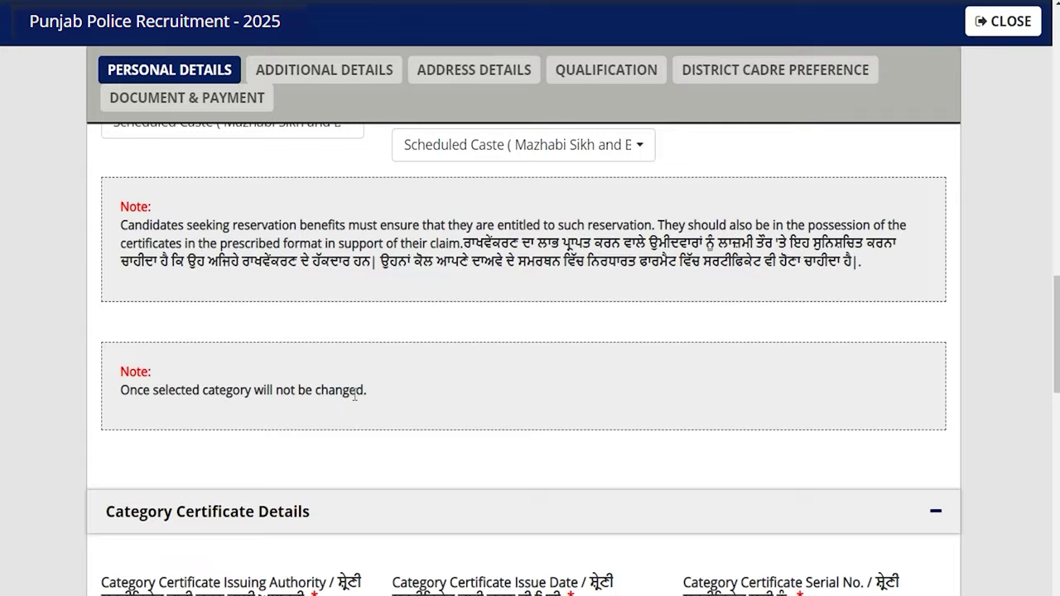
Enter PATWARI as the category certificate authority, issue date 1 February 2023, and its serial number
scroll(354, 395, "down", 2)
scroll(315, 343, "up", 2)
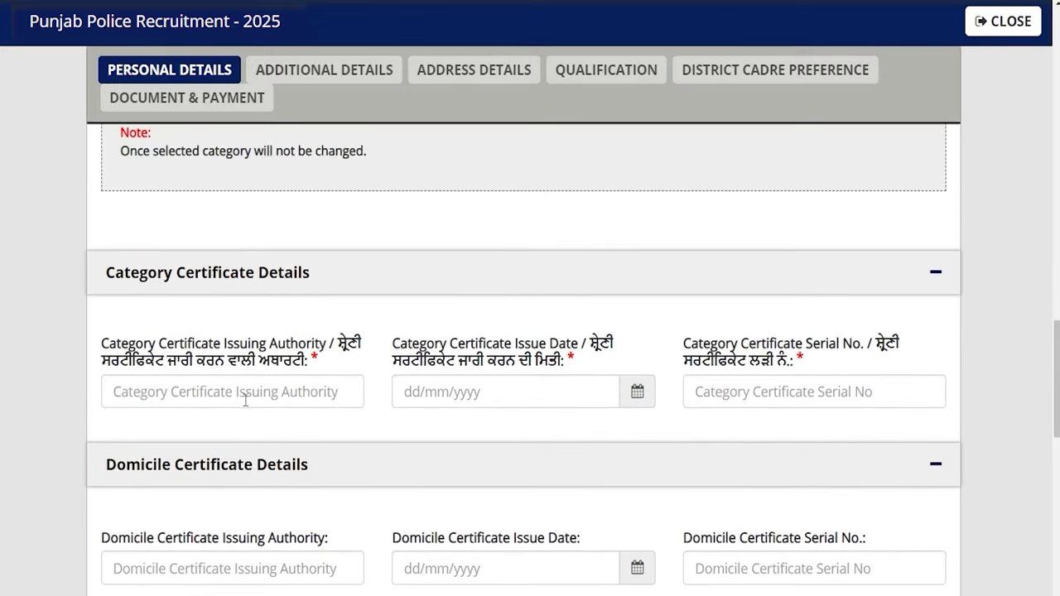
left_click(251, 392)
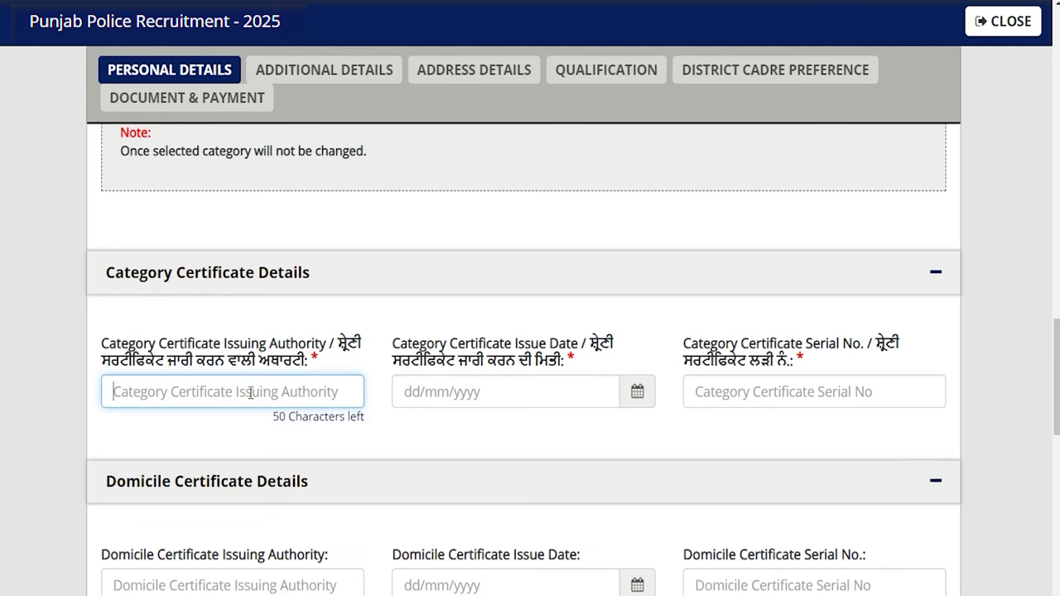
type("Patwari")
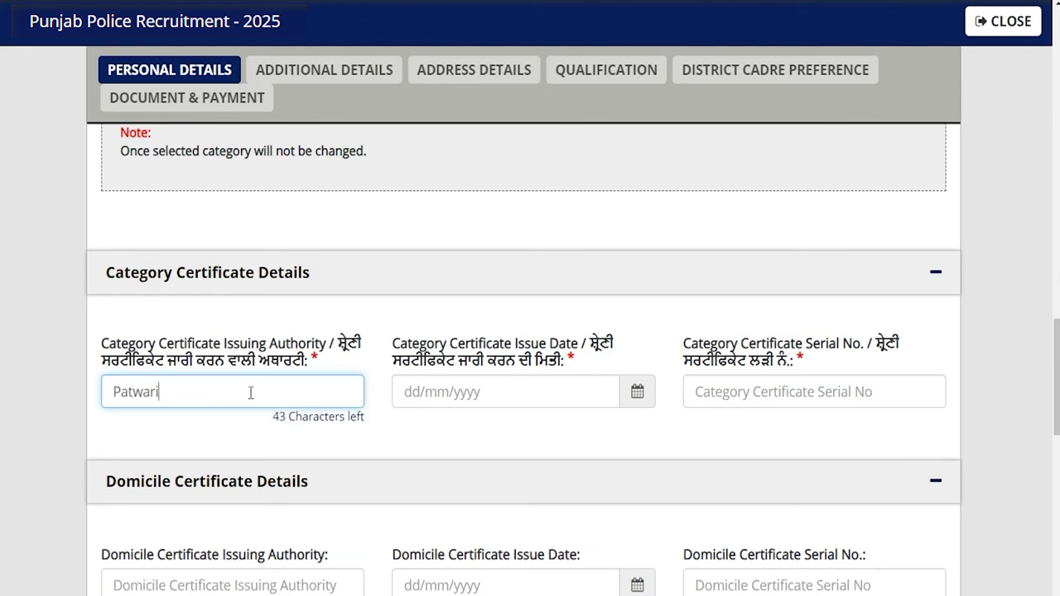
left_click(481, 392)
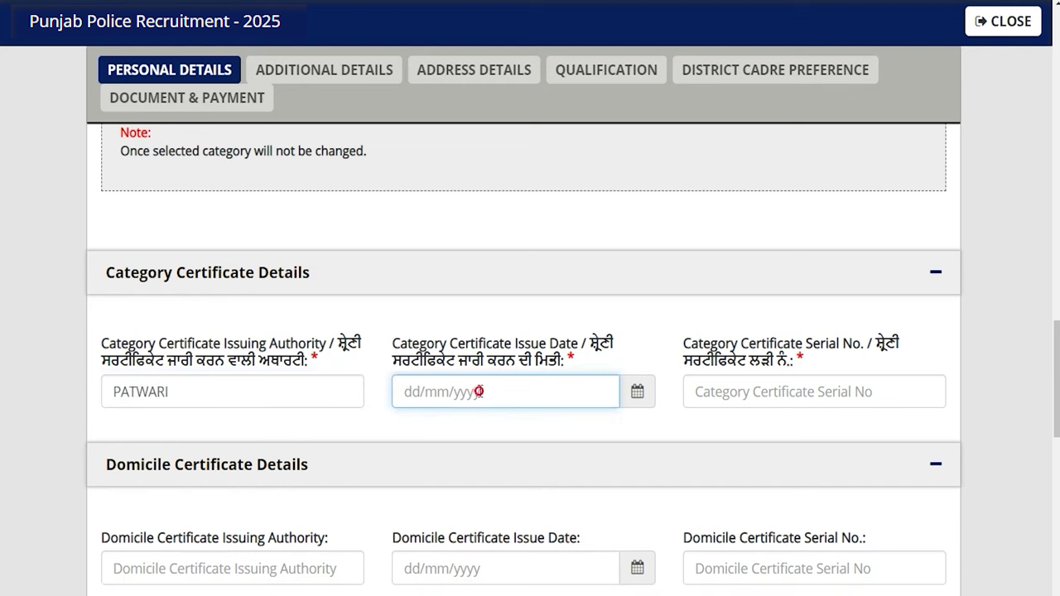
left_click(636, 401)
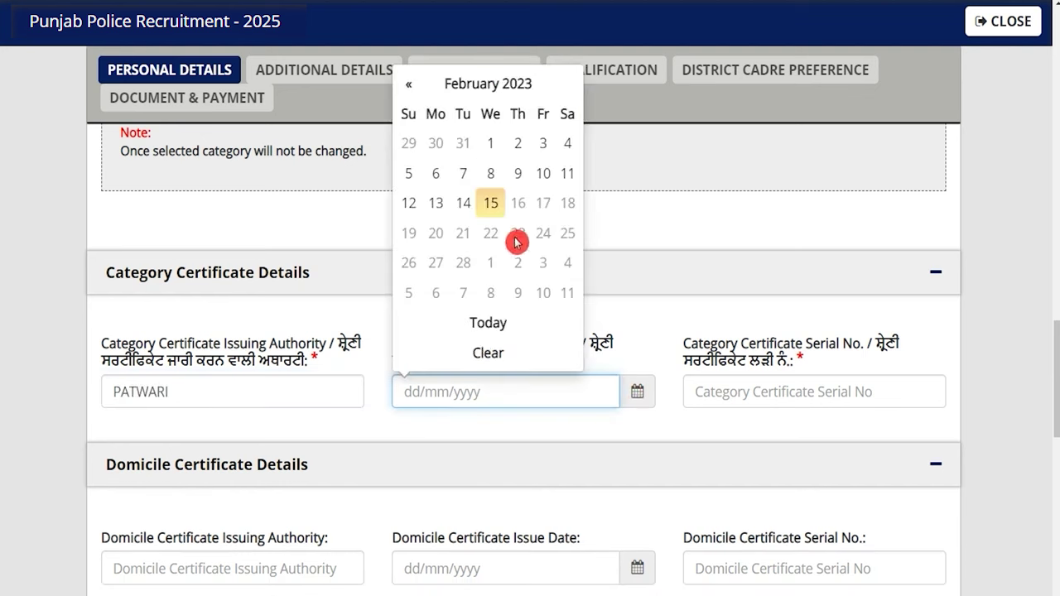
left_click(492, 146)
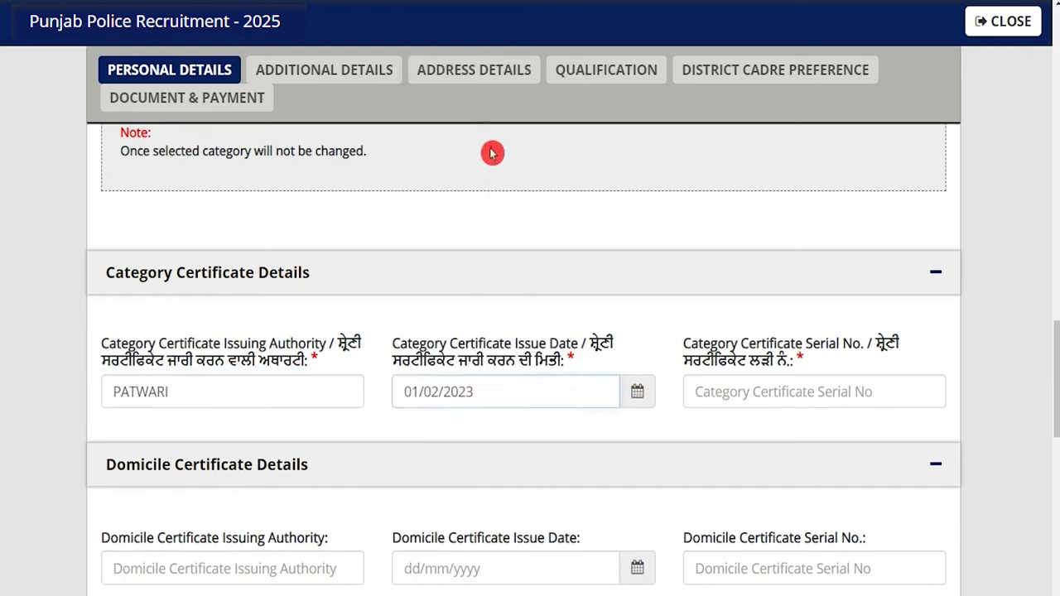
left_click(792, 390)
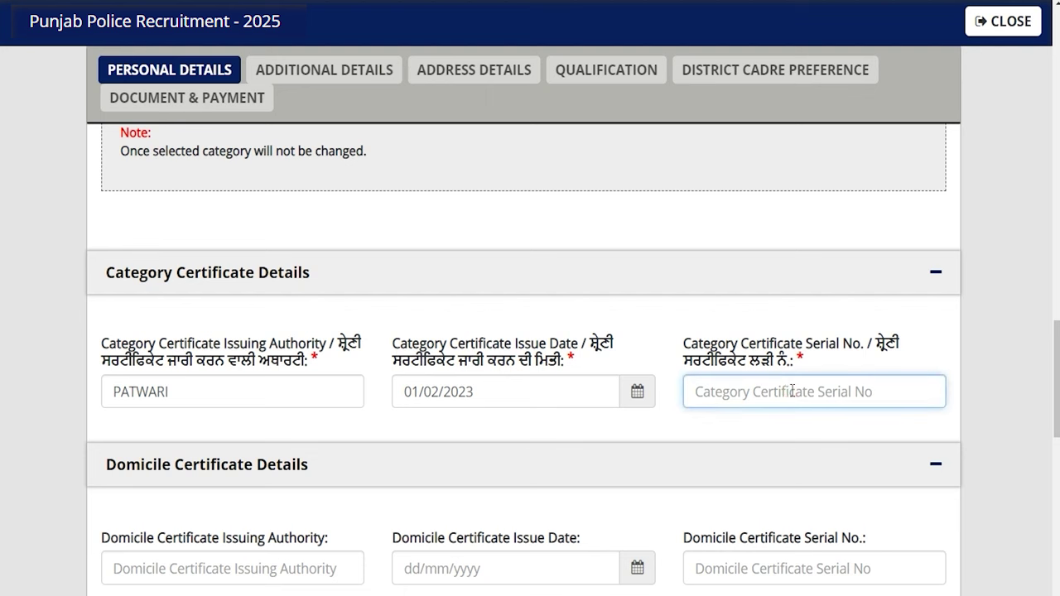
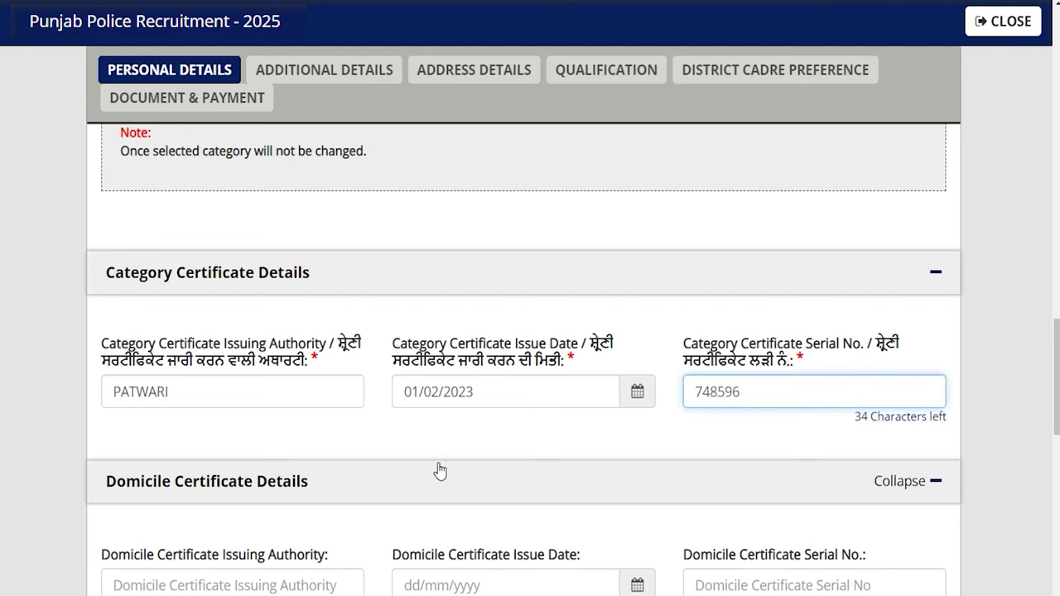
scroll(440, 470, "down", 4)
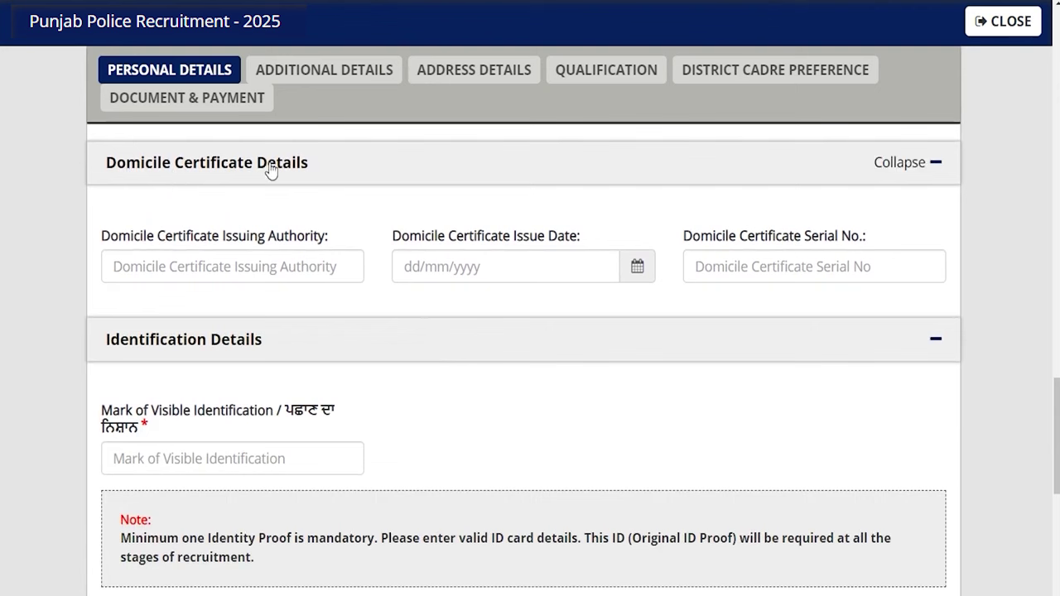
Enter domicile certificate authority Patwari, issue date 1 February 2023, and its serial number
left_click(242, 266)
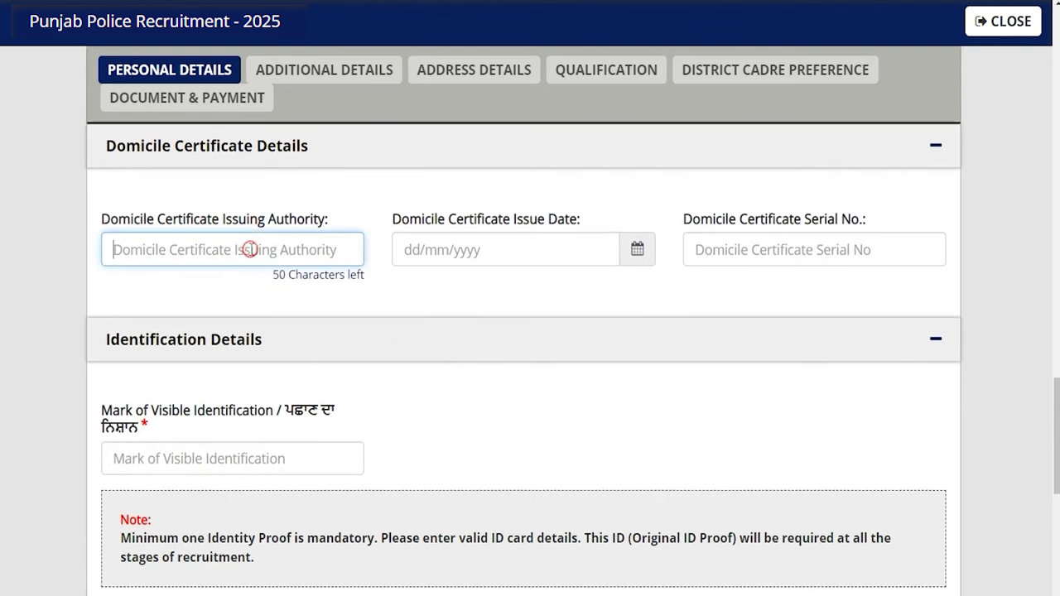
type("Pa")
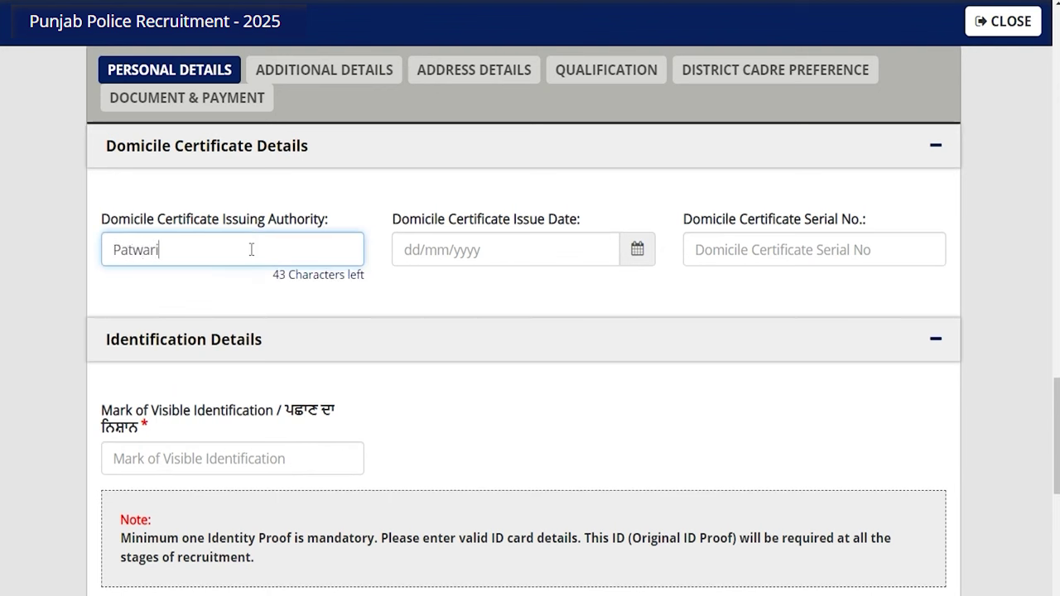
type("twari")
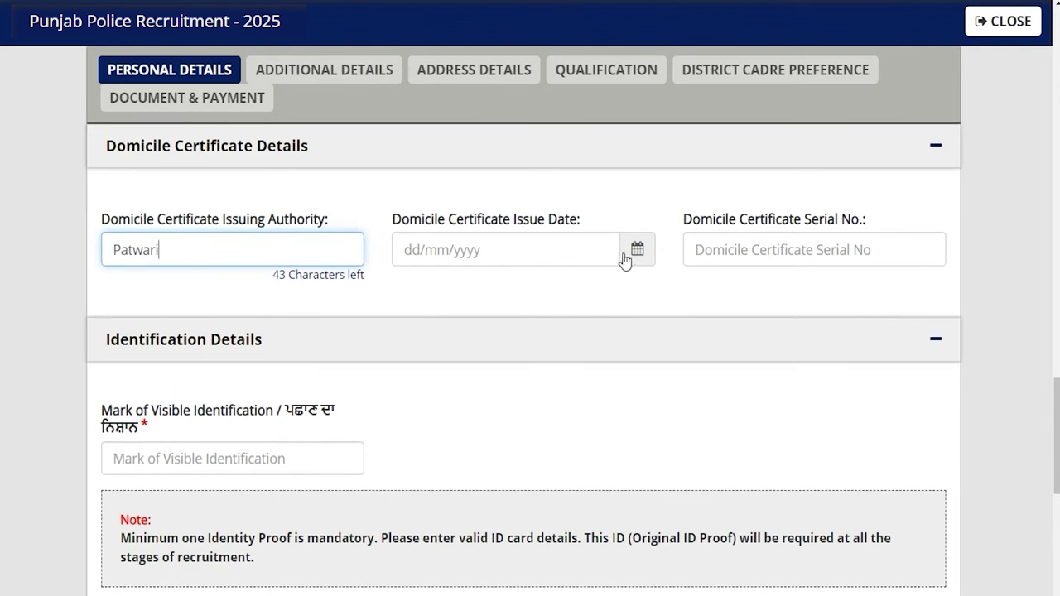
left_click(636, 252)
left_click(490, 351)
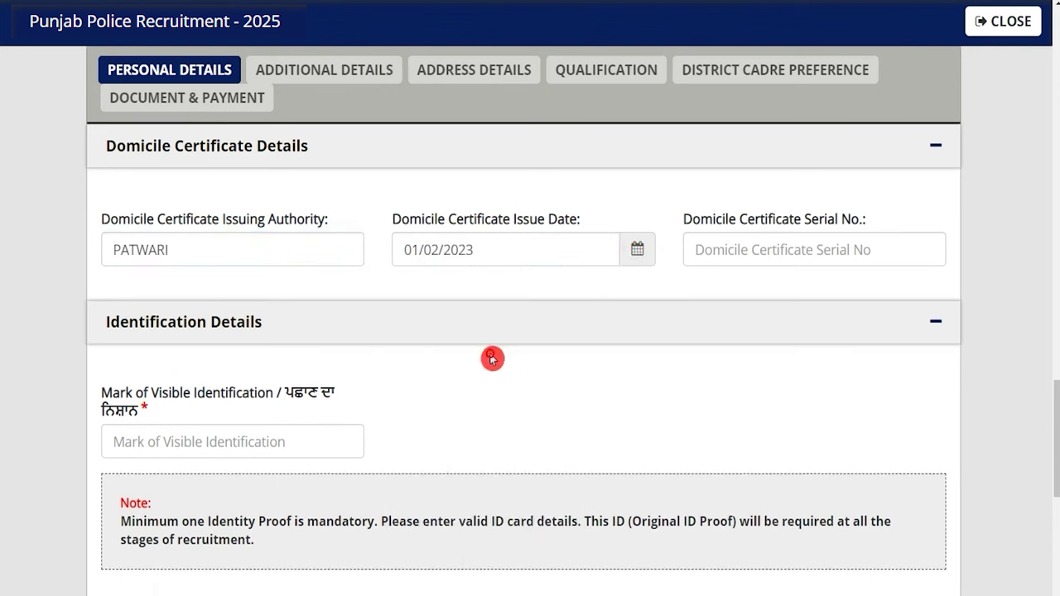
left_click(765, 250)
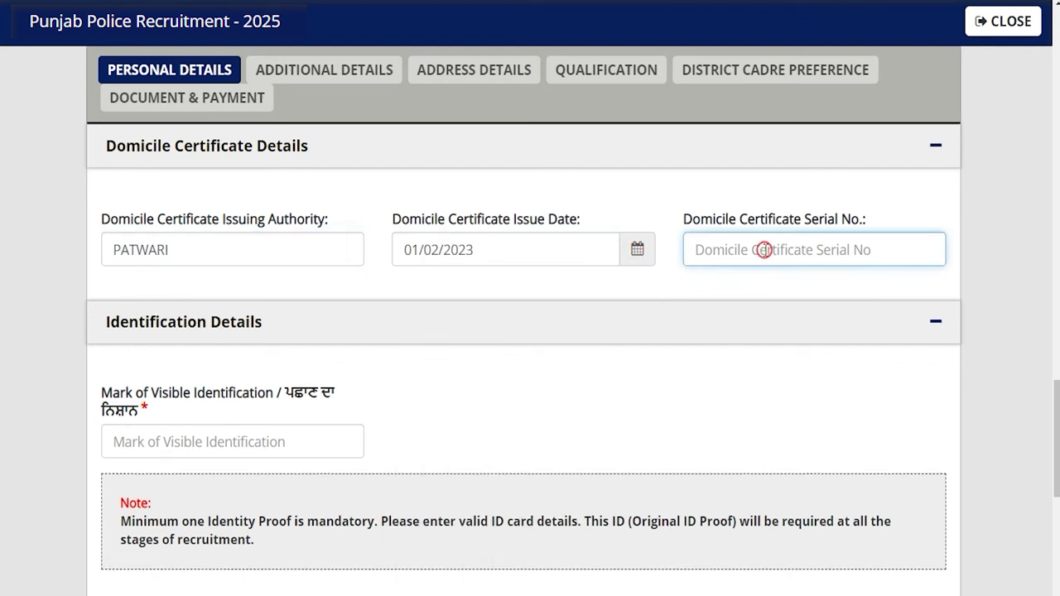
type("748569")
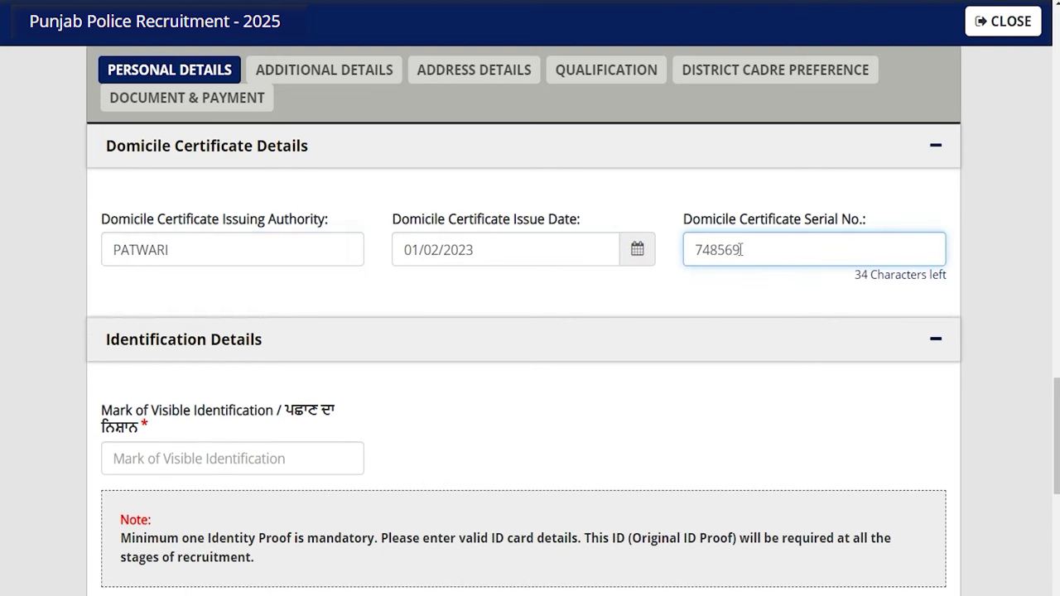
scroll(198, 377, "down", 1)
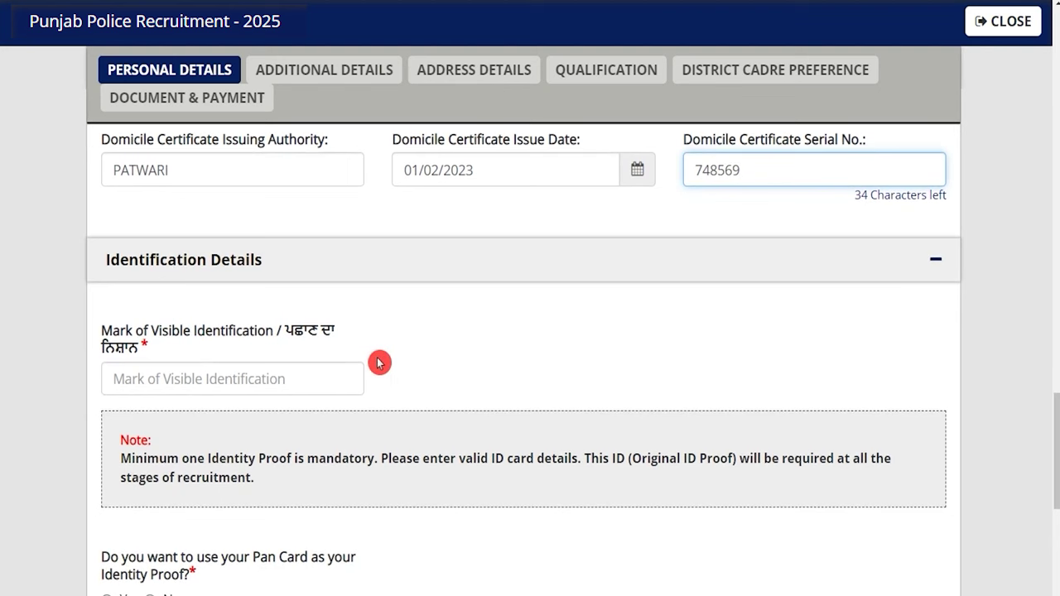
scroll(377, 358, "down", 1)
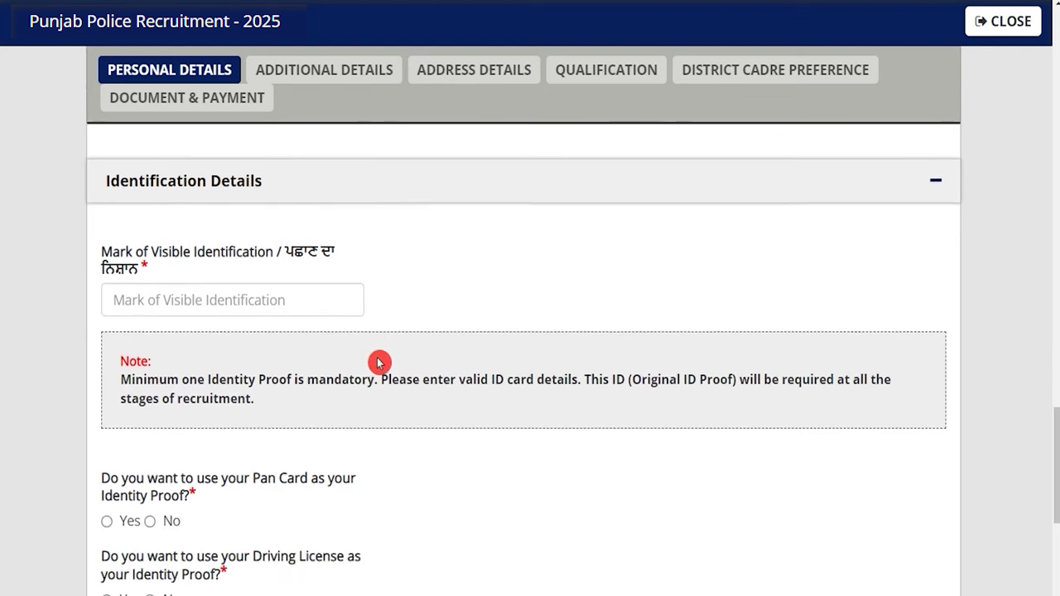
Type 'Neck' as the mark of visible identification
left_click(278, 299)
left_click(278, 299)
type("Neck")
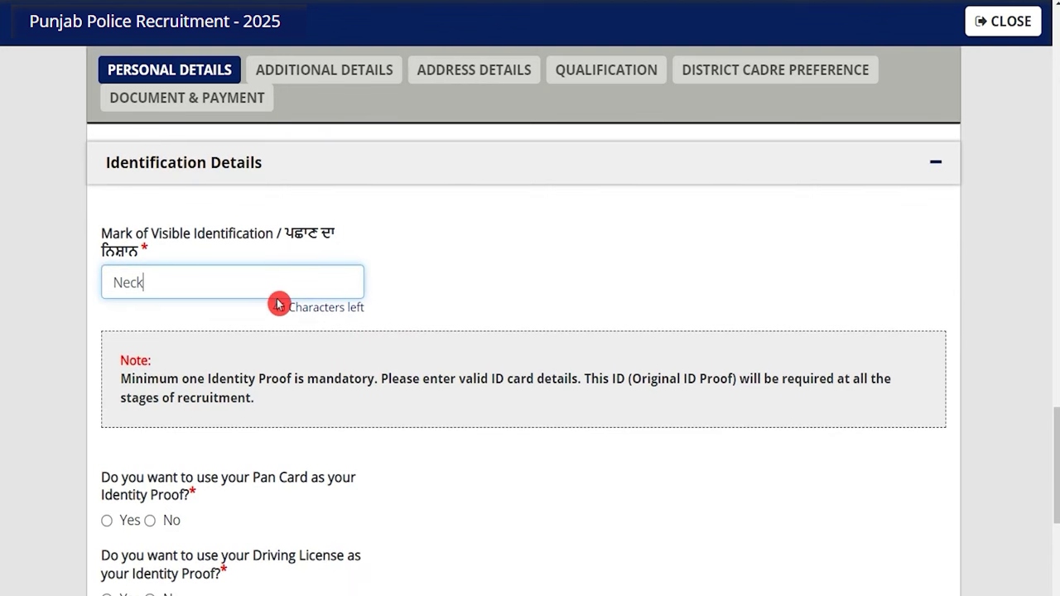
Review the identity-proof options: Driving License, Voter ID, Passport and Aadhar Card
scroll(279, 303, "down", 3)
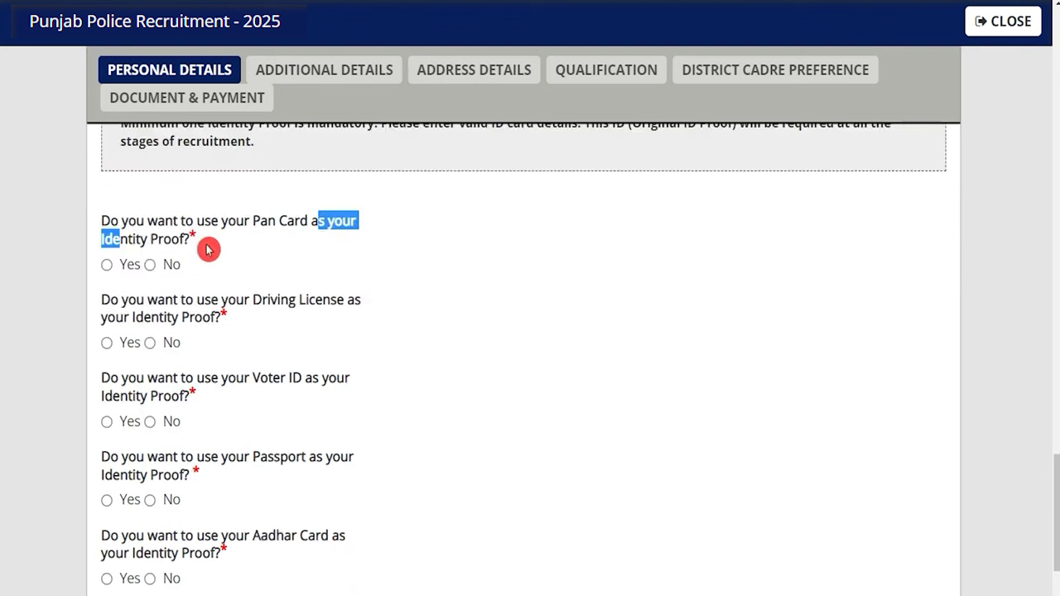
left_click(234, 199)
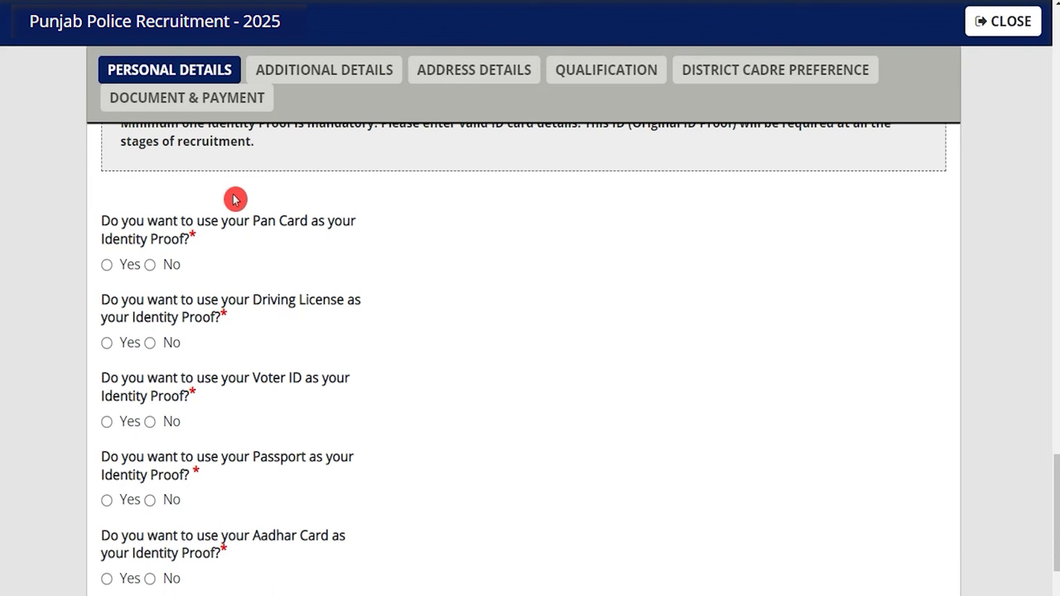
left_click_drag(266, 307, 298, 308)
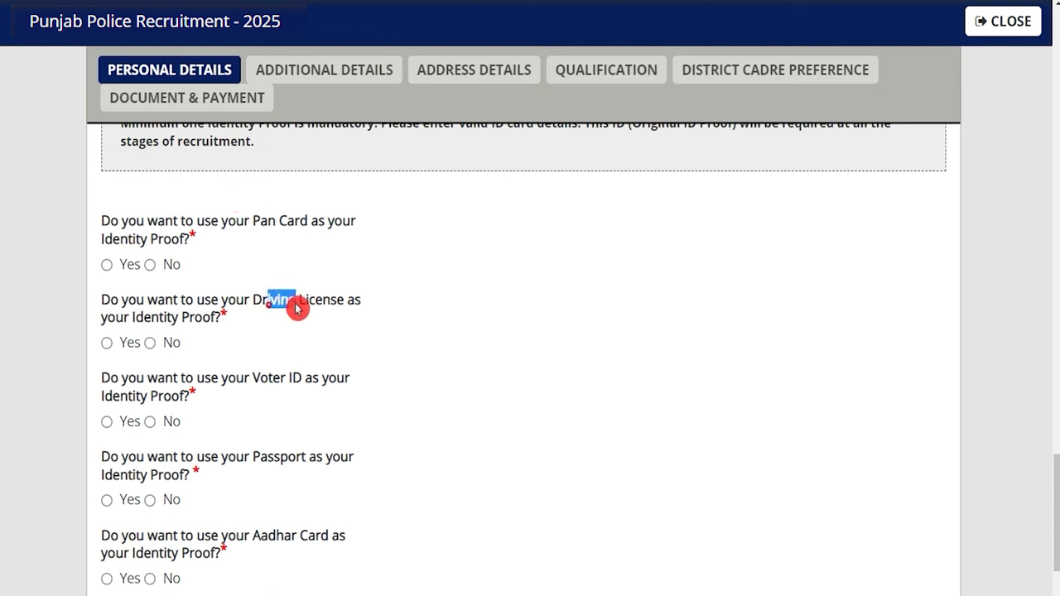
double_click(273, 378)
left_click_drag(253, 457, 282, 460)
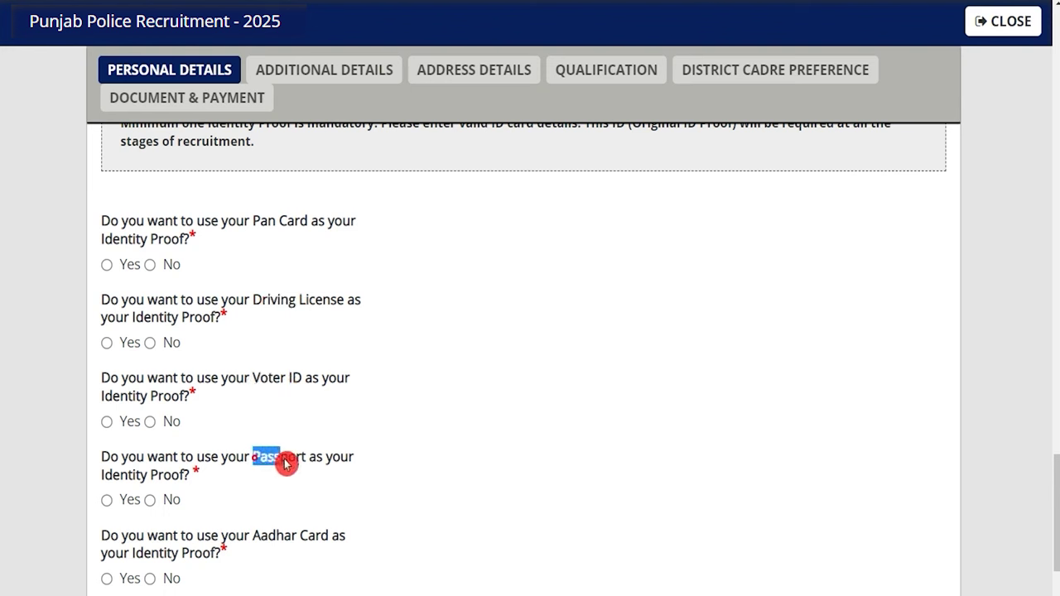
left_click_drag(263, 537, 278, 538)
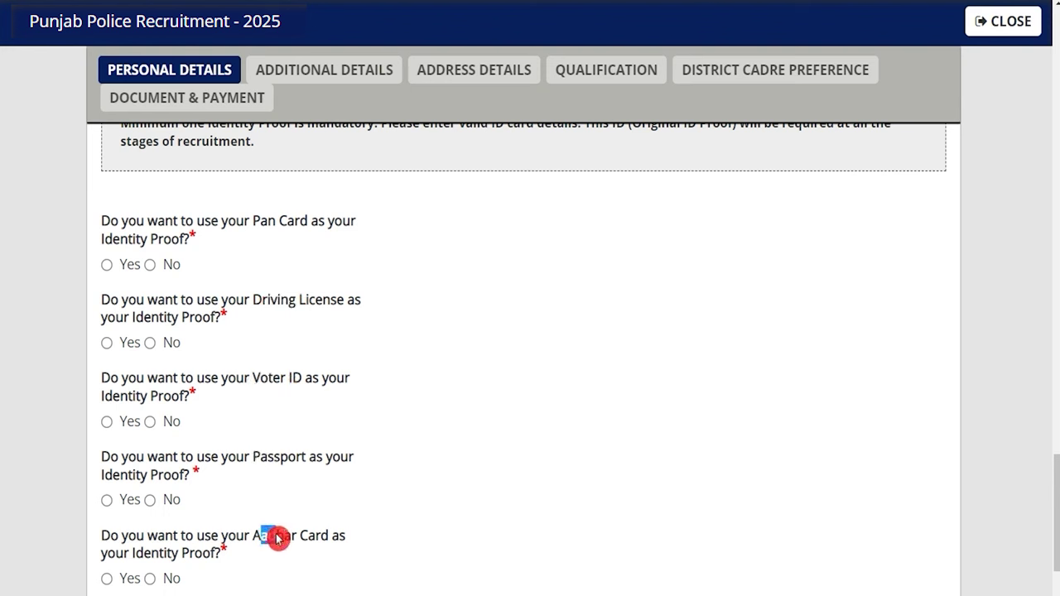
Choose Yes for Aadhar Card, No for Pan, Driving License, Voter ID and Passport, and accept the declaration
left_click(107, 578)
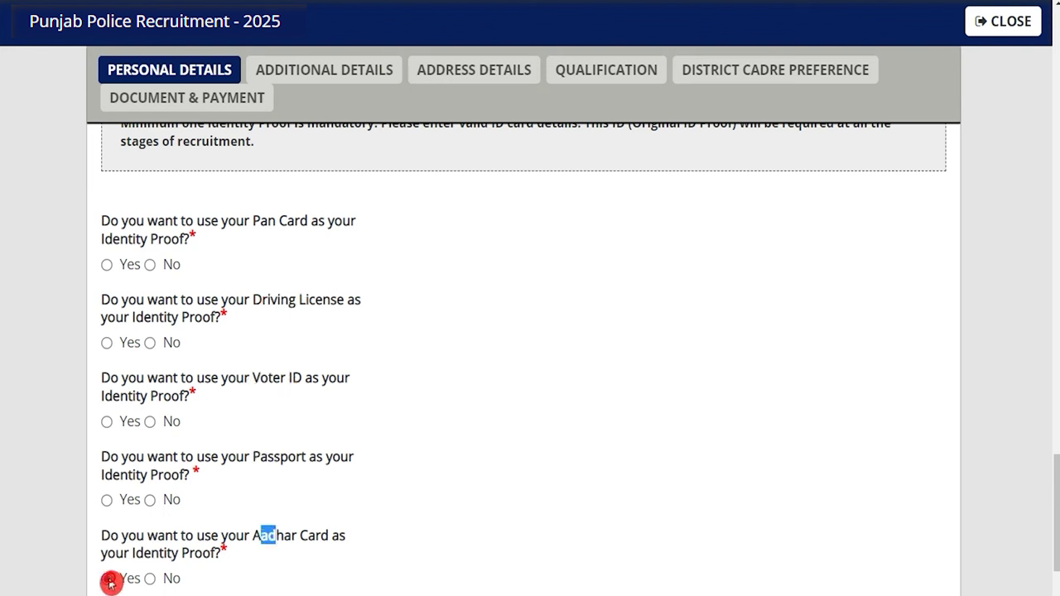
left_click(150, 265)
left_click(149, 351)
left_click(150, 423)
left_click(151, 501)
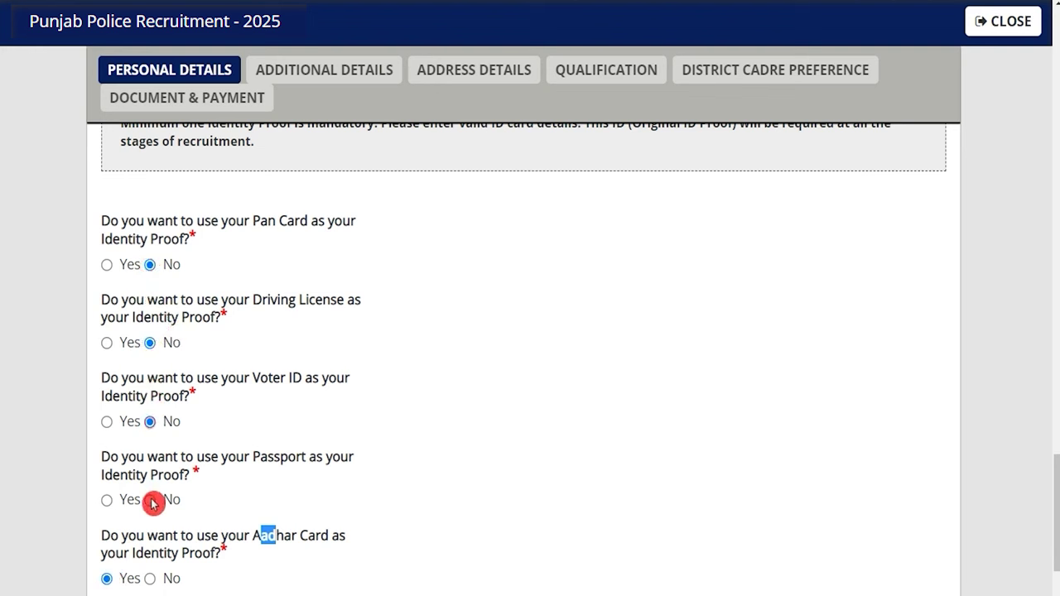
scroll(286, 449, "down", 2)
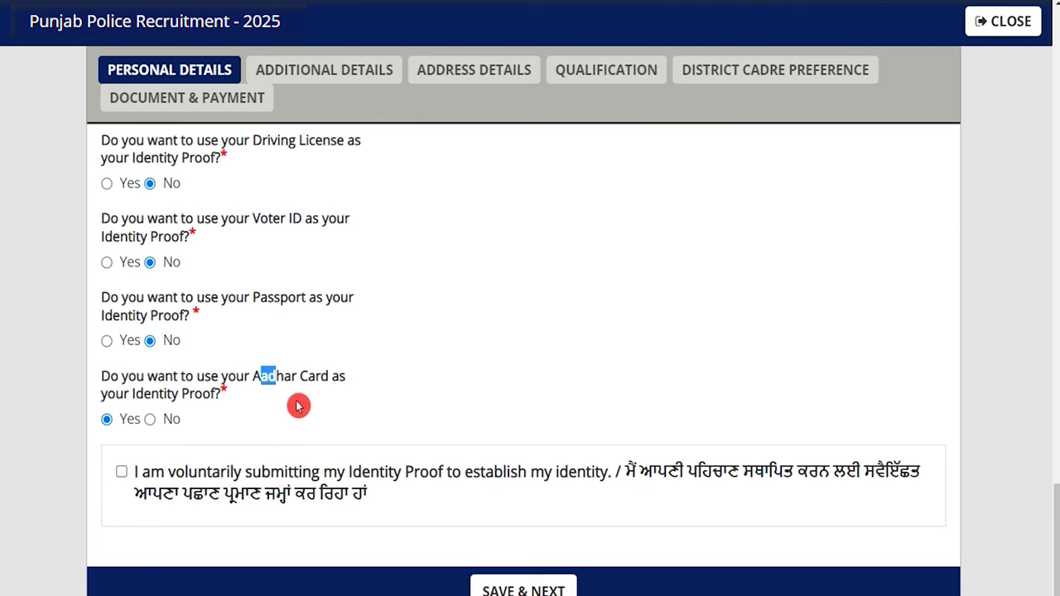
scroll(297, 406, "down", 1)
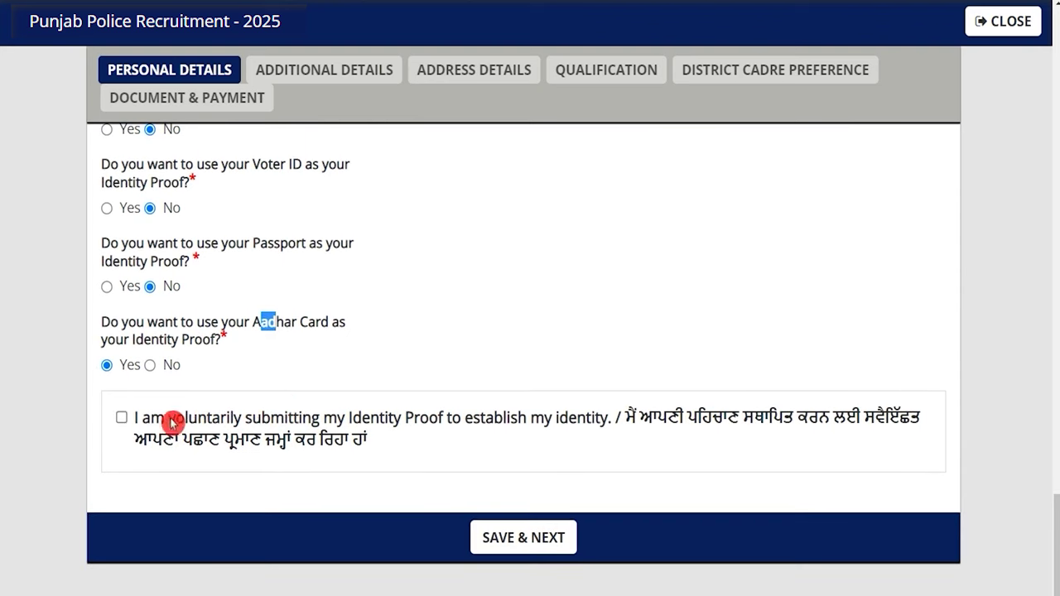
left_click(122, 419)
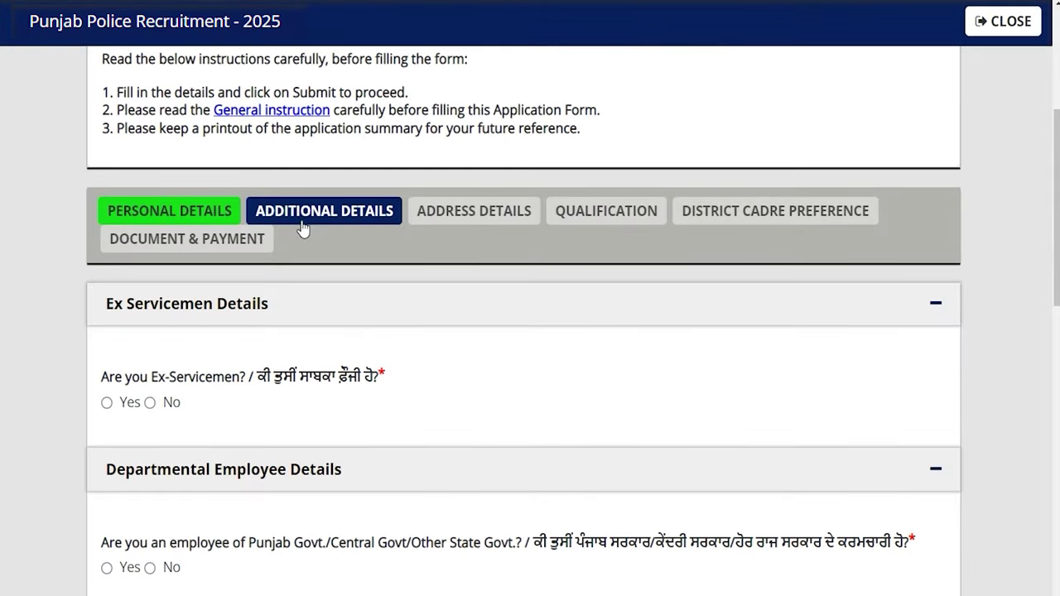
Answer No to the Ex-Servicemen question
scroll(209, 361, "down", 1)
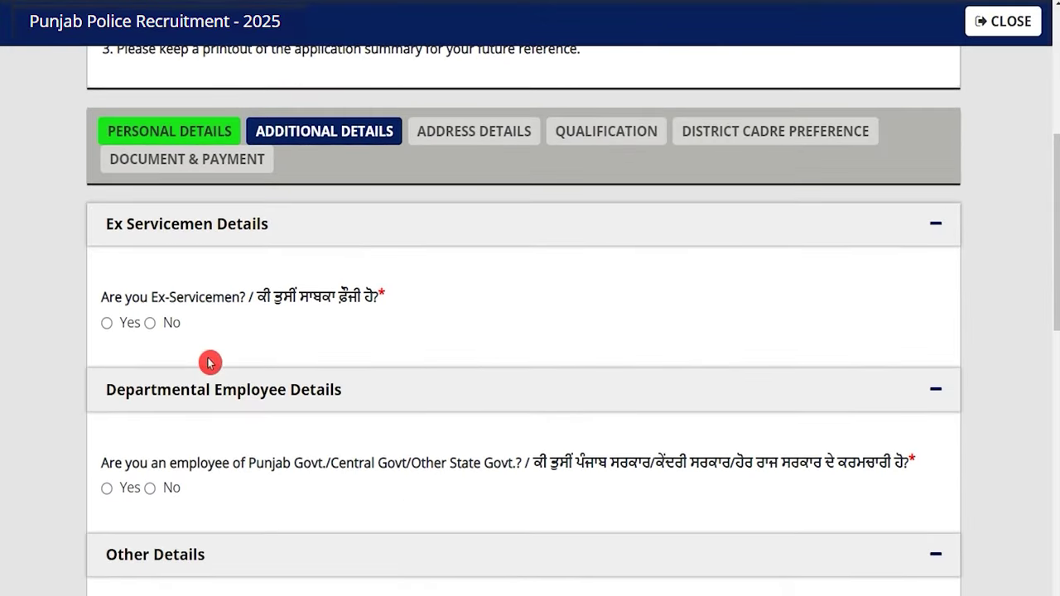
left_click_drag(131, 299, 214, 298)
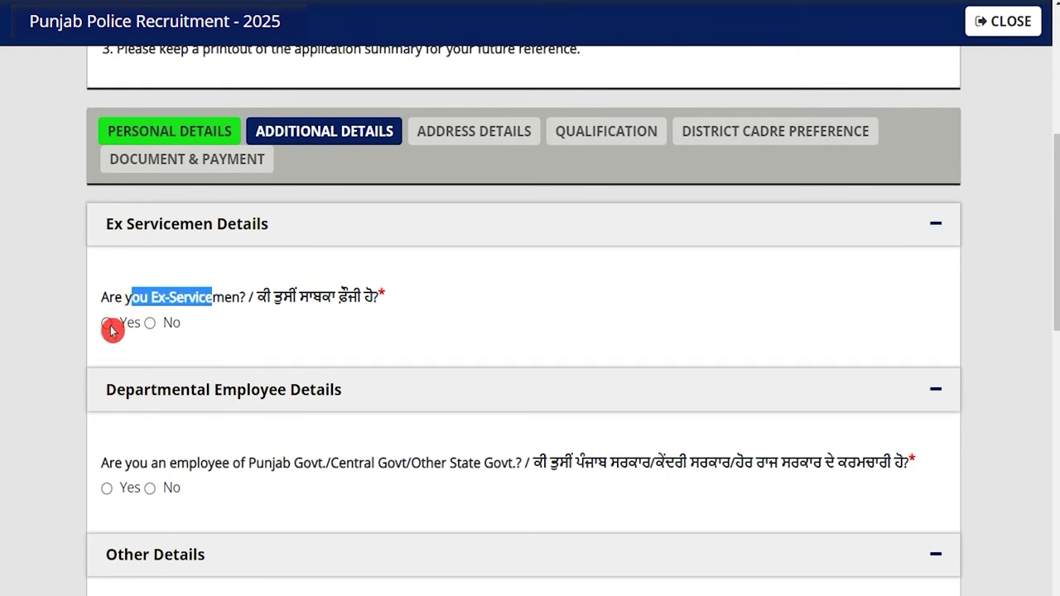
left_click(108, 323)
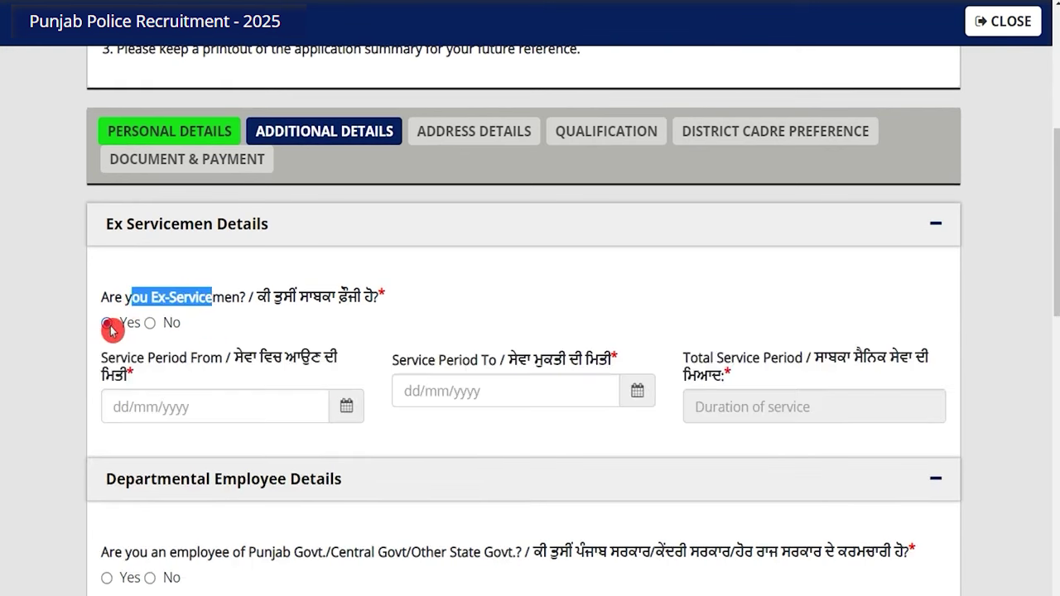
left_click(166, 408)
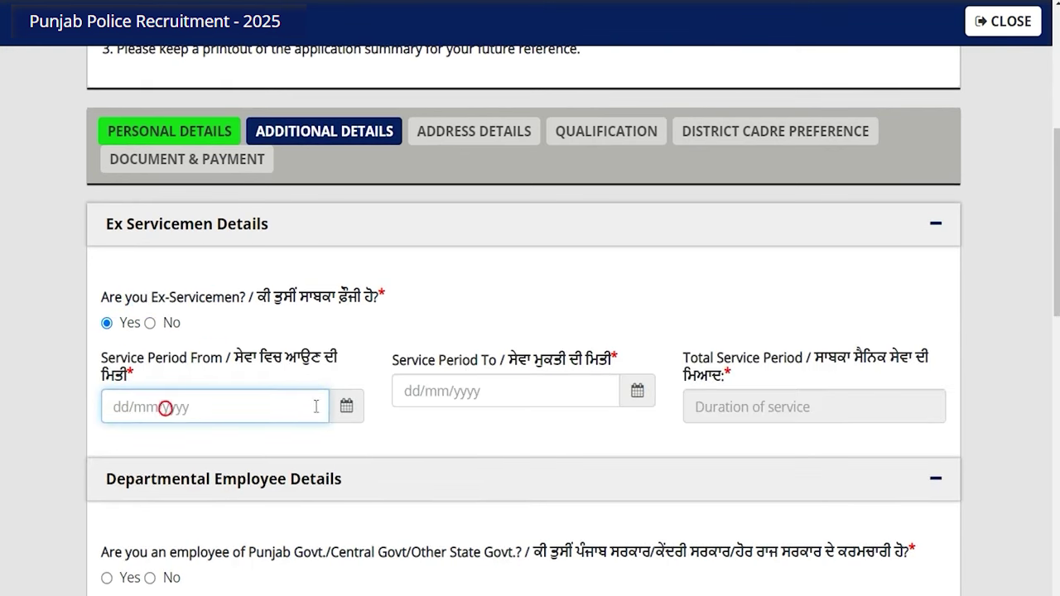
left_click(346, 409)
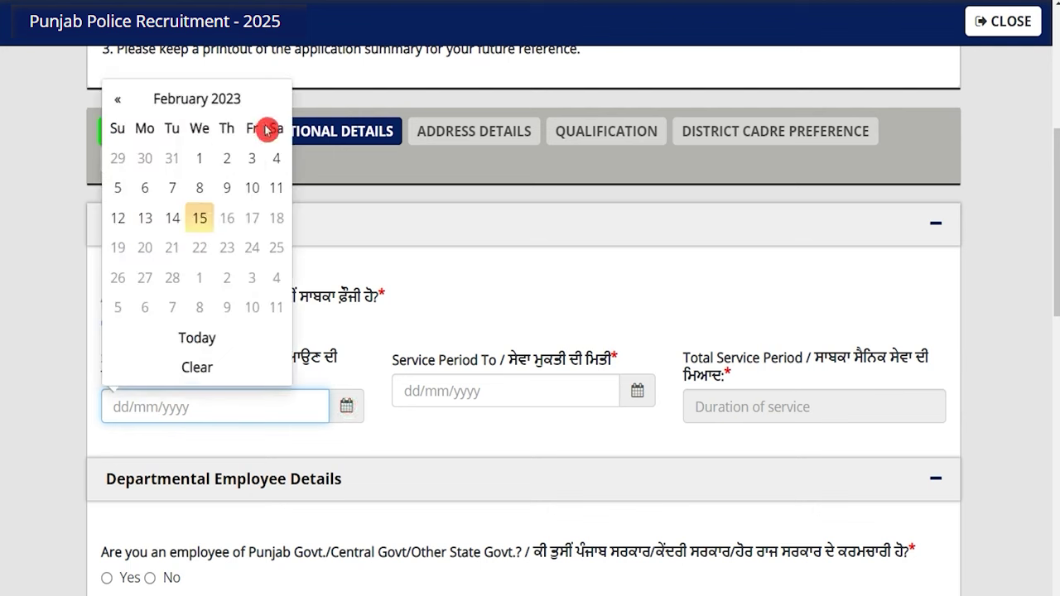
left_click(470, 428)
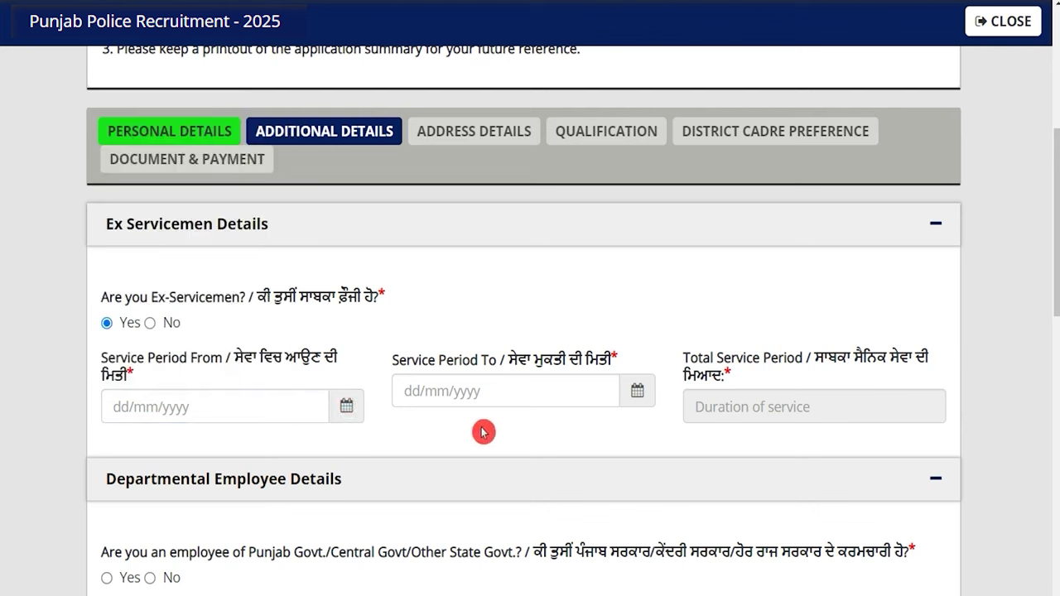
left_click(154, 325)
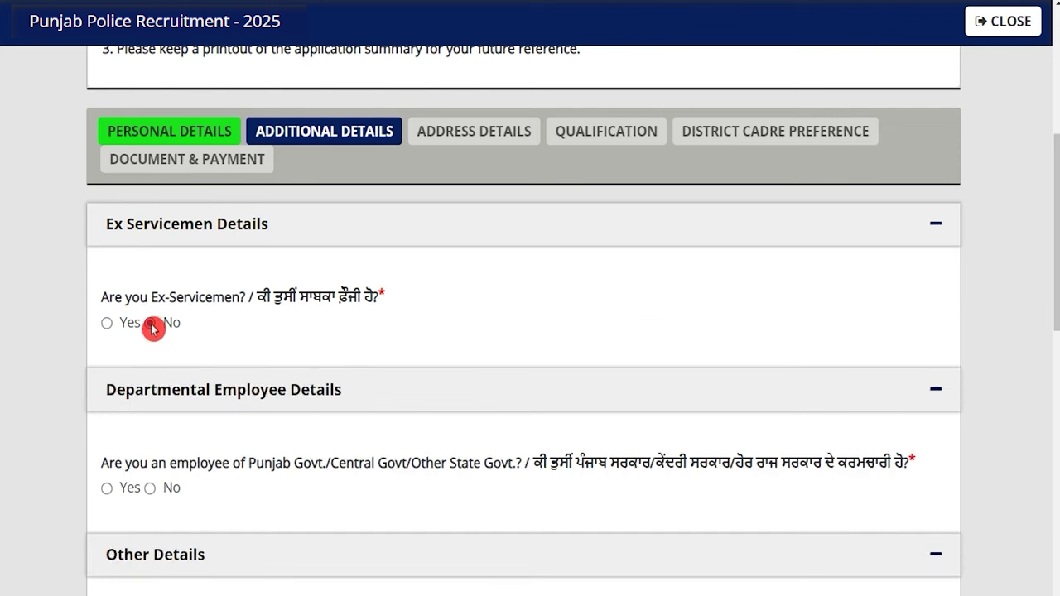
Answer No to the Punjab/Central/State Govt. employee question
scroll(151, 328, "down", 2)
left_click(151, 329)
left_click_drag(237, 304, 458, 312)
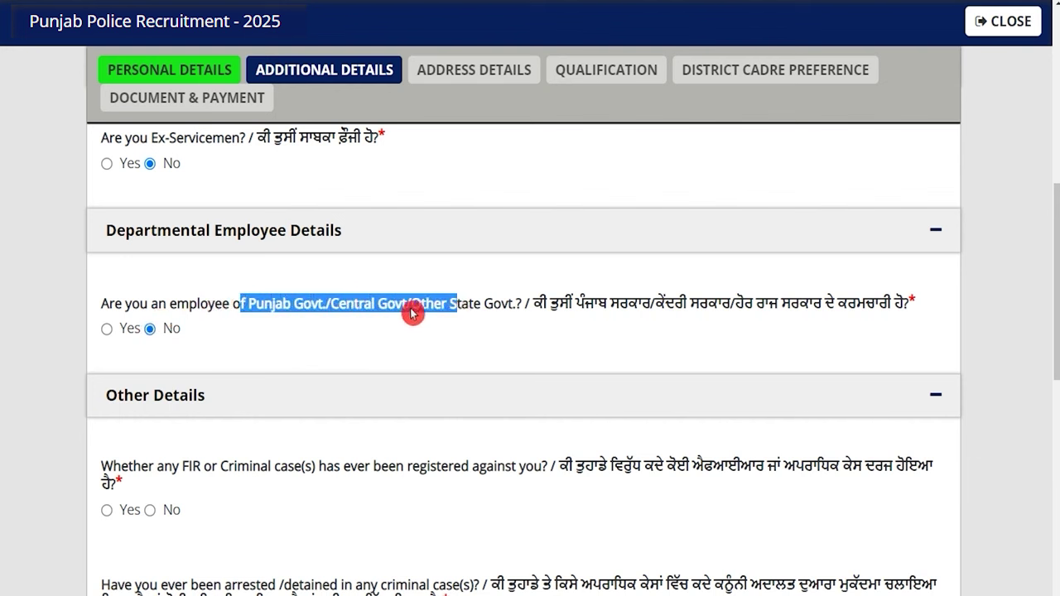
left_click(106, 330)
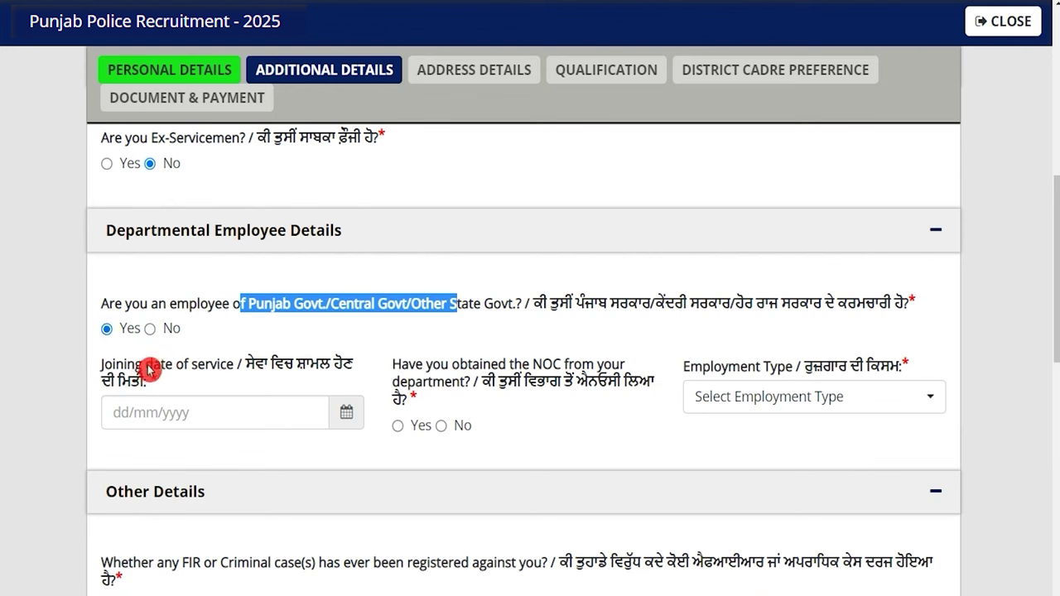
left_click(345, 414)
left_click(333, 336)
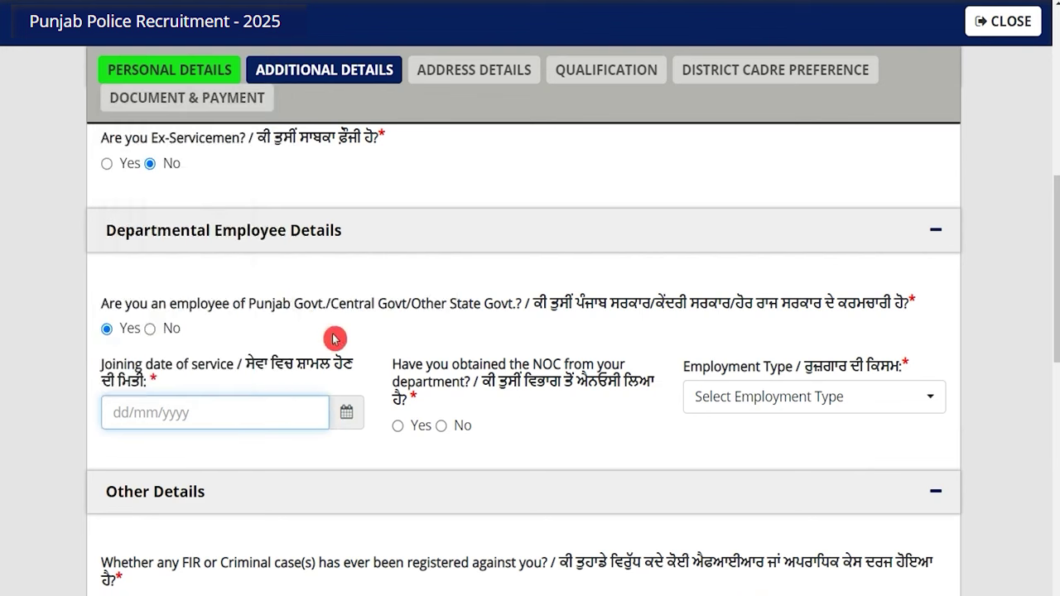
left_click(151, 329)
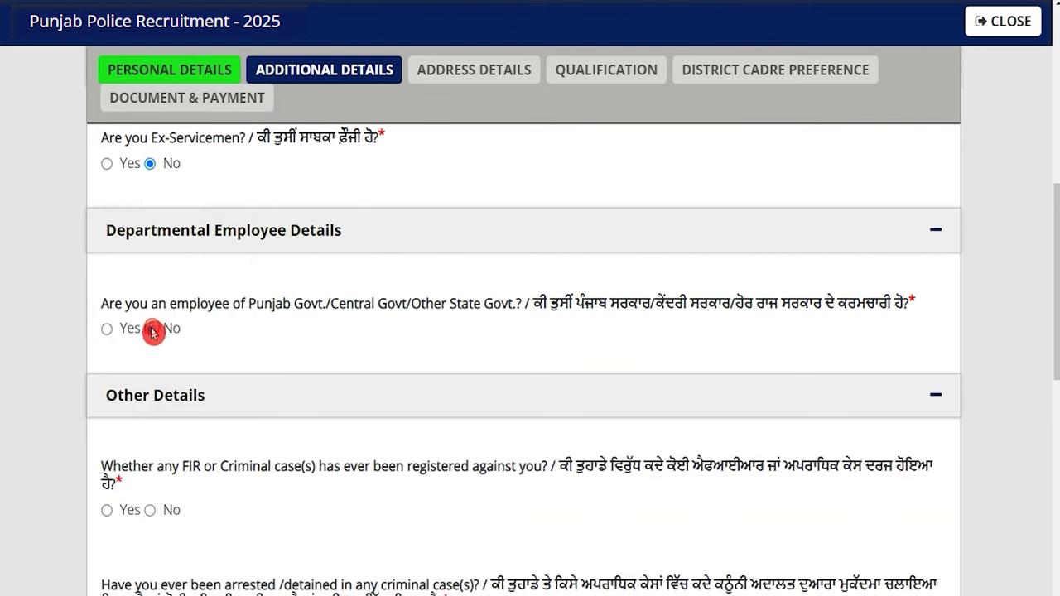
Answer No to the FIR and arrest questions
scroll(162, 382, "down", 2)
left_click(161, 379)
scroll(161, 381, "down", 1)
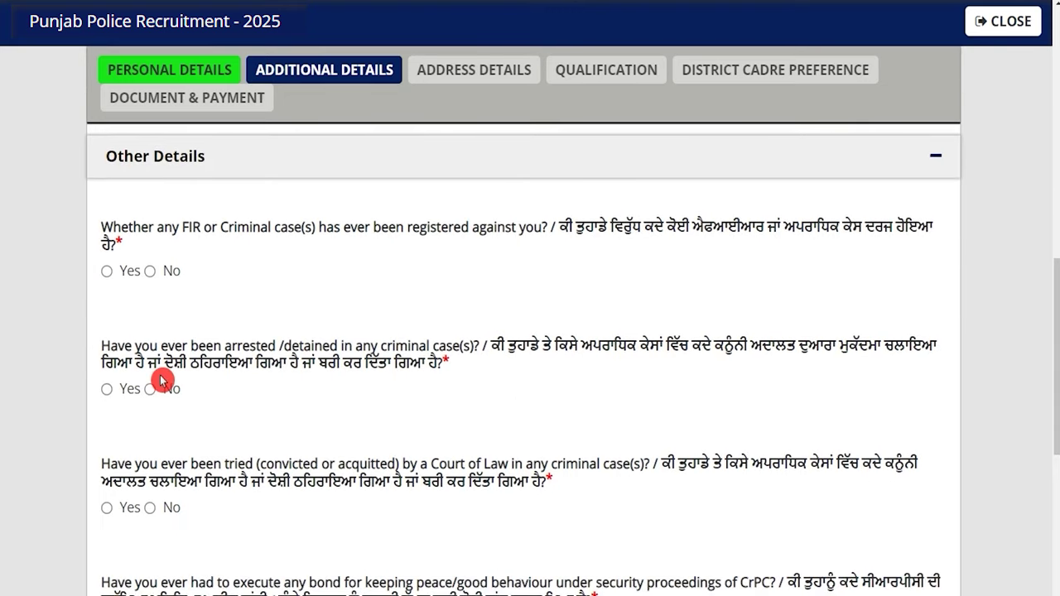
left_click(150, 271)
left_click(150, 389)
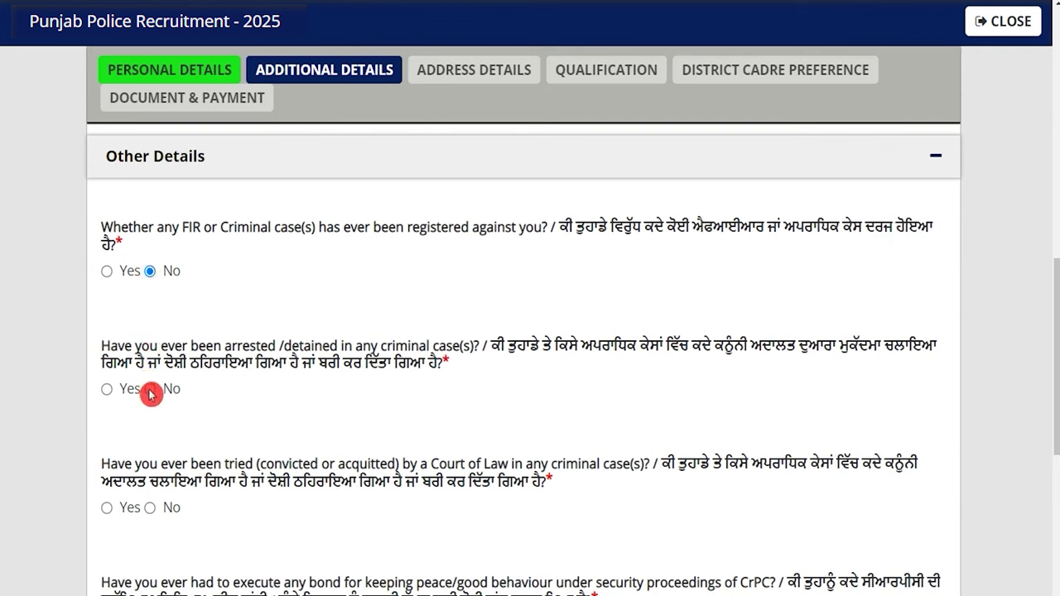
Answer No to the court trial, UMC, criminal proceedings and departmental enquiry questions, then save
scroll(148, 356, "down", 2)
left_click(151, 468)
scroll(154, 462, "down", 4)
left_click(150, 266)
left_click(150, 384)
left_click(150, 487)
scroll(324, 525, "down", 1)
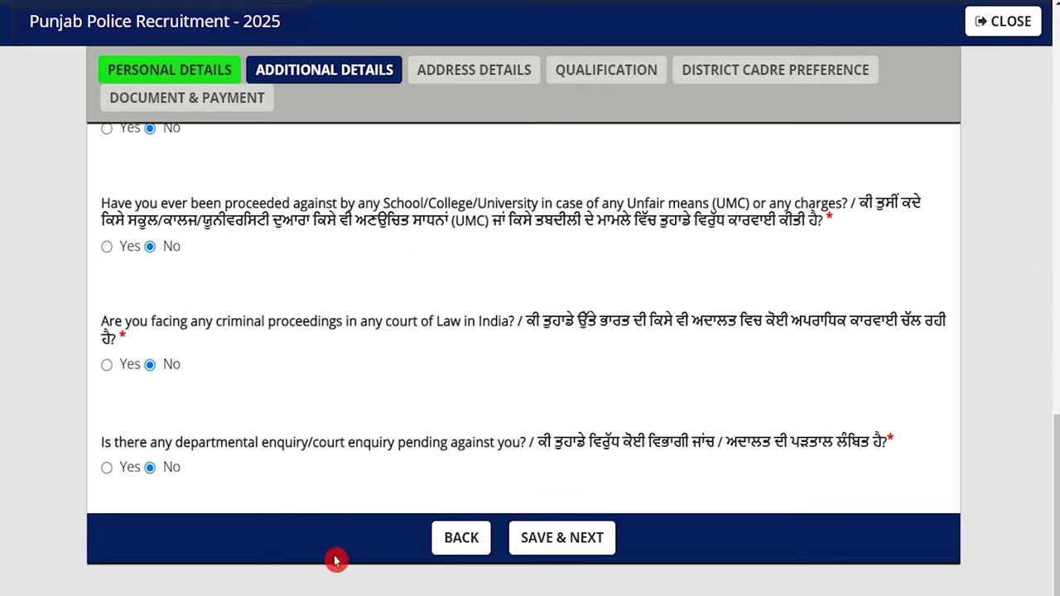
left_click(568, 540)
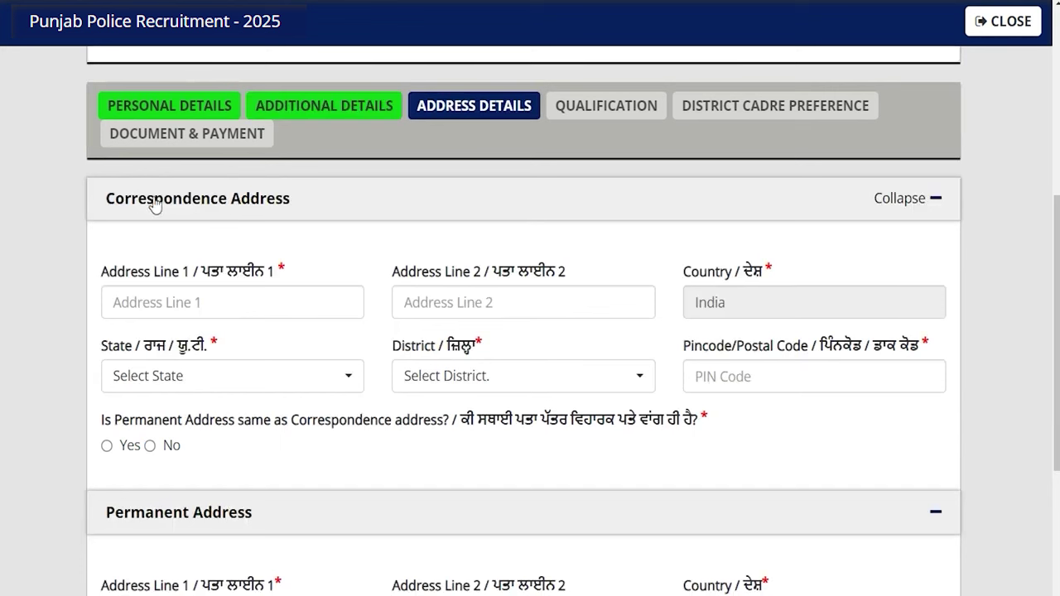
Enter 'H. No' in the first correspondence address line
left_click(197, 304)
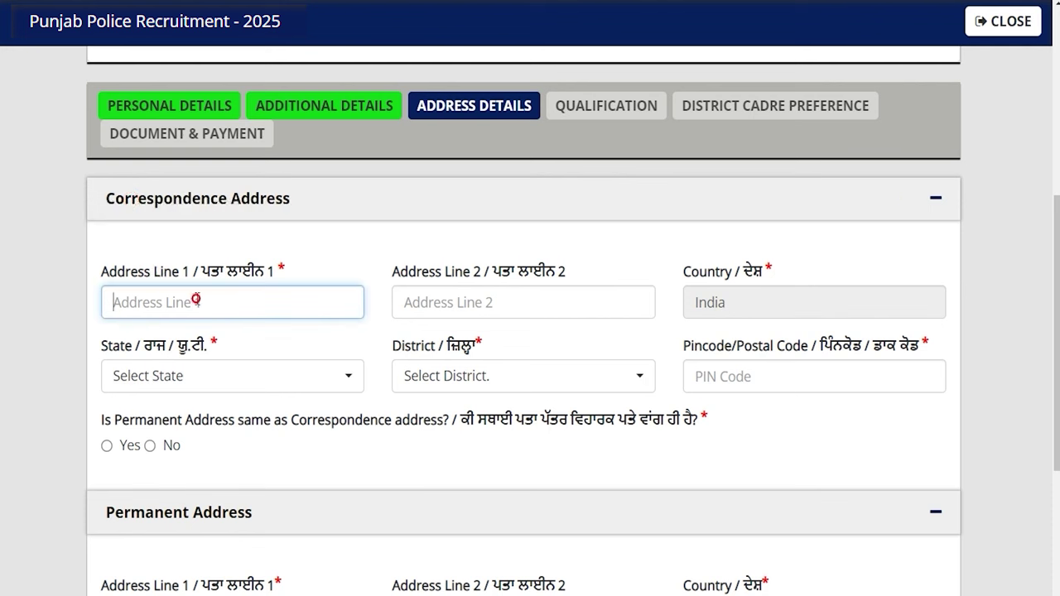
type("H. No.")
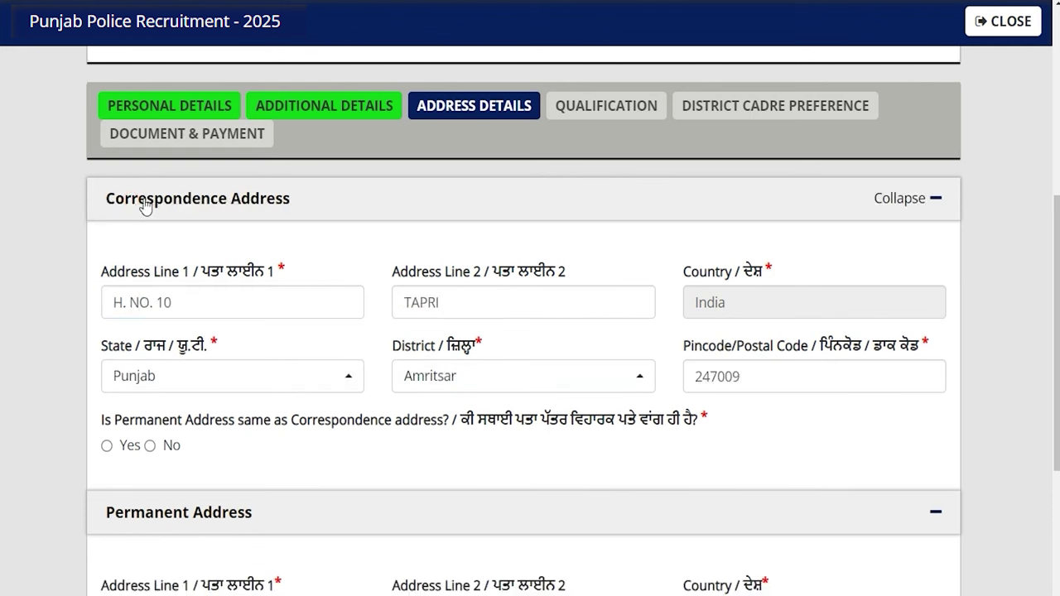
left_click_drag(143, 201, 320, 273)
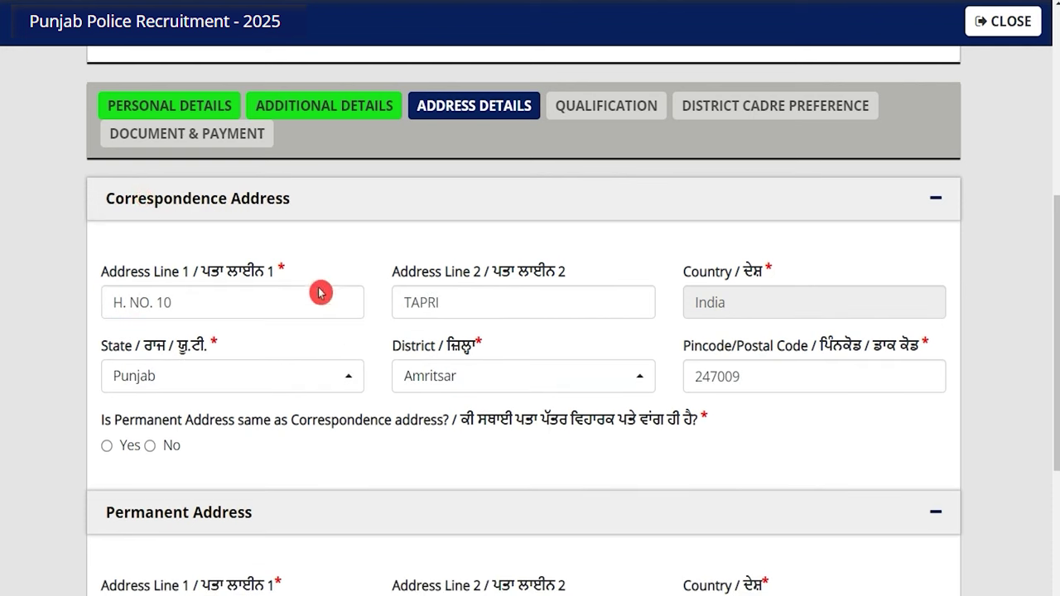
scroll(208, 461, "down", 1)
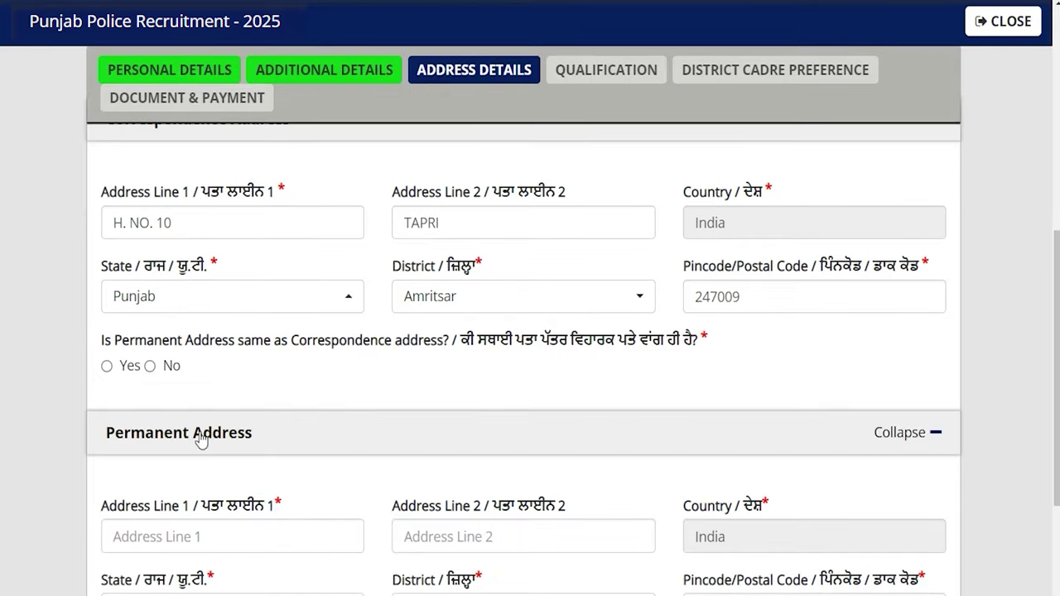
scroll(200, 440, "up", 1)
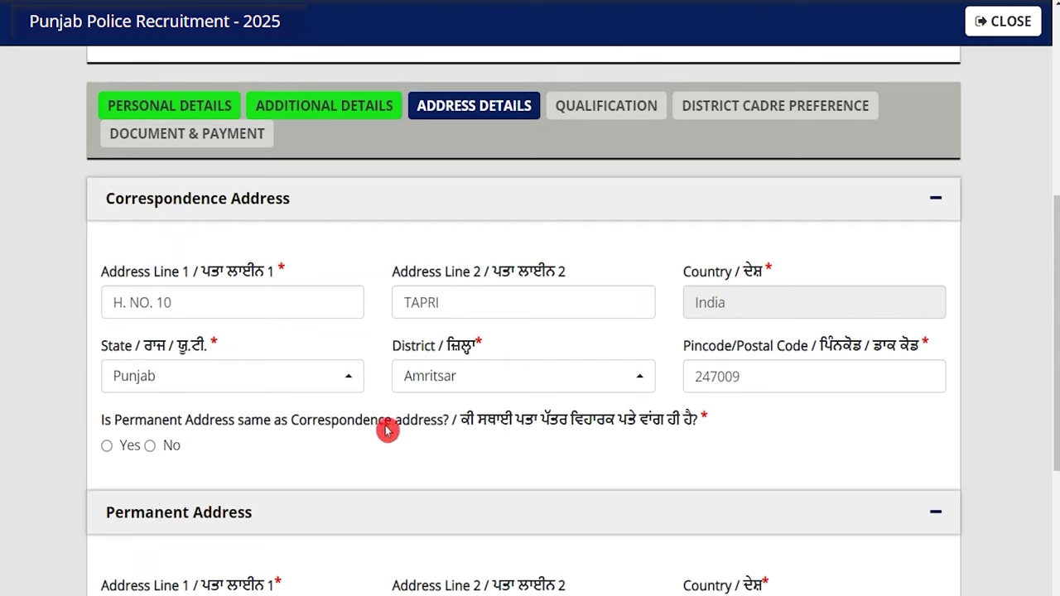
Mark the permanent address as same as correspondence and save the address details
left_click(107, 446)
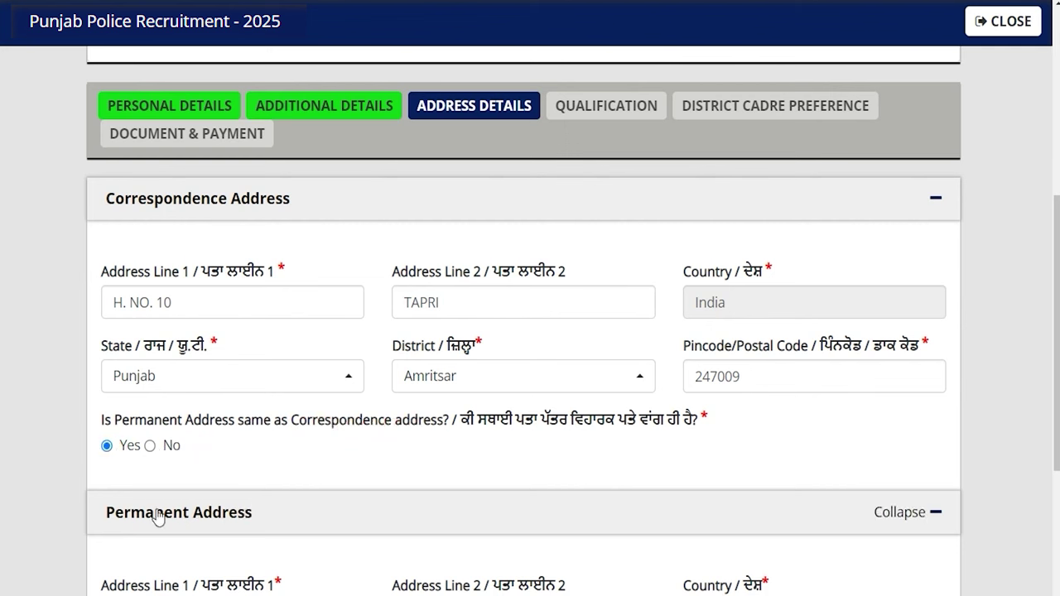
left_click(213, 240)
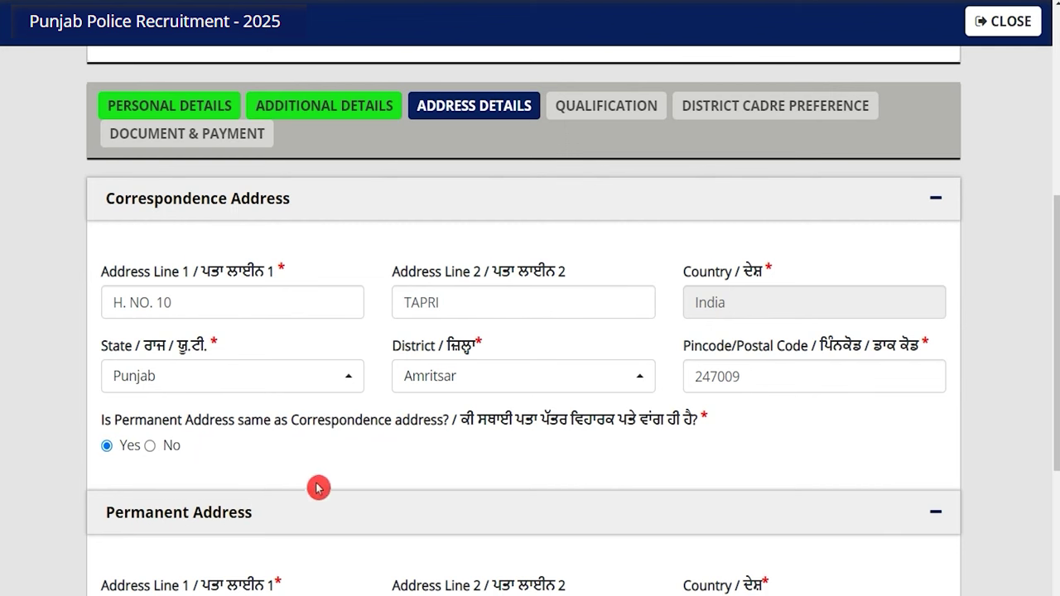
scroll(331, 488, "down", 4)
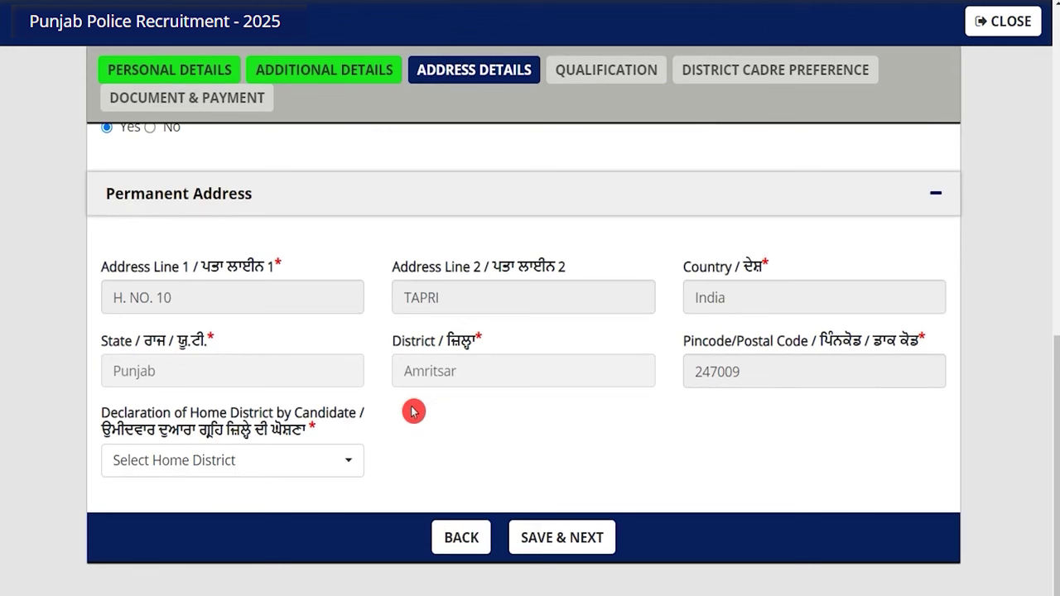
left_click(332, 469)
left_click(331, 469)
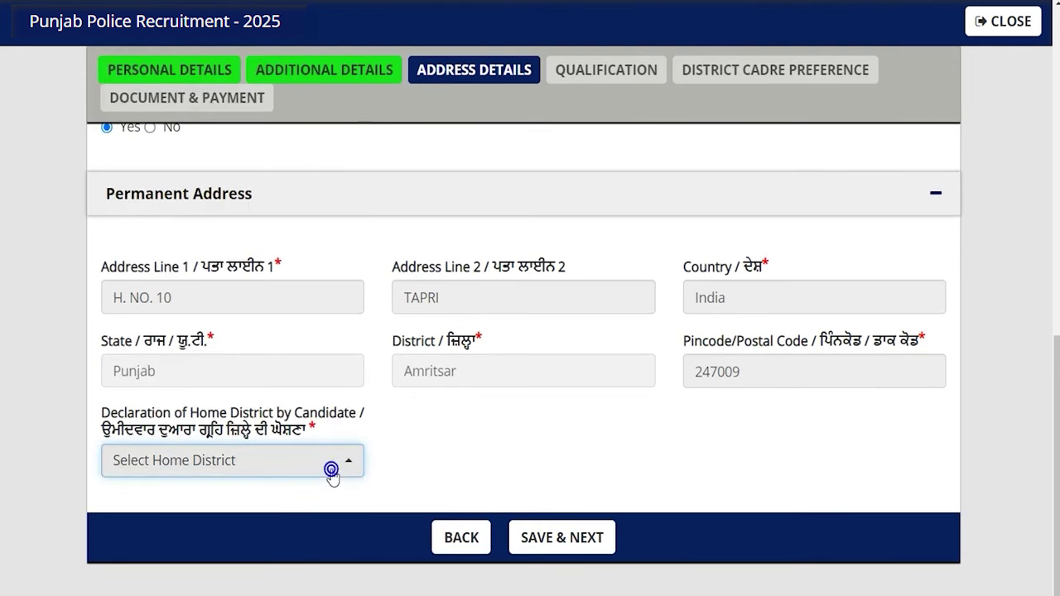
left_click(543, 540)
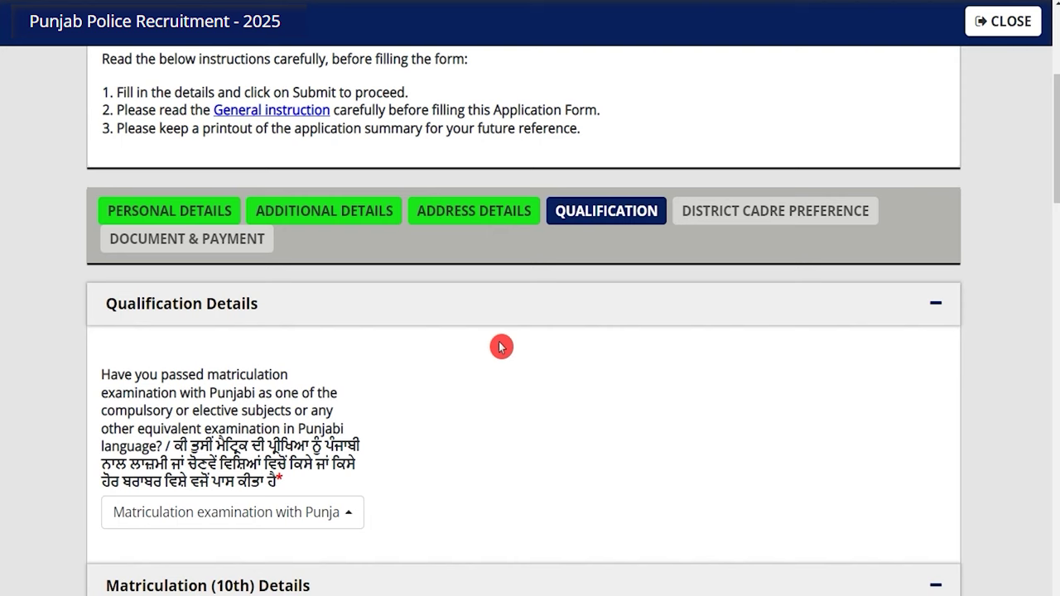
Answer Yes to Punjabi in matriculation, with Compulsory Subject in Matriculation as course type
scroll(501, 346, "down", 1)
left_click_drag(101, 295, 169, 295)
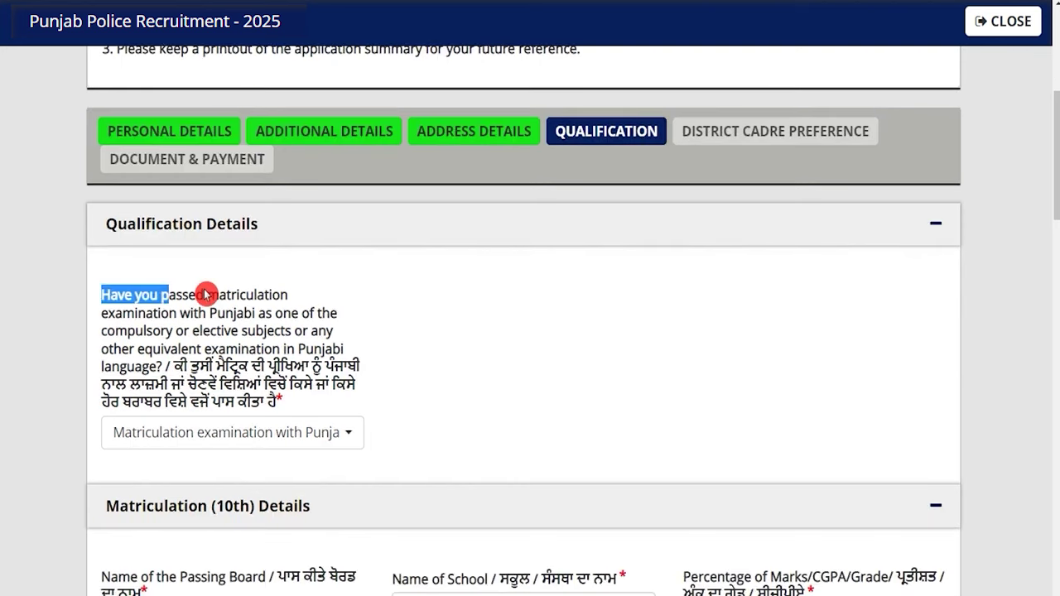
left_click_drag(189, 294, 230, 315)
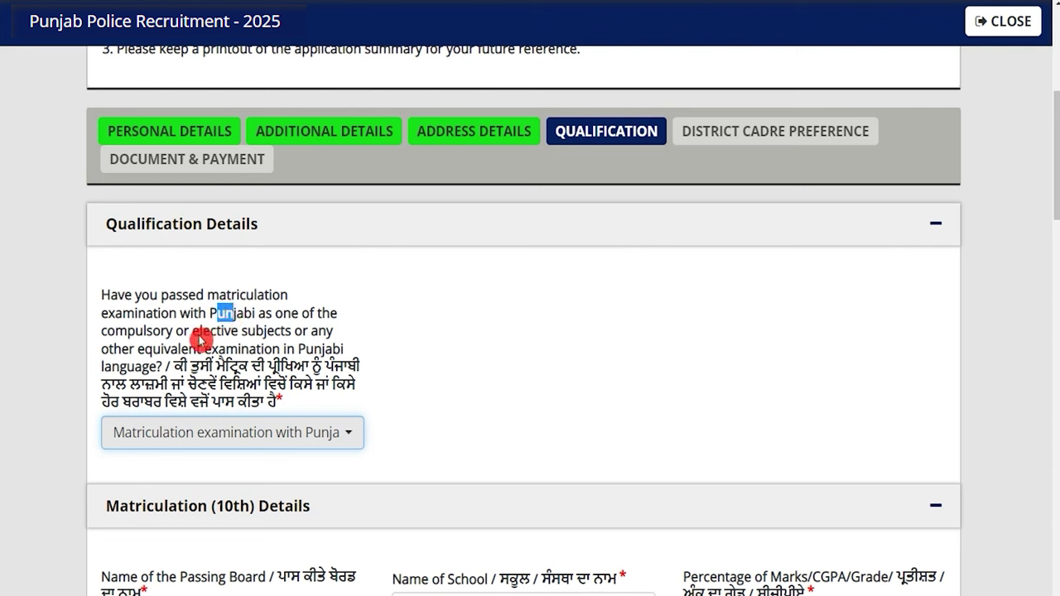
left_click_drag(162, 350, 263, 351)
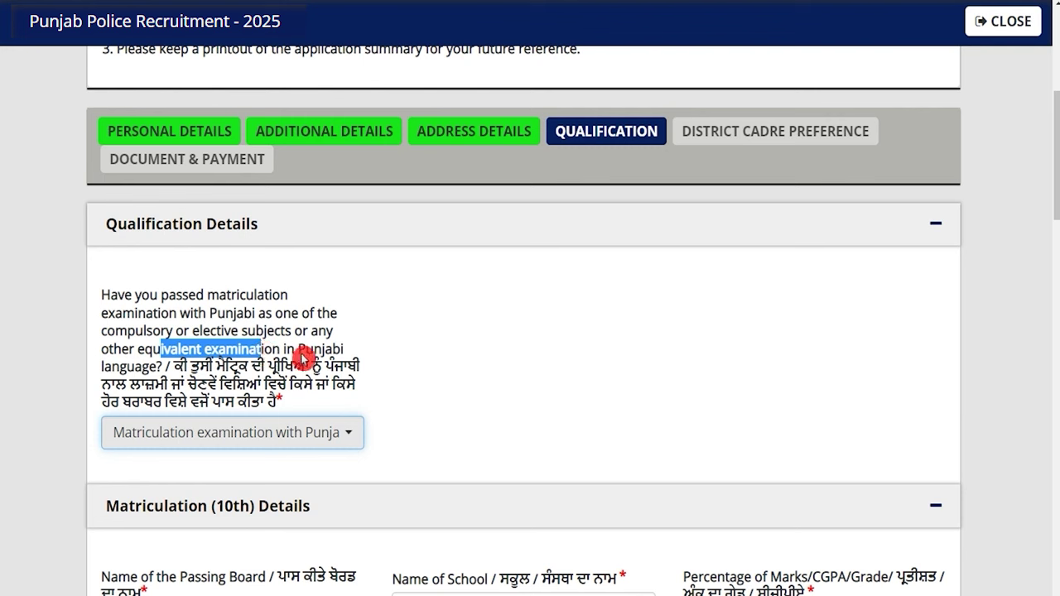
left_click(278, 440)
left_click(174, 539)
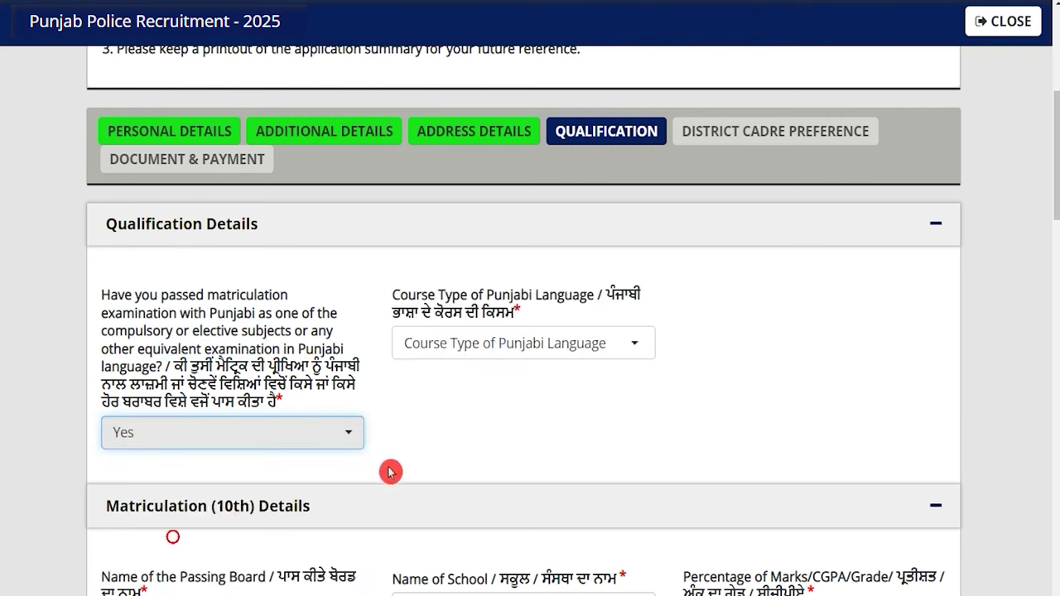
left_click(493, 354)
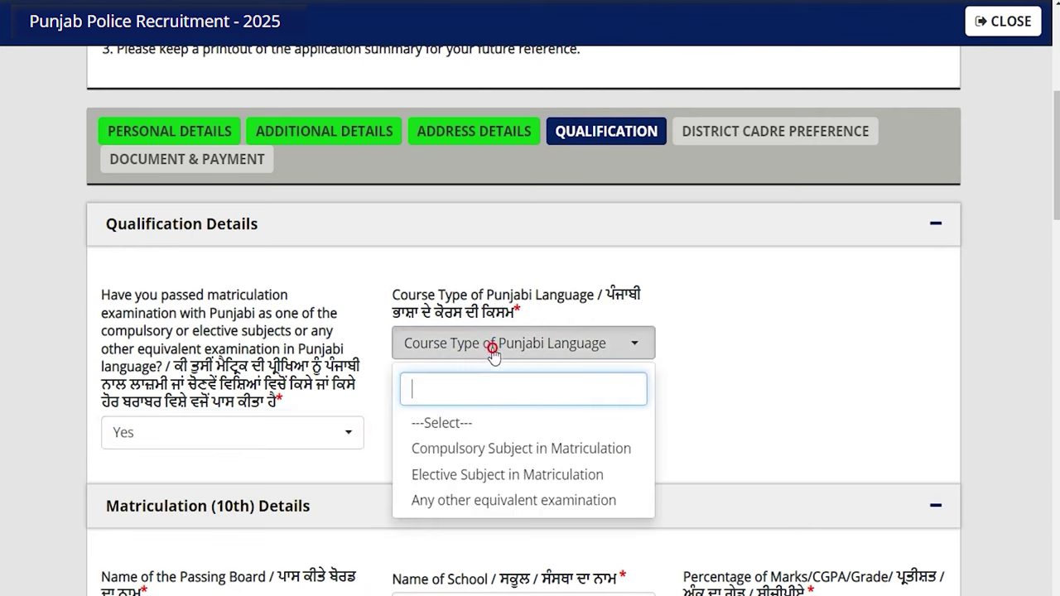
left_click(485, 448)
Enter PB Board as the matriculation board and JIC as school, with marks in Percentage
scroll(486, 449, "down", 3)
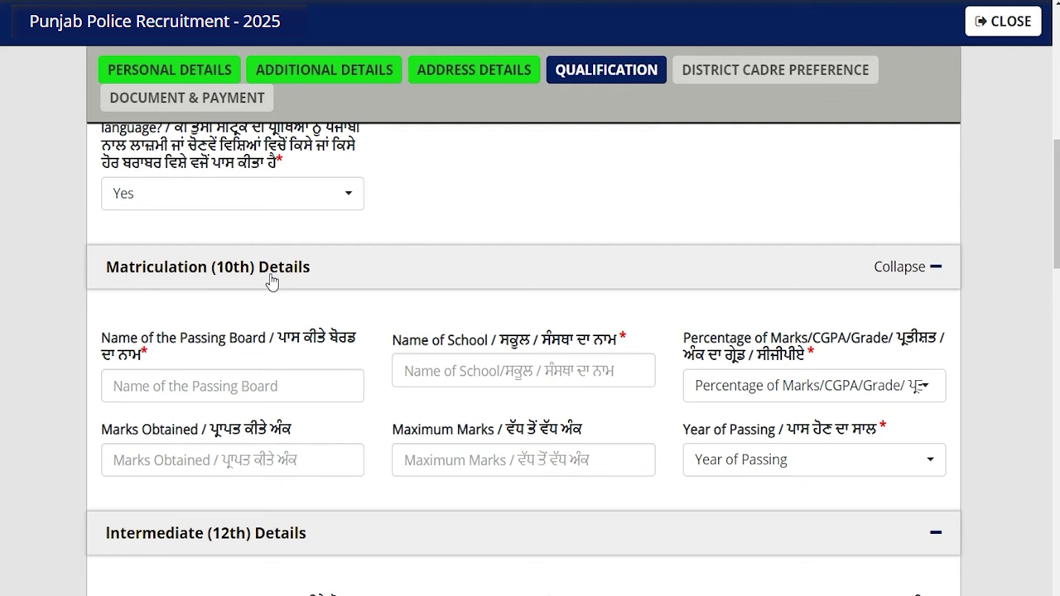
left_click(225, 384)
type("PB")
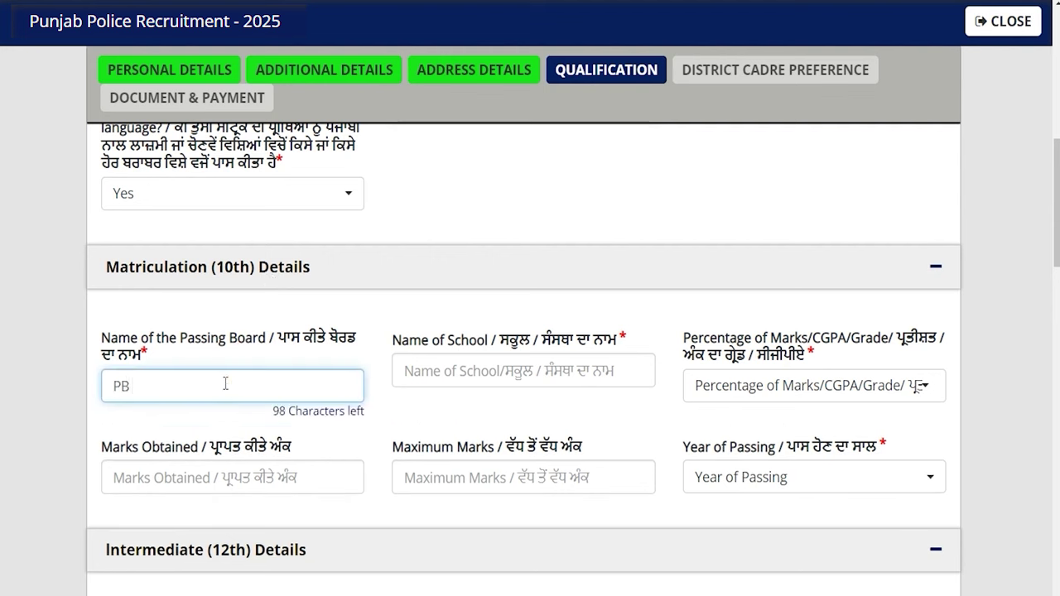
type(" Board")
left_click(484, 375)
type("JIC")
left_click(738, 386)
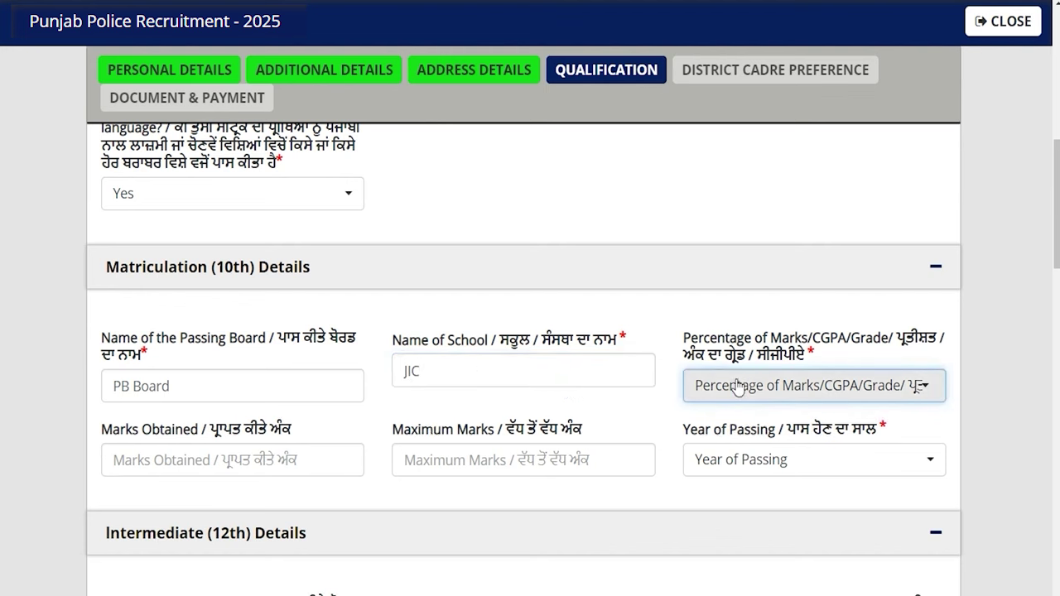
left_click(737, 386)
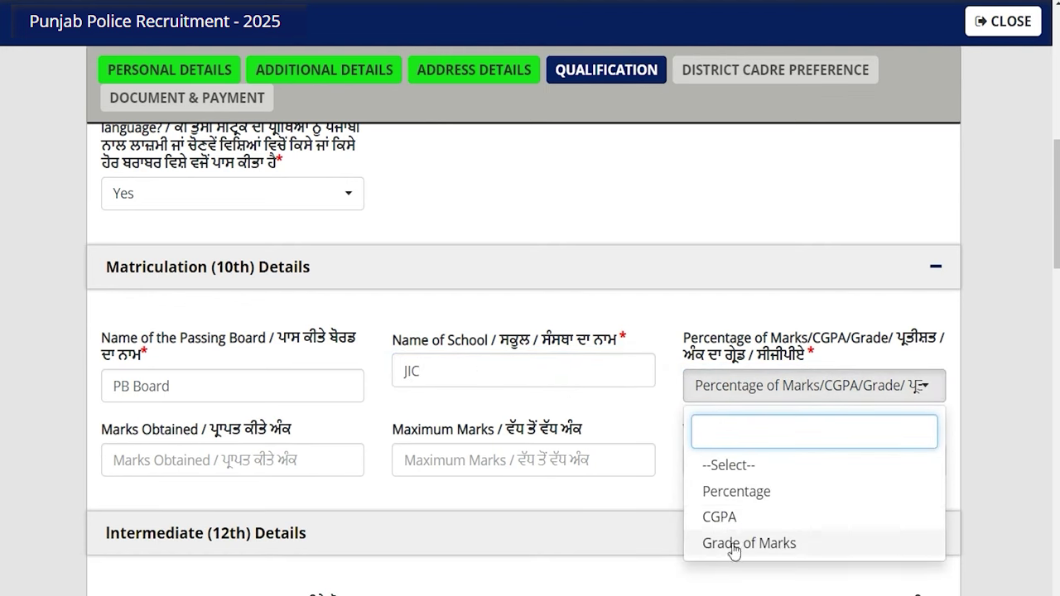
left_click(733, 492)
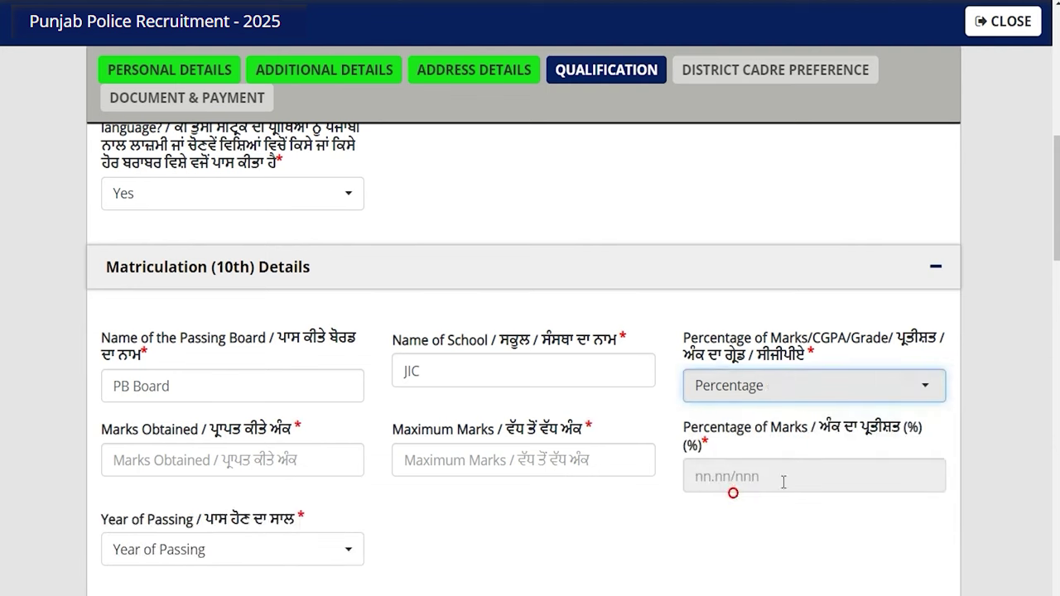
Enter 450 of 600 matriculation marks (75.00%) and passing year 2015
left_click(253, 461)
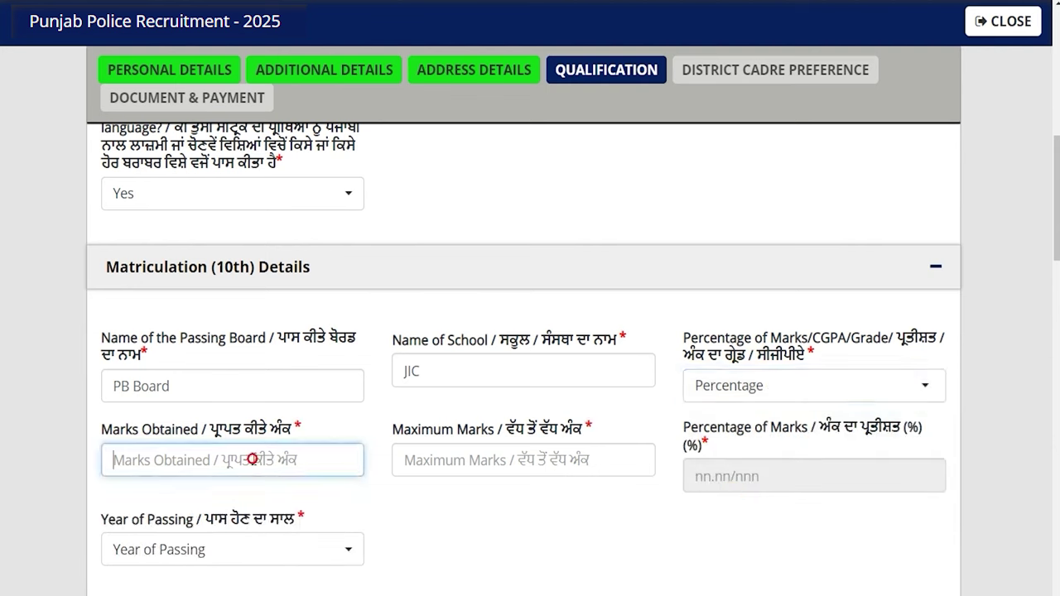
type("450")
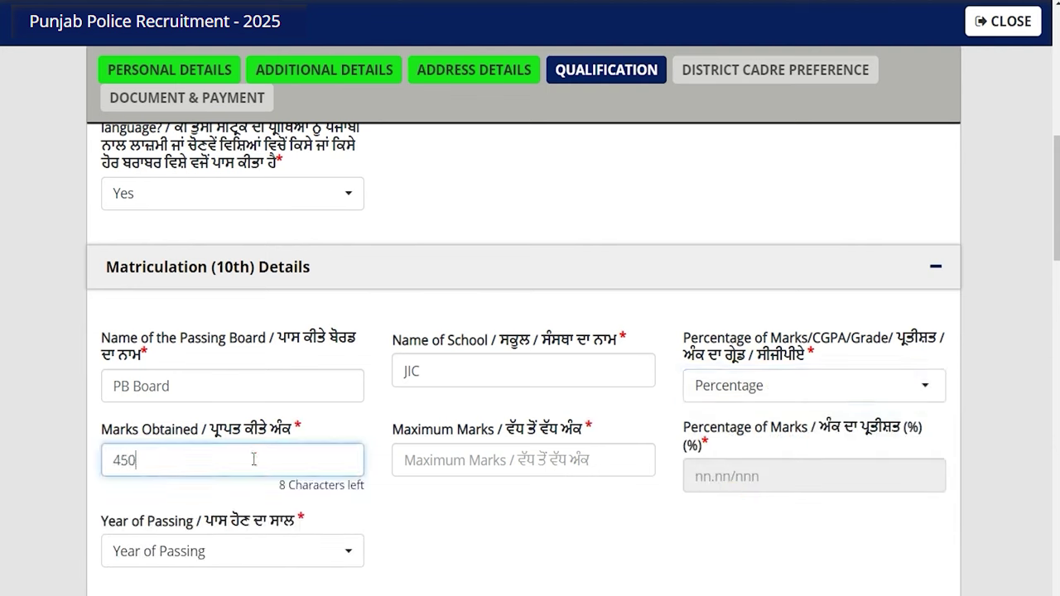
left_click(458, 462)
type("600")
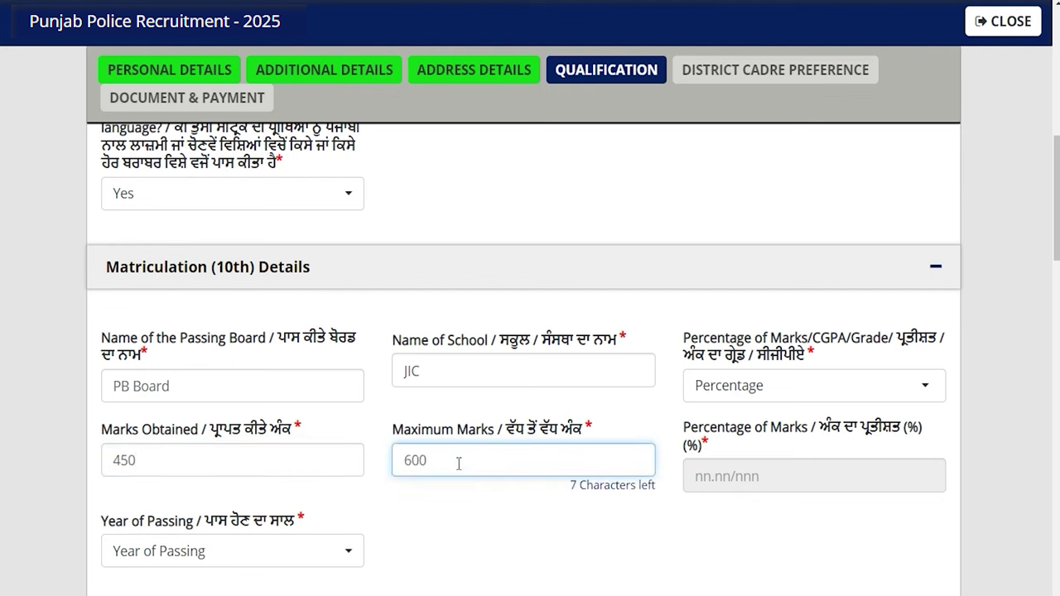
key("Tab")
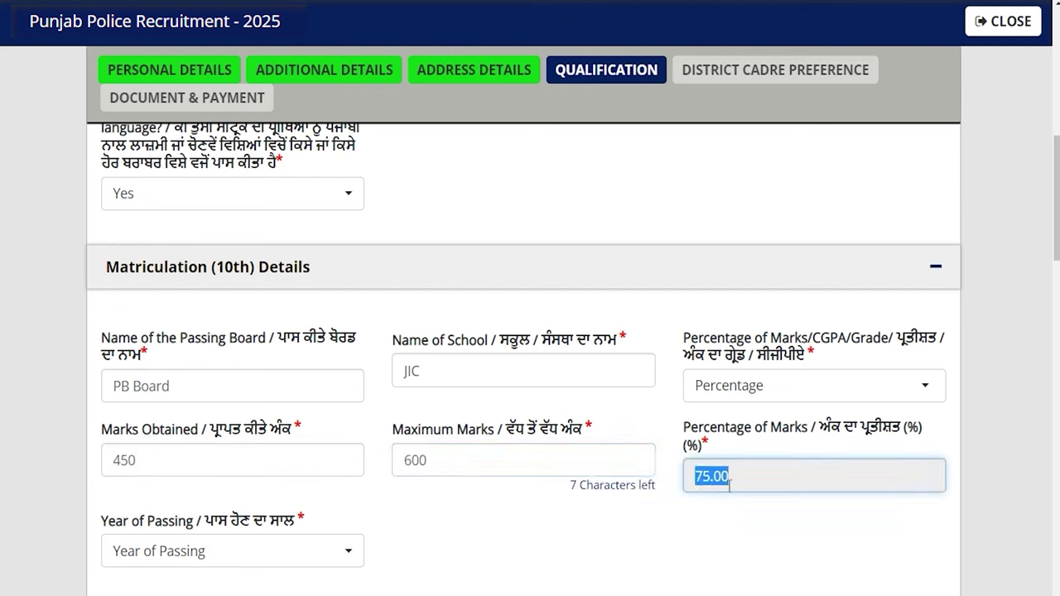
scroll(447, 447, "down", 2)
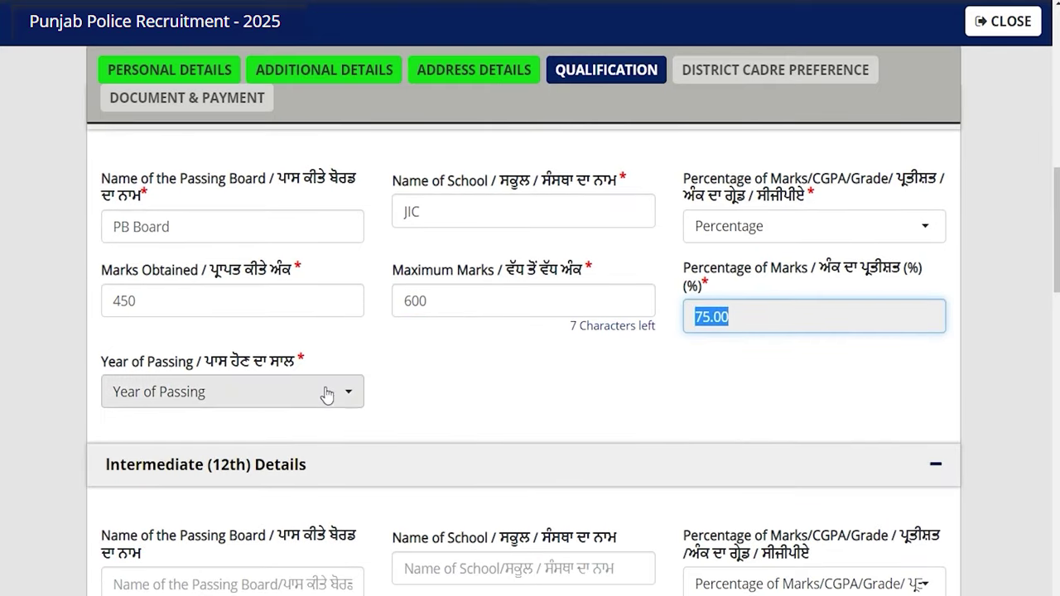
left_click(306, 386)
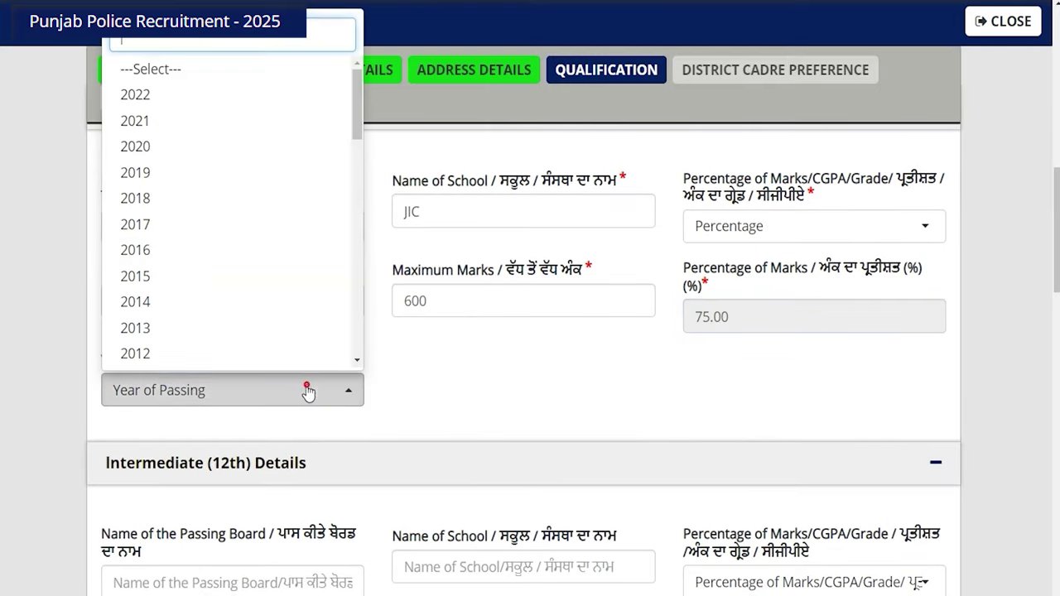
left_click(153, 281)
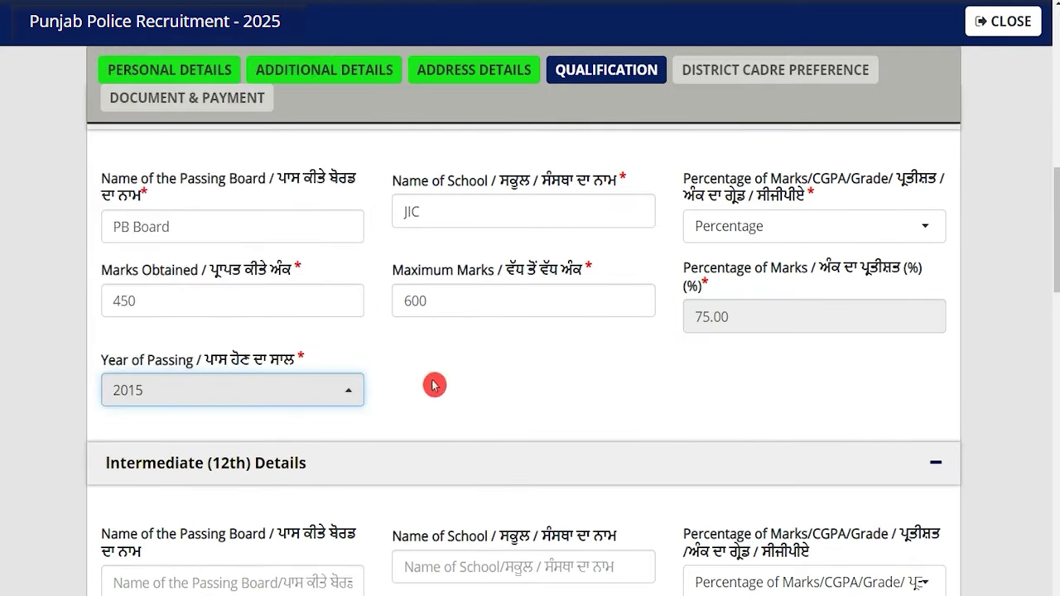
scroll(434, 385, "down", 2)
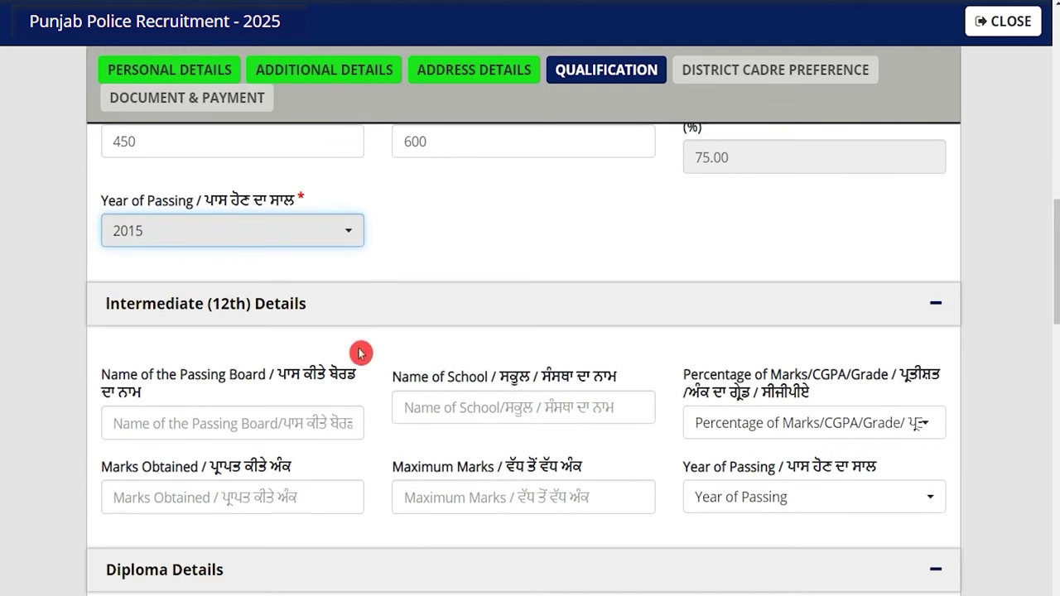
Enter PB Board as the intermediate board and JIC as school, with marks in Percentage
scroll(361, 354, "down", 1)
left_click(222, 343)
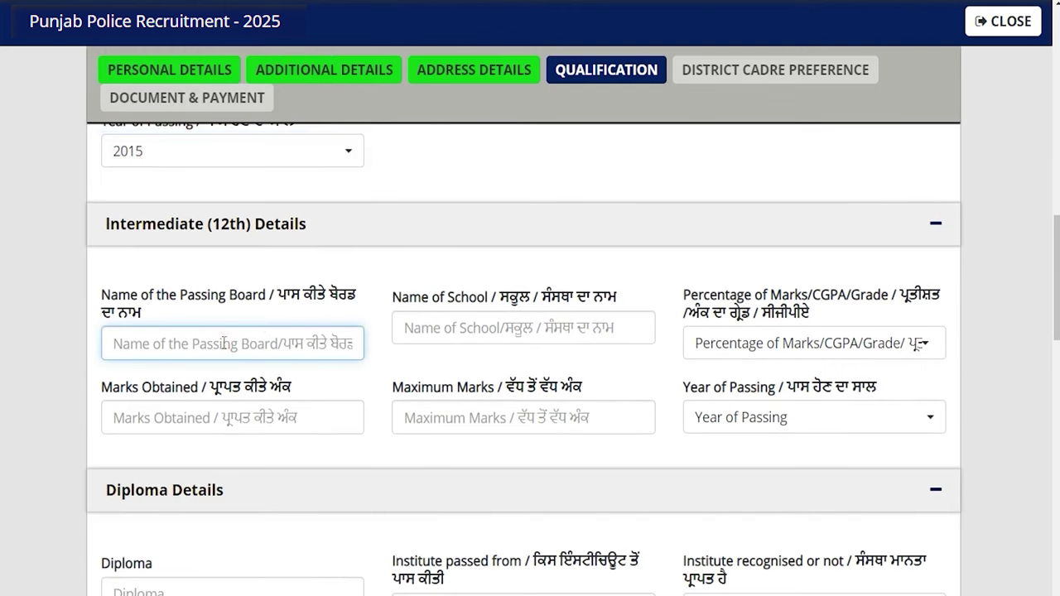
type("PB Board")
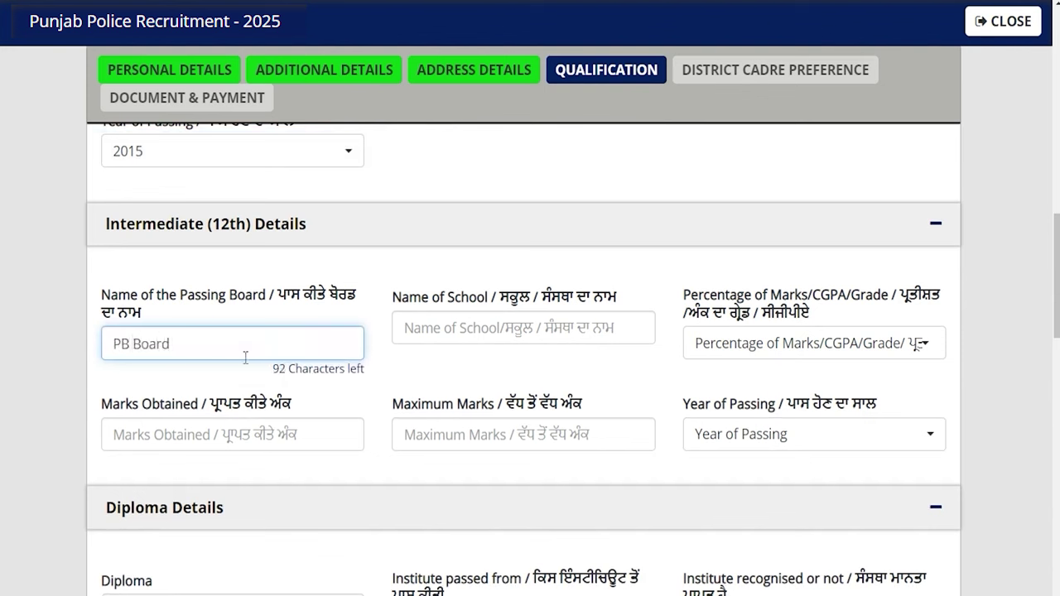
left_click(406, 327)
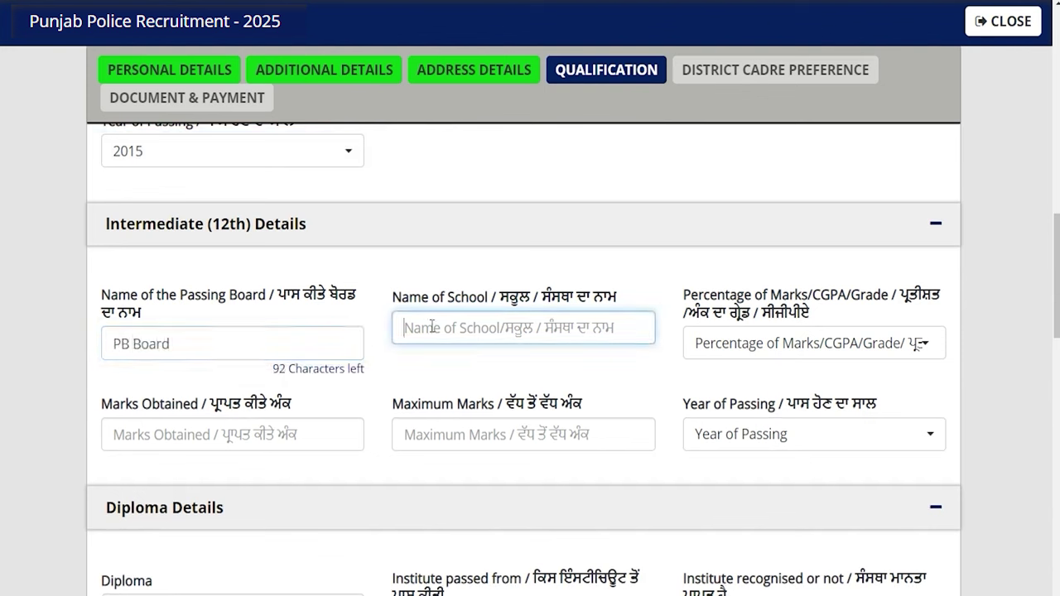
type("JIC")
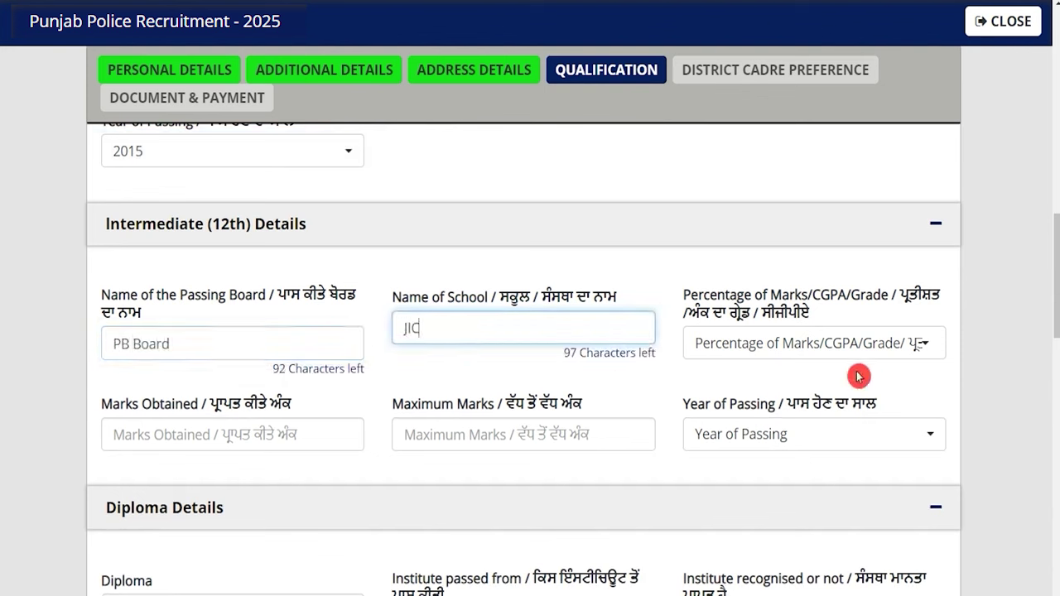
left_click(814, 347)
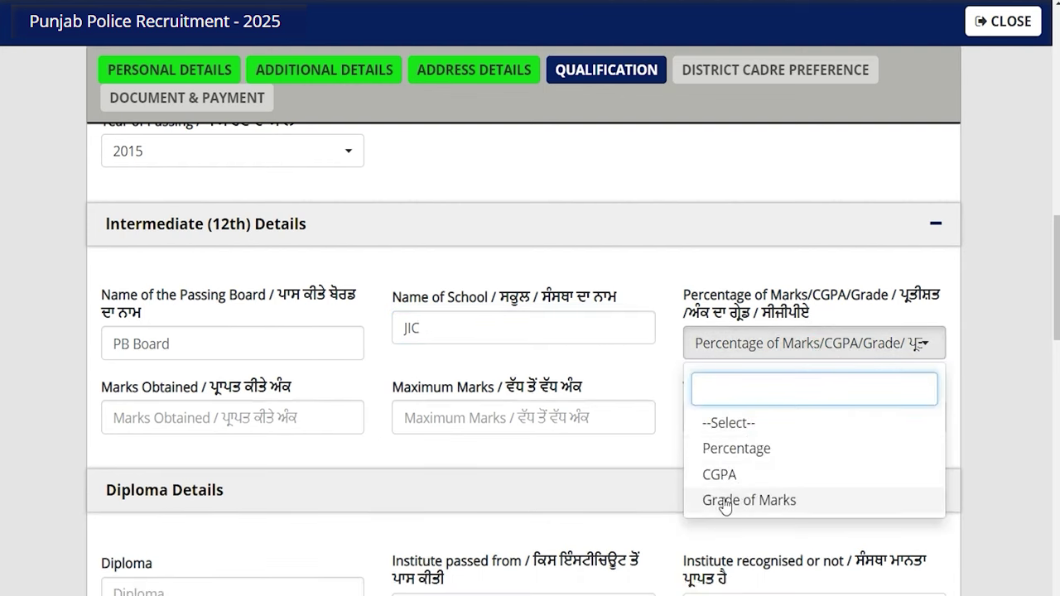
left_click(740, 452)
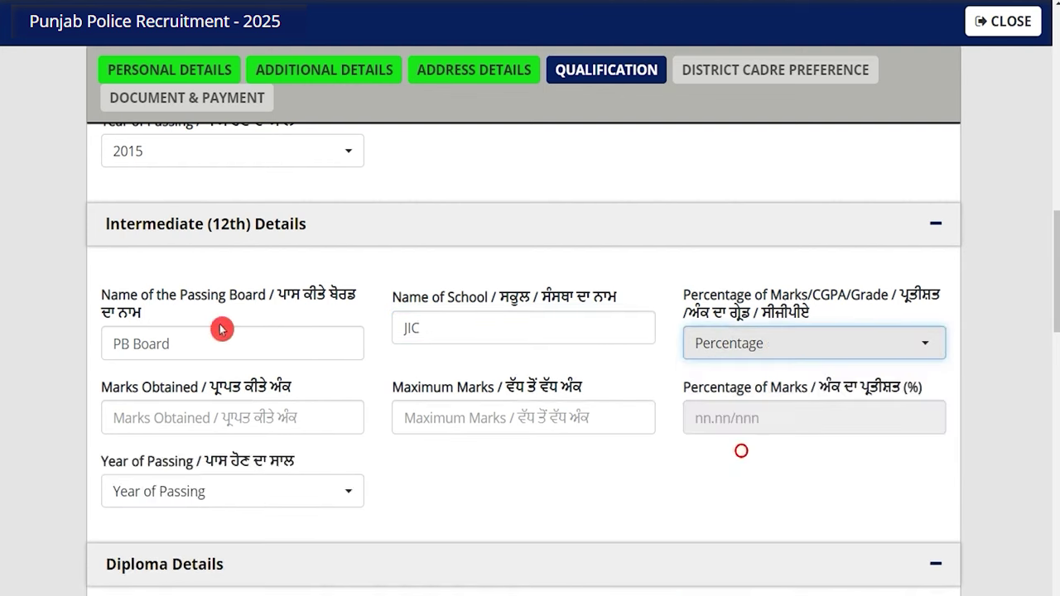
Enter 450 of 600 intermediate marks (75.00%) and passing year 2017
left_click(190, 416)
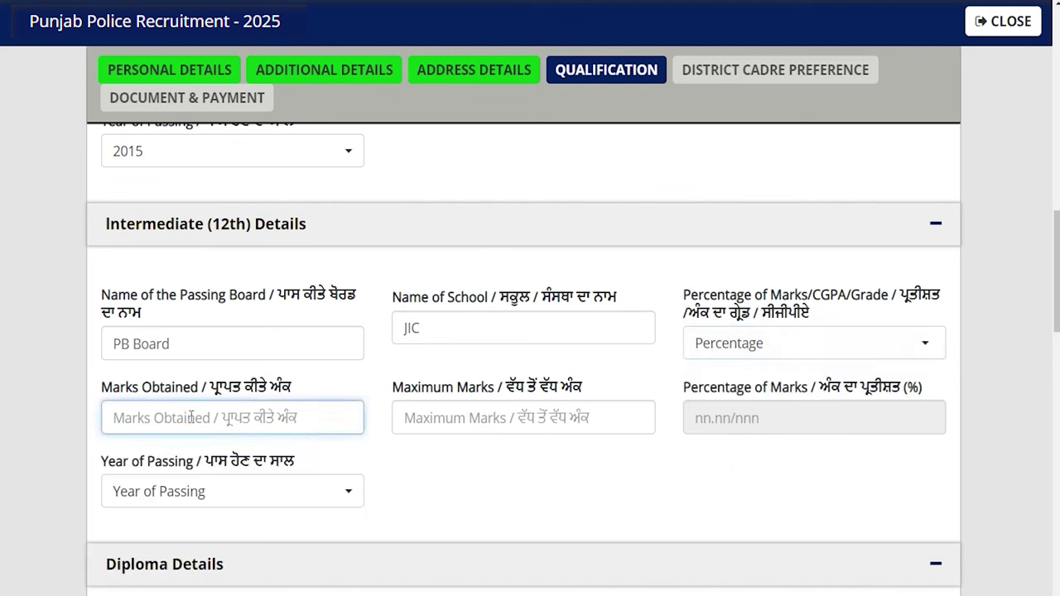
type("450")
key("Tab")
type("600")
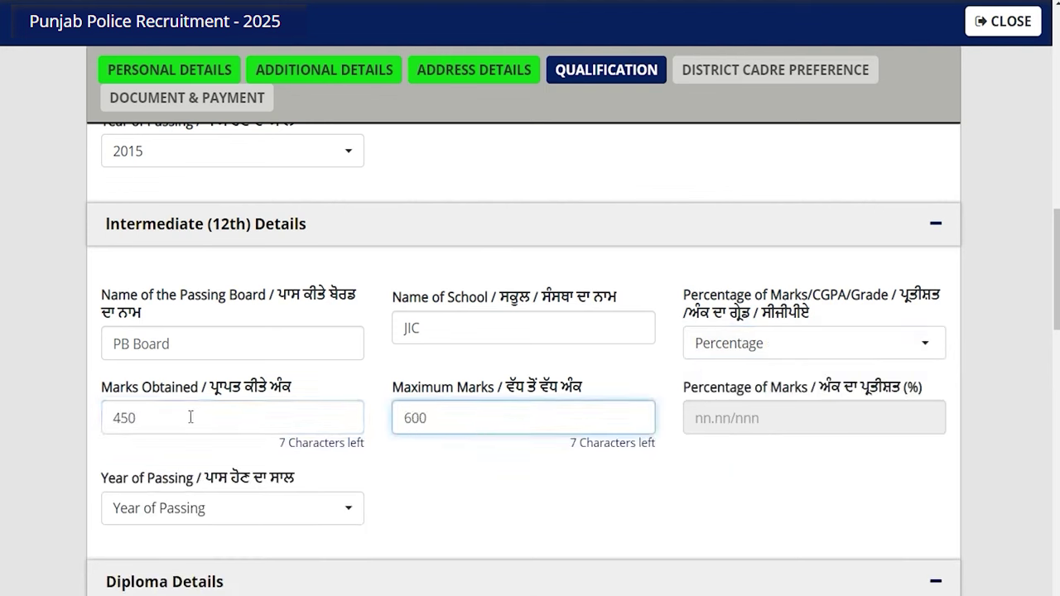
key("Tab")
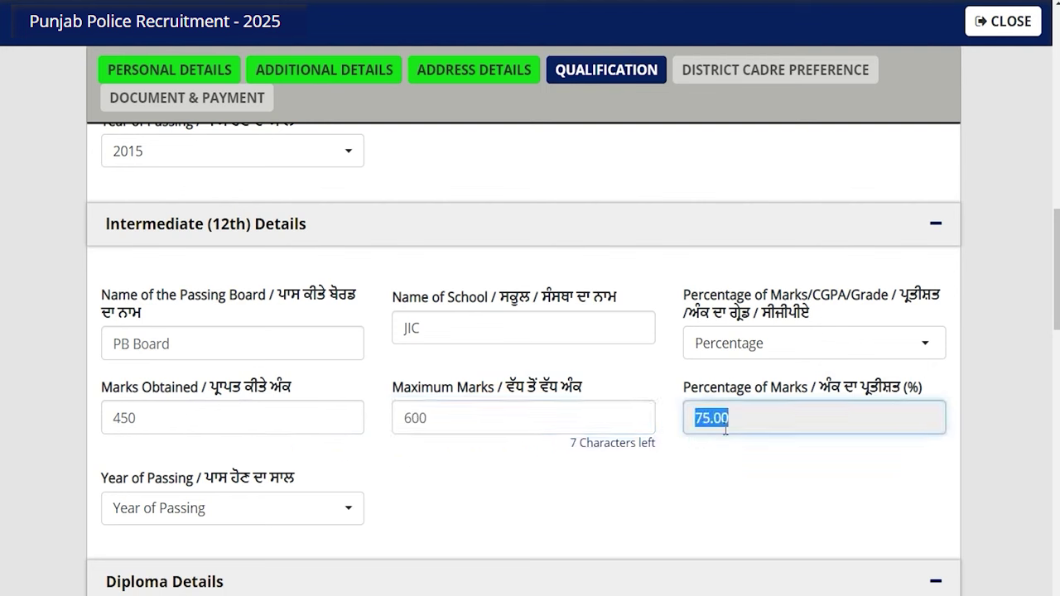
left_click(226, 520)
left_click(231, 499)
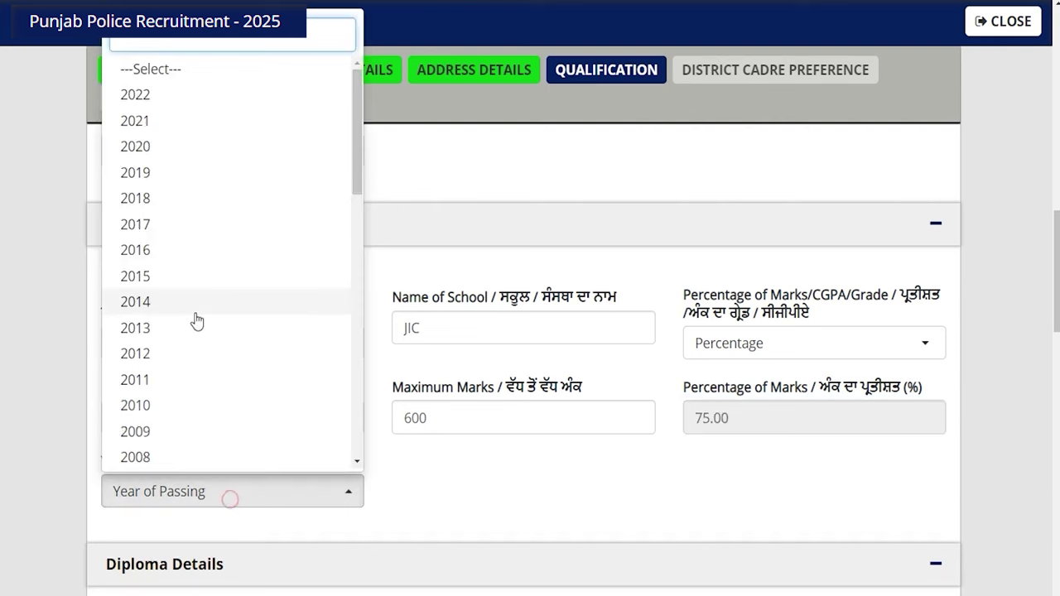
left_click(157, 226)
left_click(523, 520)
scroll(524, 520, "down", 4)
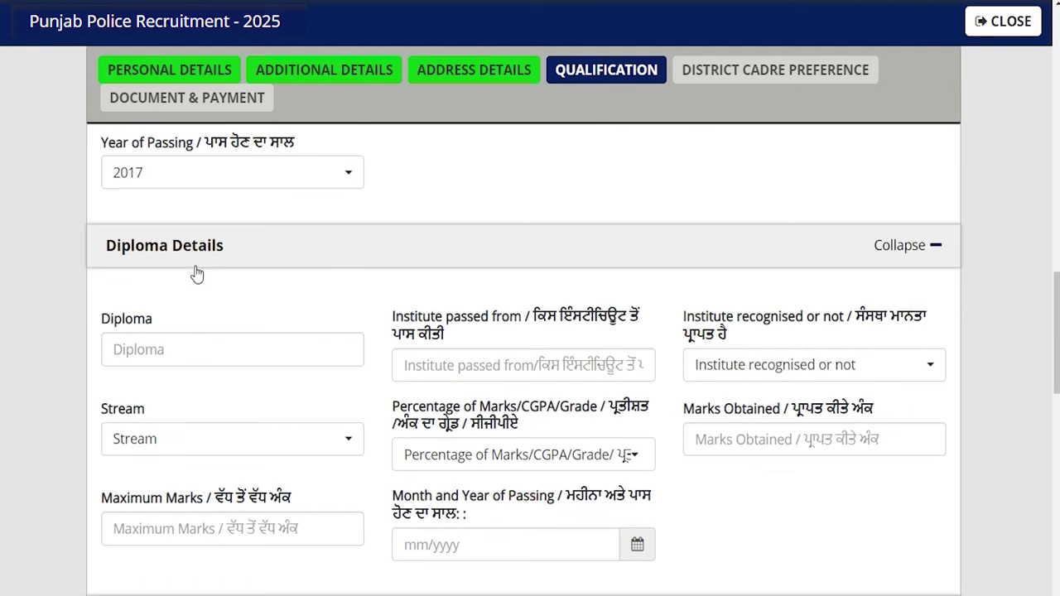
scroll(408, 450, "down", 4)
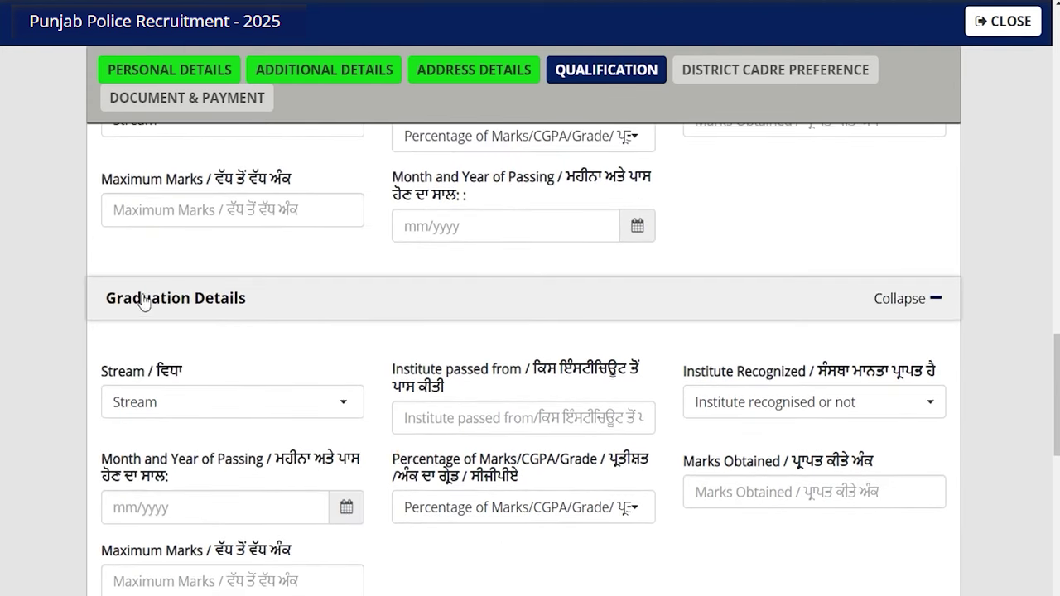
scroll(385, 368, "down", 2)
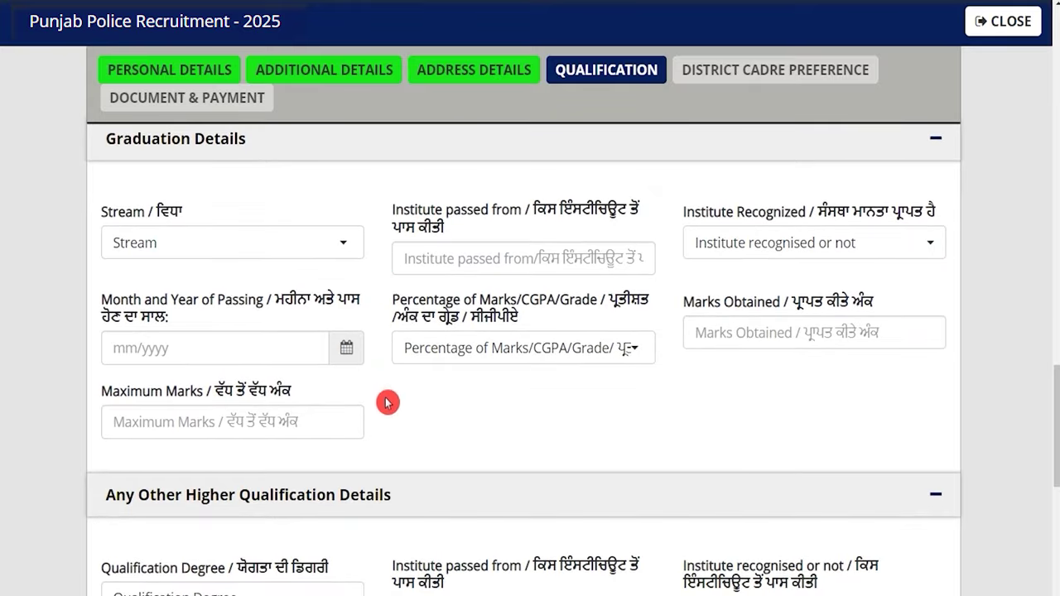
scroll(388, 403, "down", 1)
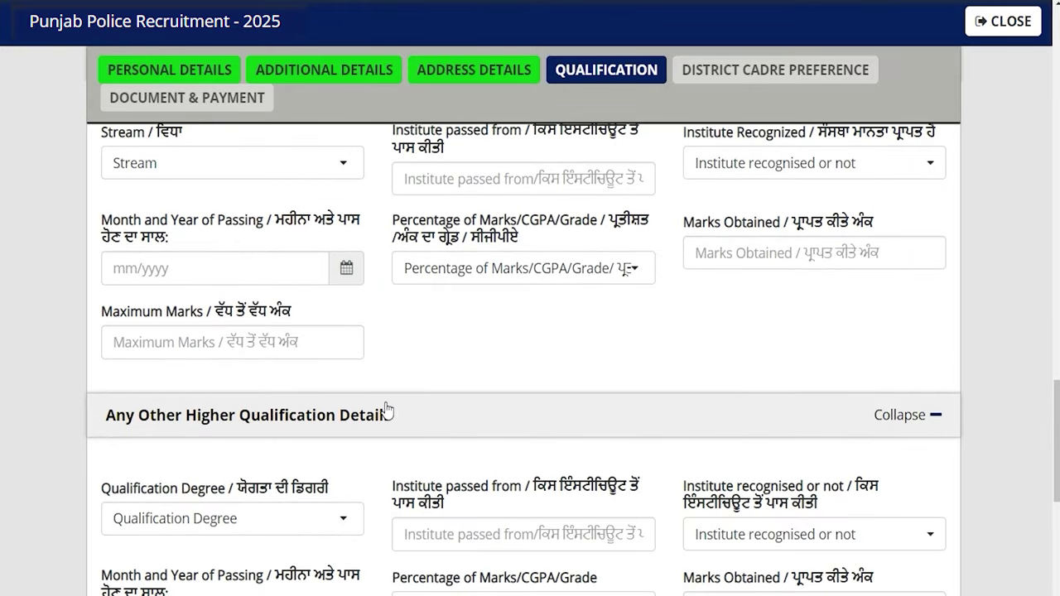
scroll(386, 408, "down", 1)
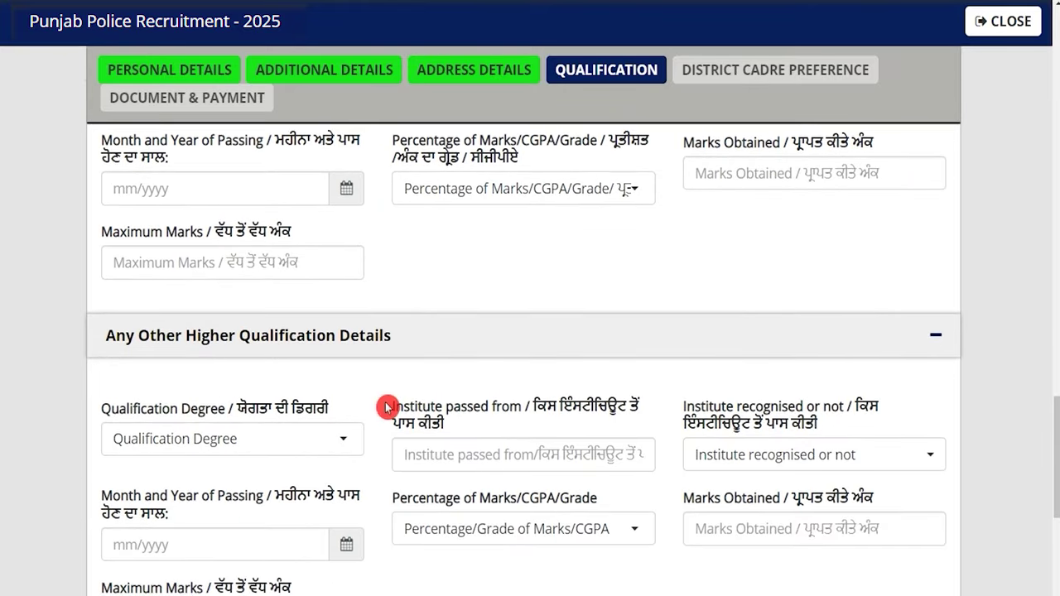
scroll(386, 407, "down", 2)
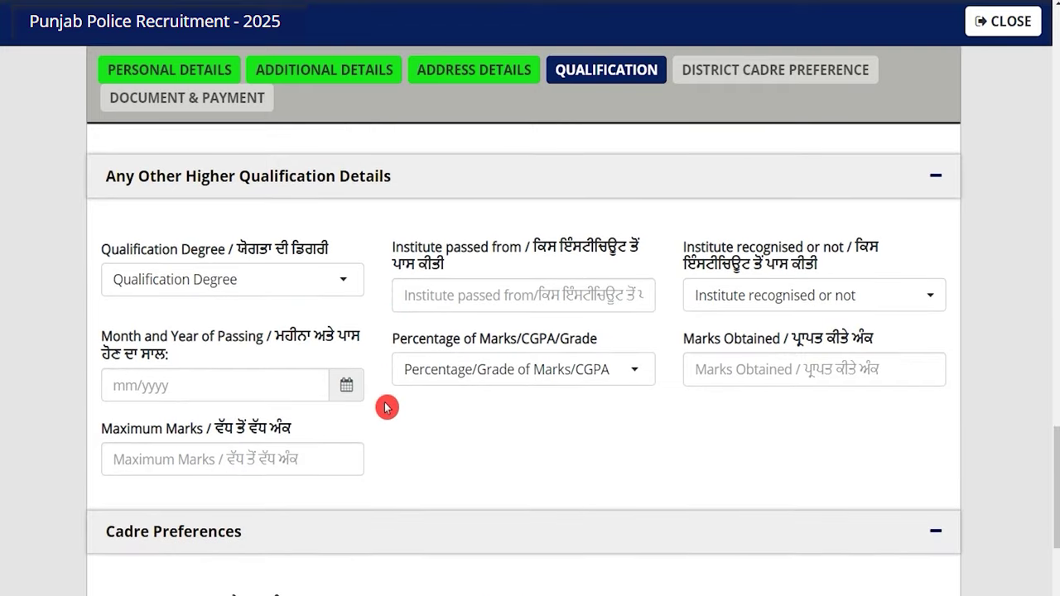
scroll(386, 407, "down", 1)
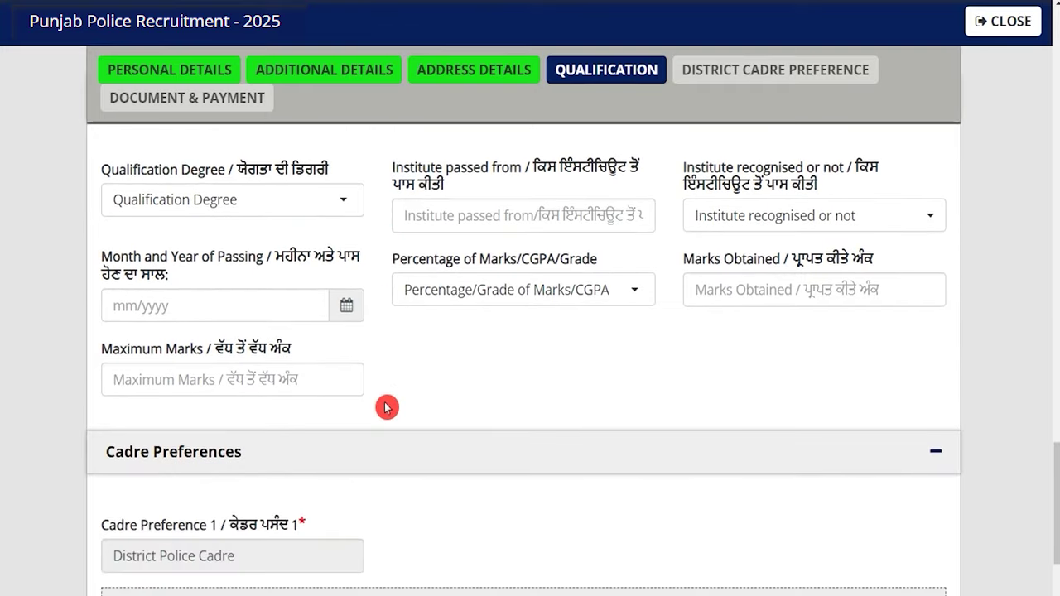
scroll(386, 408, "up", 5)
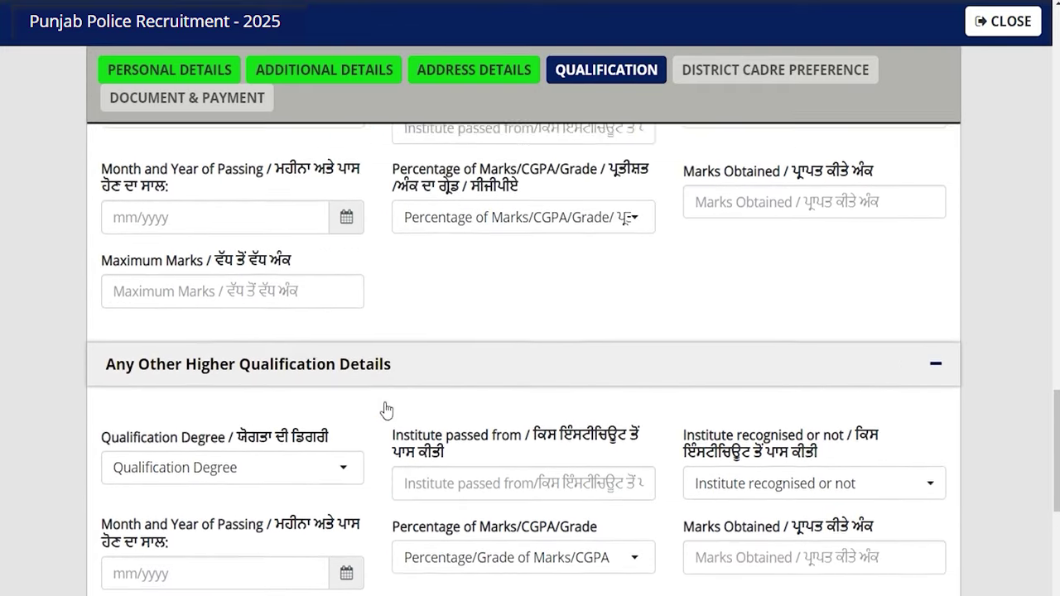
scroll(386, 408, "up", 7)
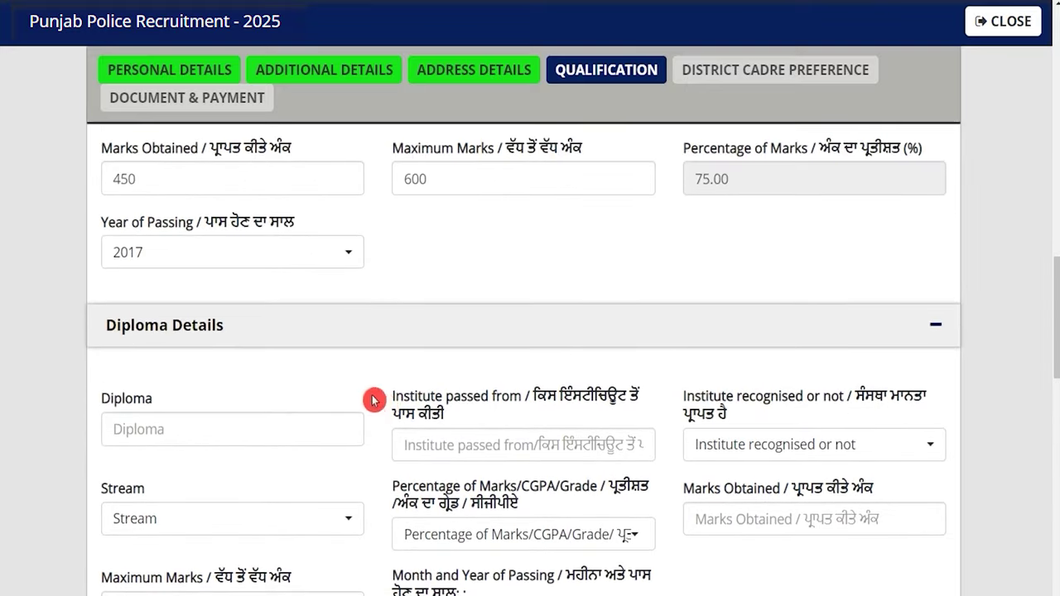
scroll(372, 400, "down", 9)
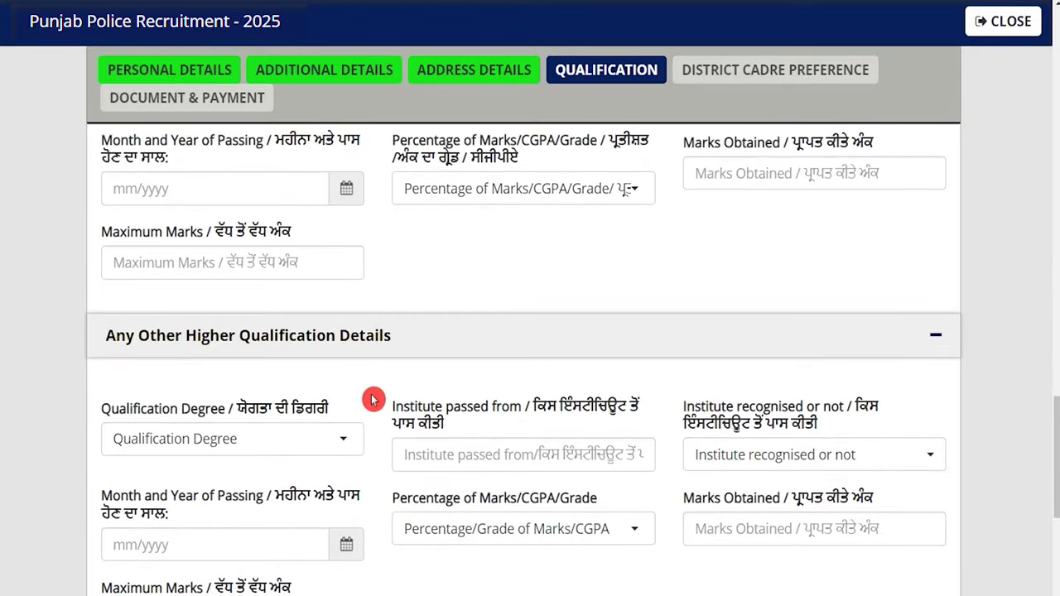
scroll(373, 400, "down", 1)
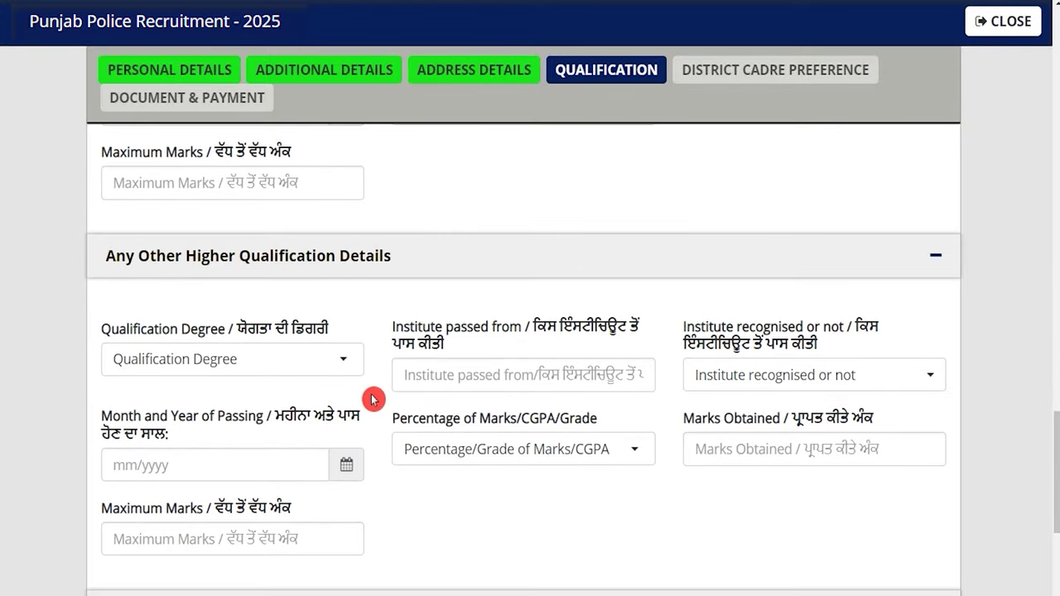
scroll(373, 401, "down", 4)
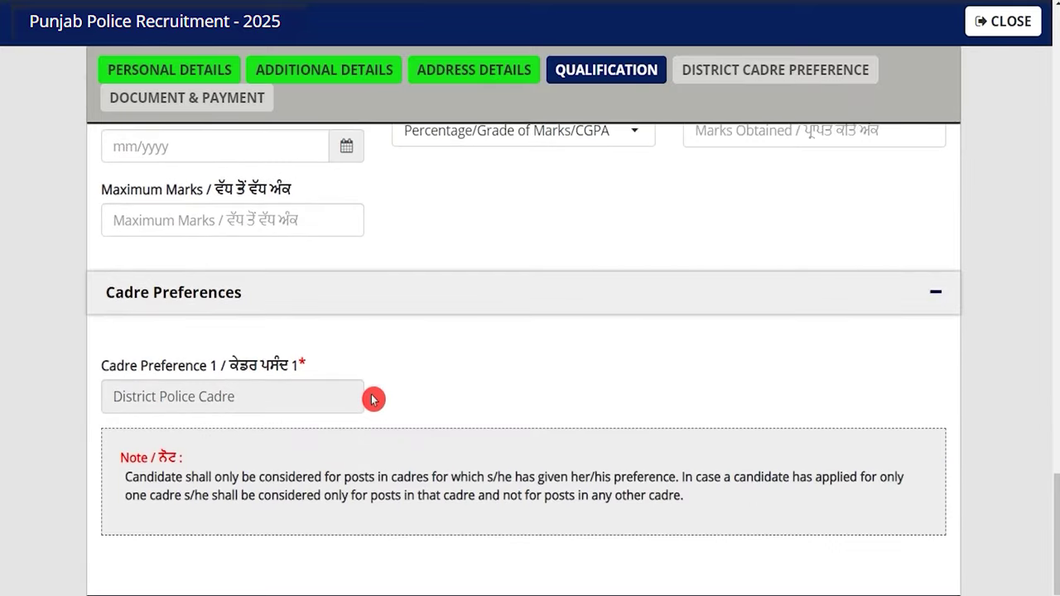
left_click(210, 395)
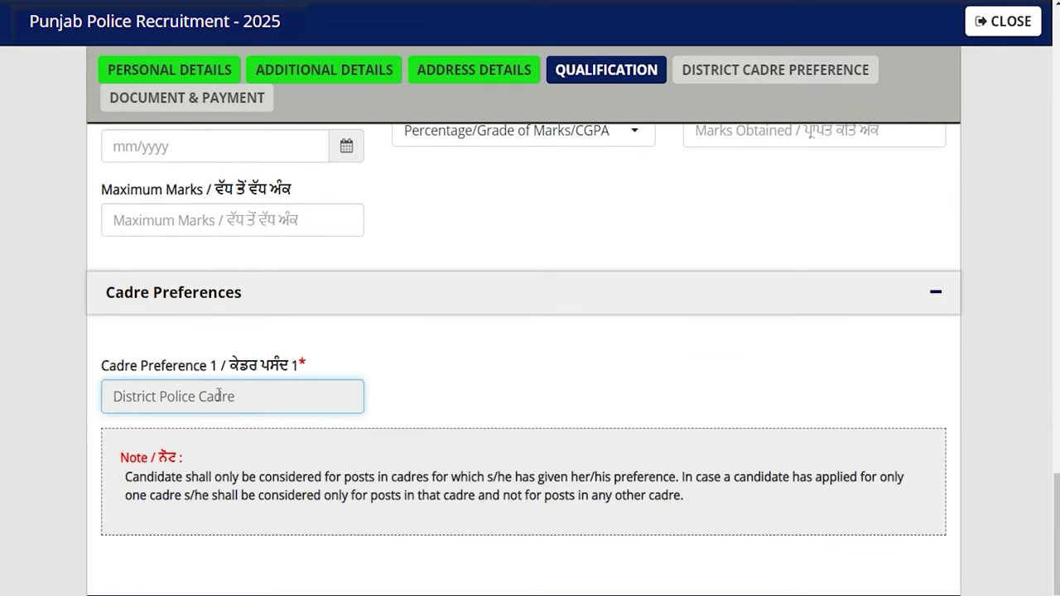
left_click(440, 392)
scroll(441, 393, "down", 1)
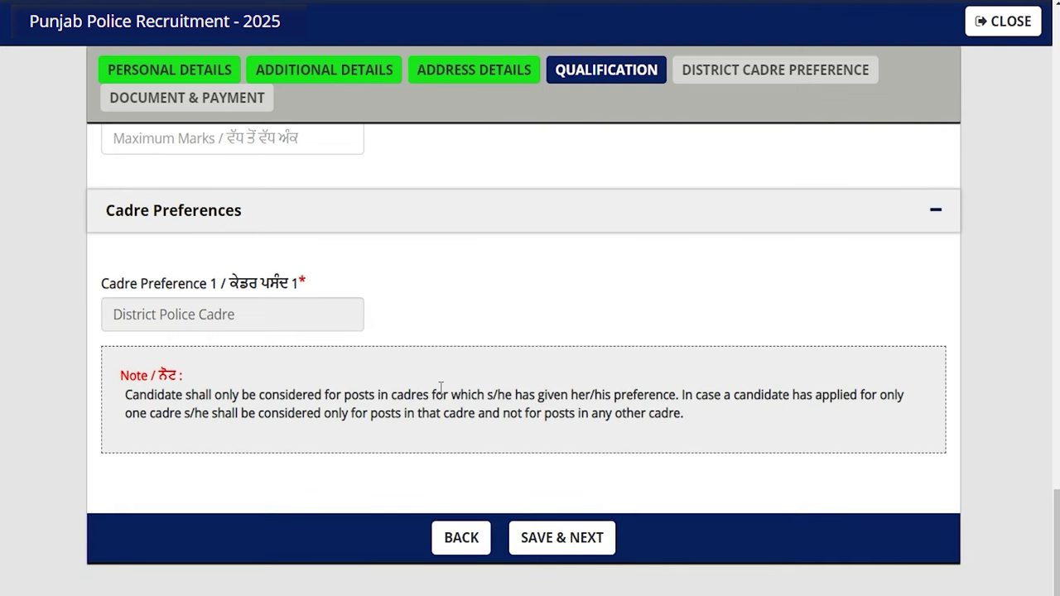
Save the qualification details and acknowledge the data-saved alert
left_click(564, 538)
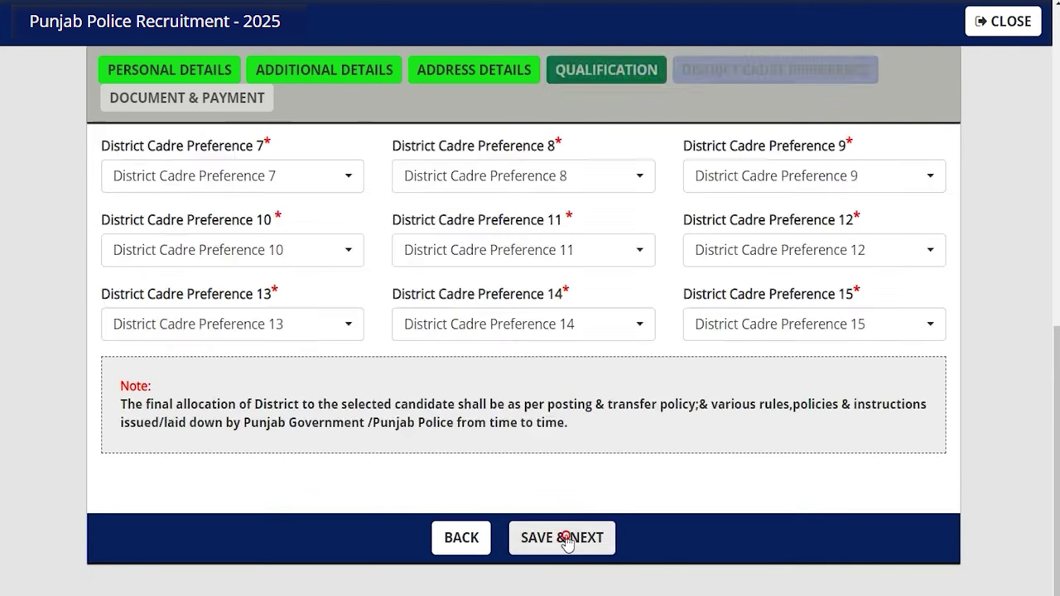
left_click(662, 73)
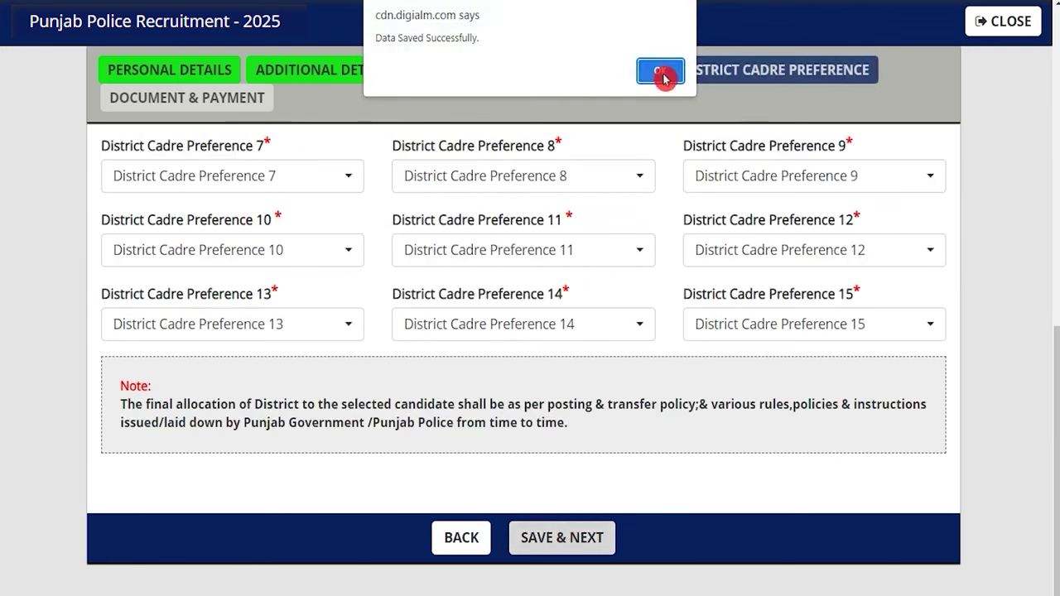
left_click(485, 302)
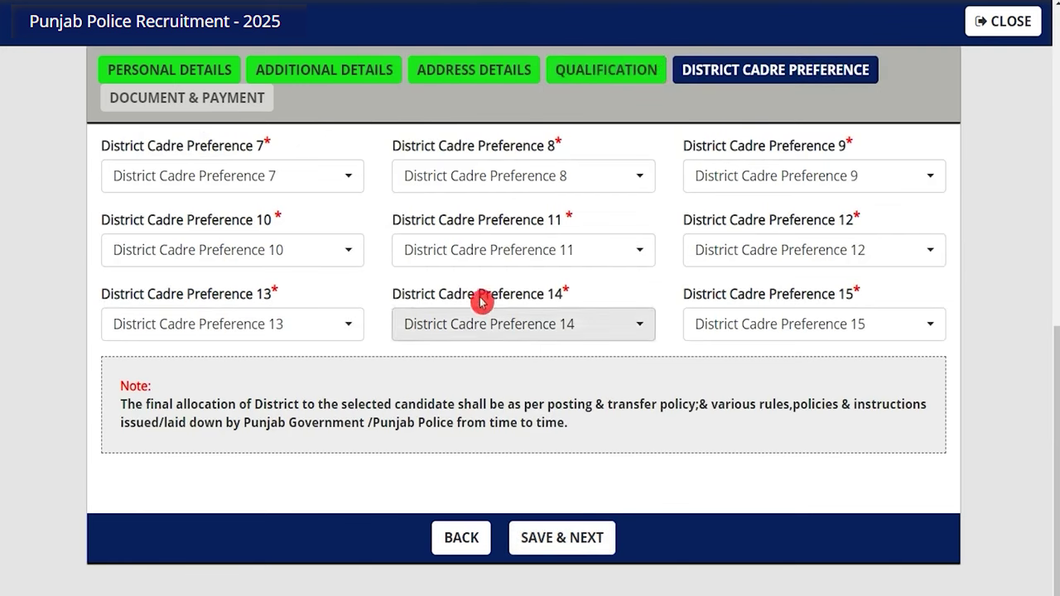
scroll(418, 317, "up", 3)
left_click(420, 316)
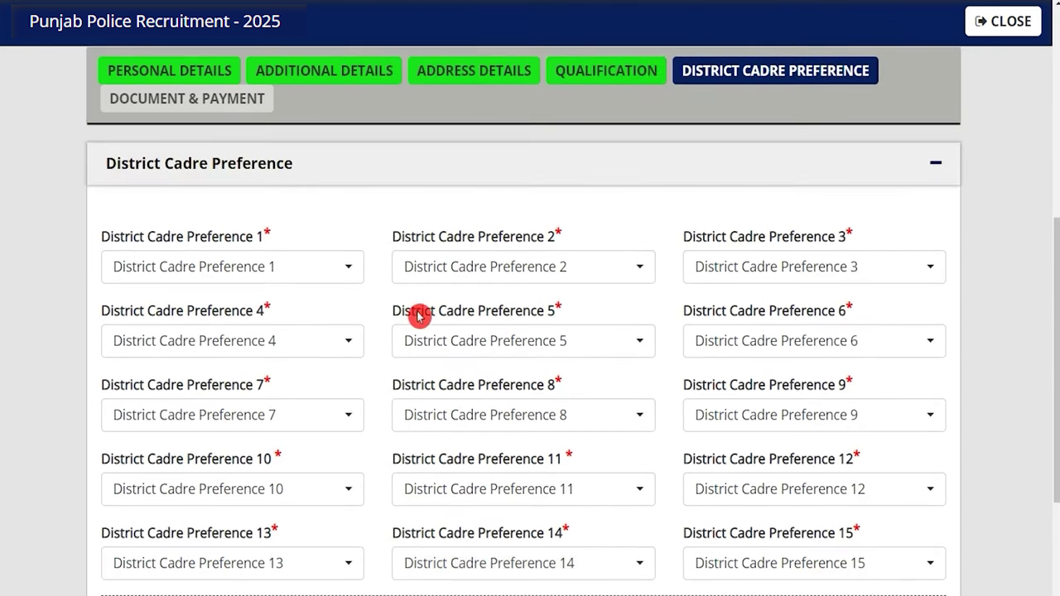
scroll(419, 316, "up", 1)
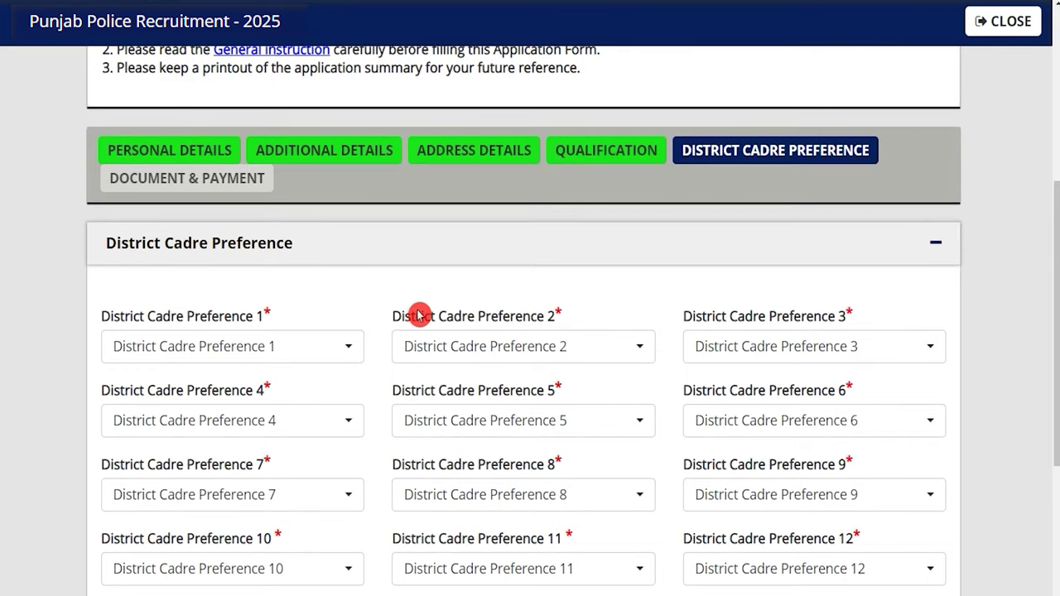
Set preference 1 to Amritsar Commissionerate and preference 2 to Batala, then save
left_click(307, 352)
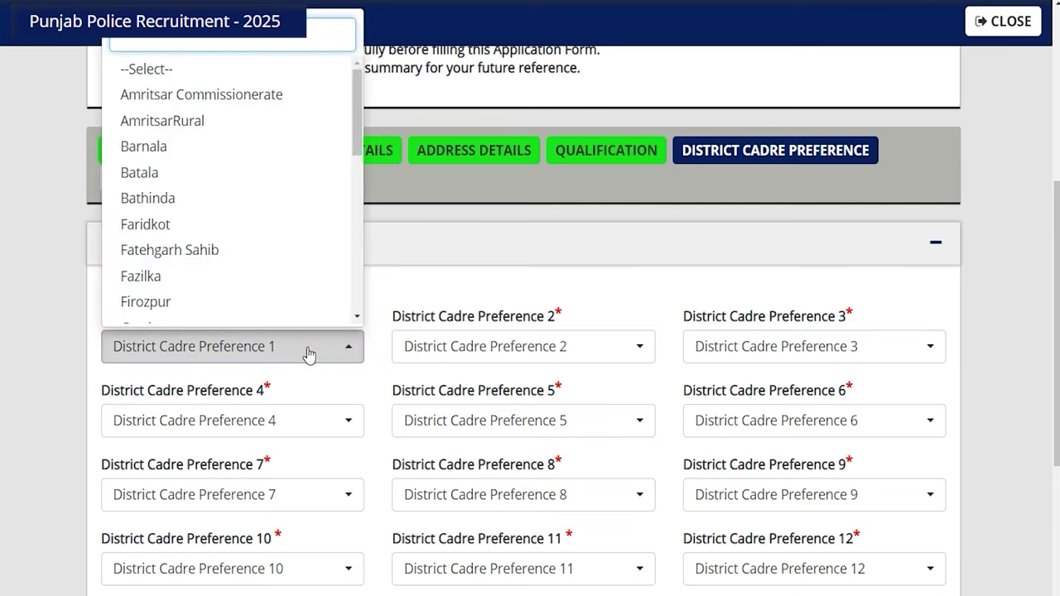
left_click(307, 351)
scroll(393, 345, "down", 3)
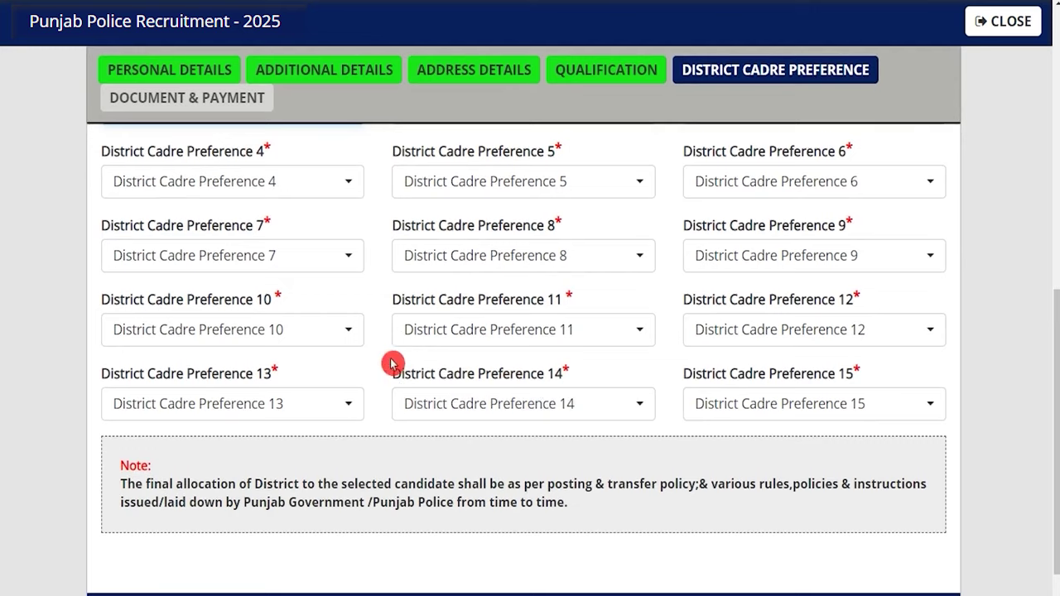
scroll(391, 361, "up", 2)
left_click(346, 270)
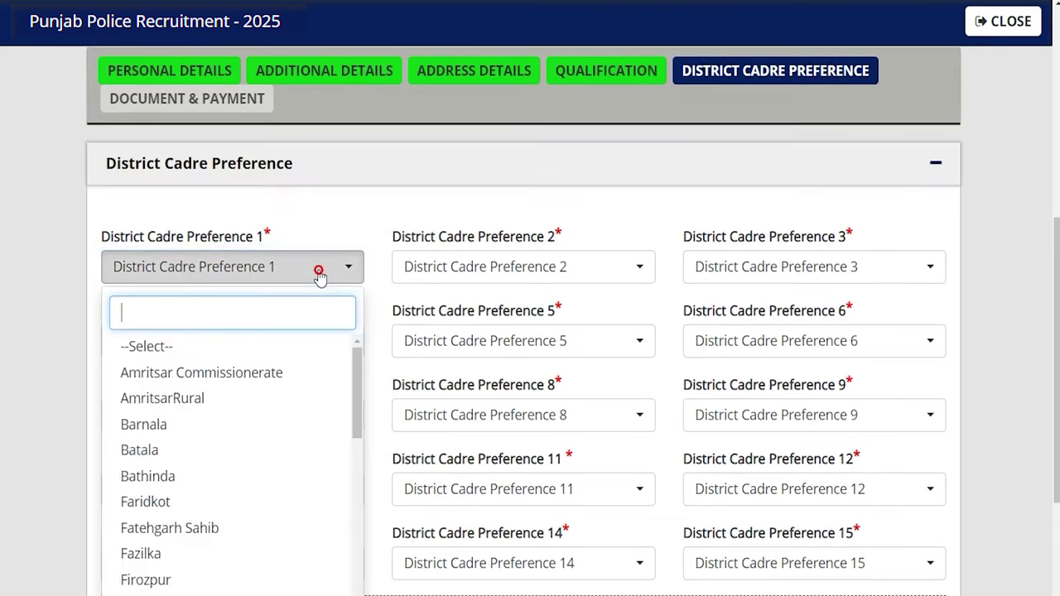
left_click(209, 380)
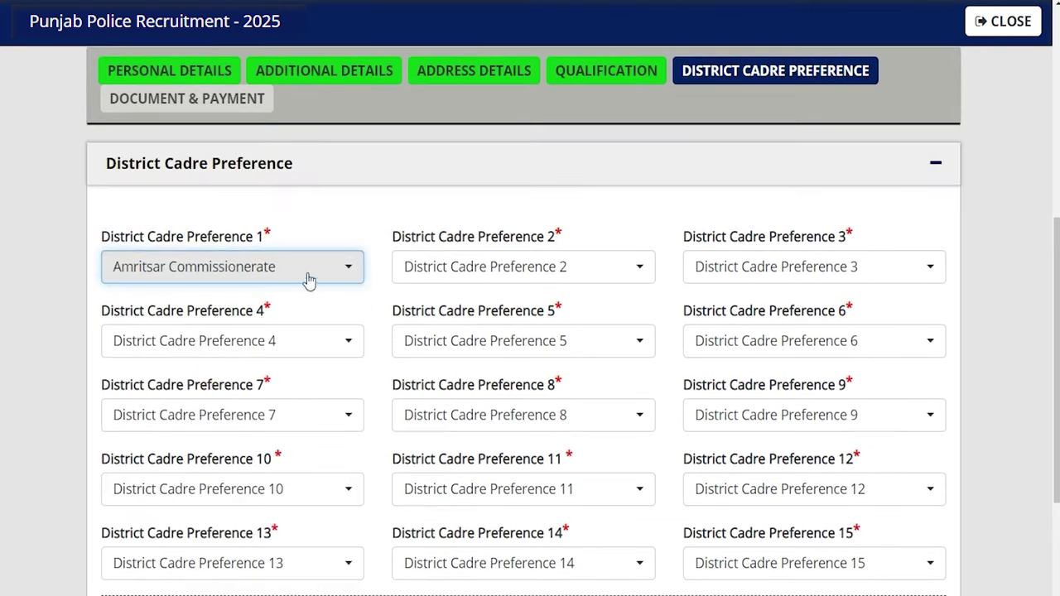
left_click(465, 273)
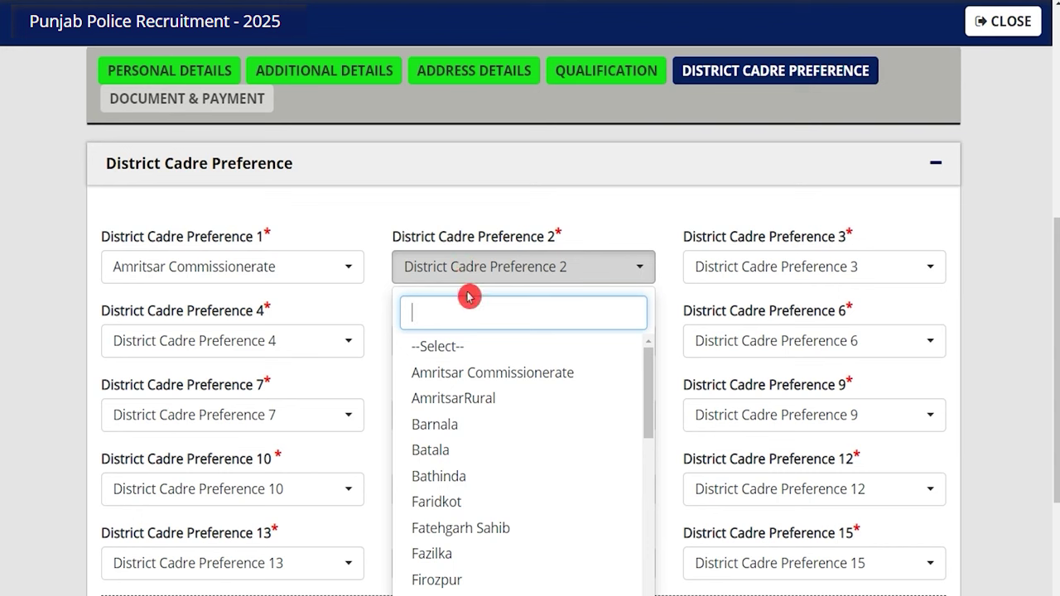
left_click(431, 450)
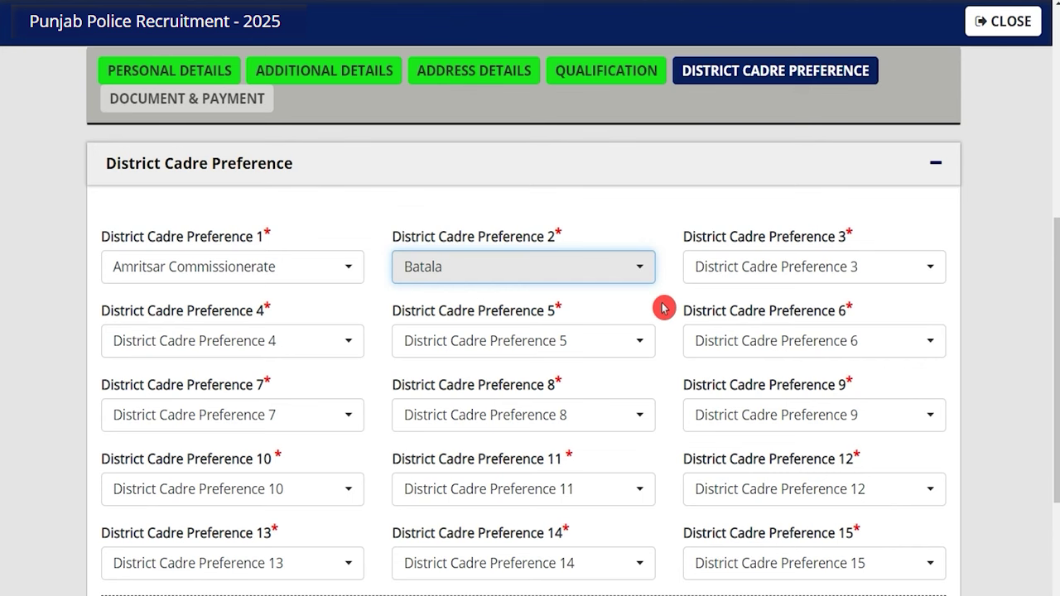
scroll(665, 308, "down", 3)
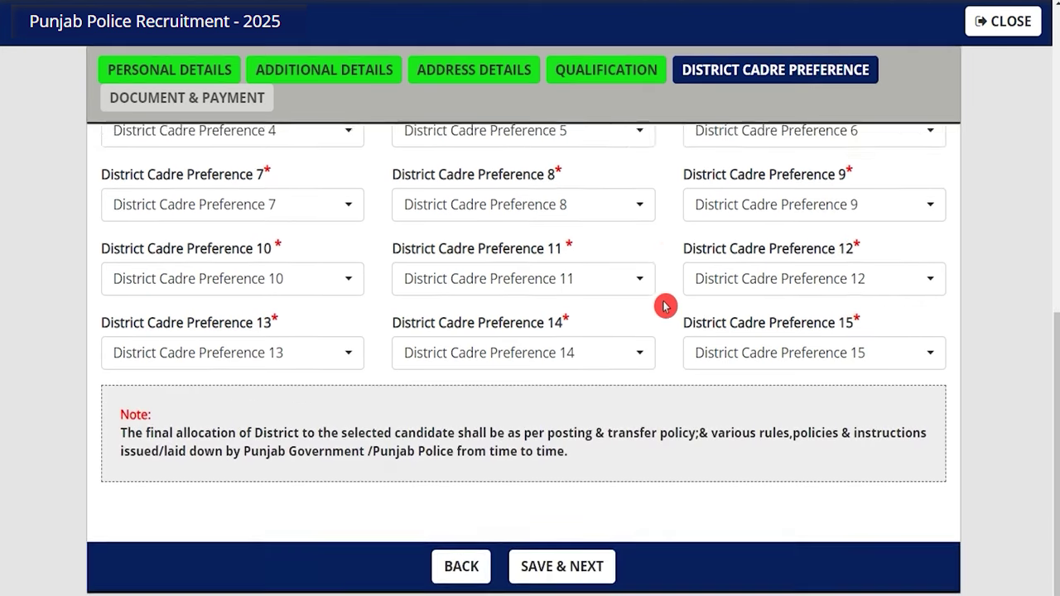
left_click(586, 540)
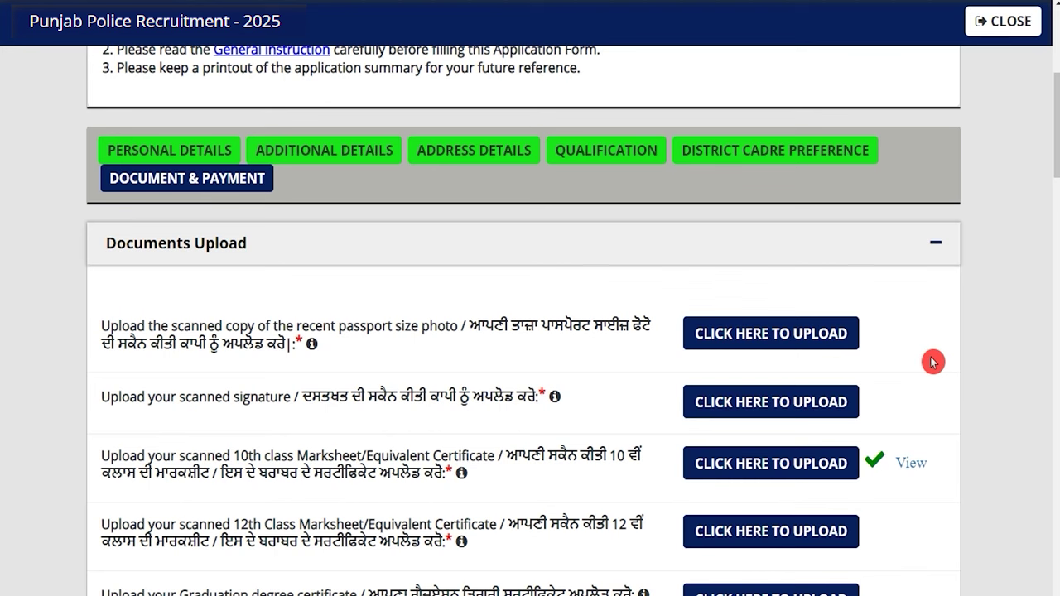
Review the passport photo and 10th class marksheet upload requirements
left_click_drag(354, 328, 404, 328)
left_click_drag(171, 399, 193, 399)
scroll(204, 391, "down", 2)
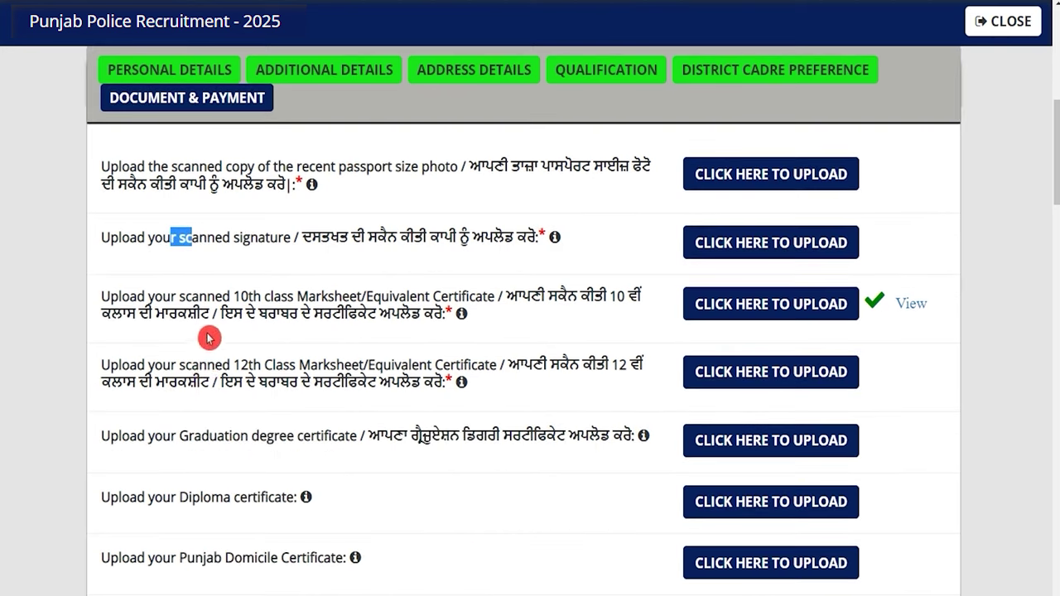
left_click_drag(240, 298, 288, 298)
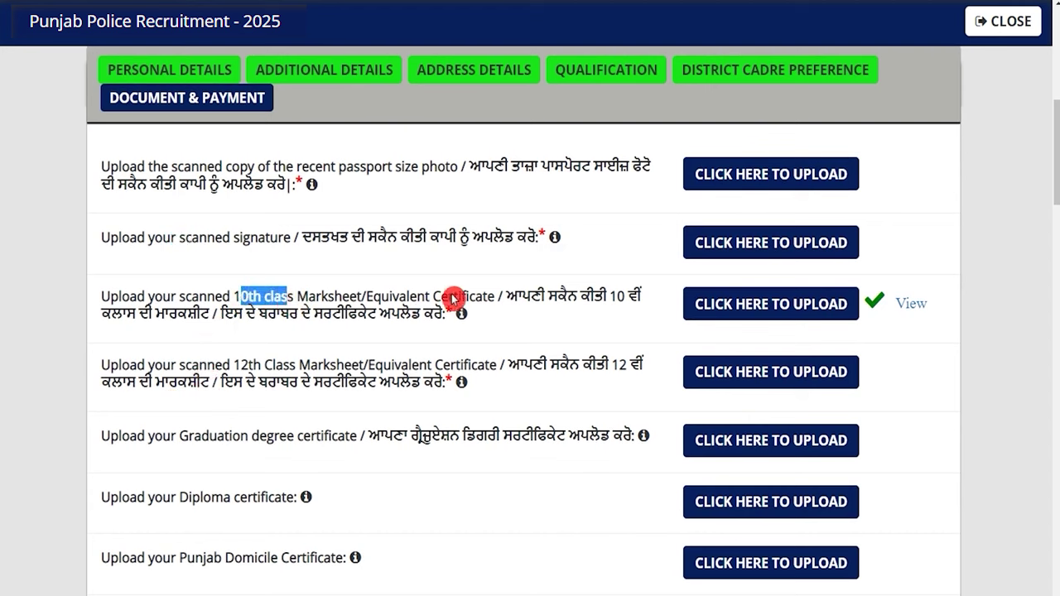
left_click_drag(247, 366, 311, 366)
scroll(310, 362, "down", 2)
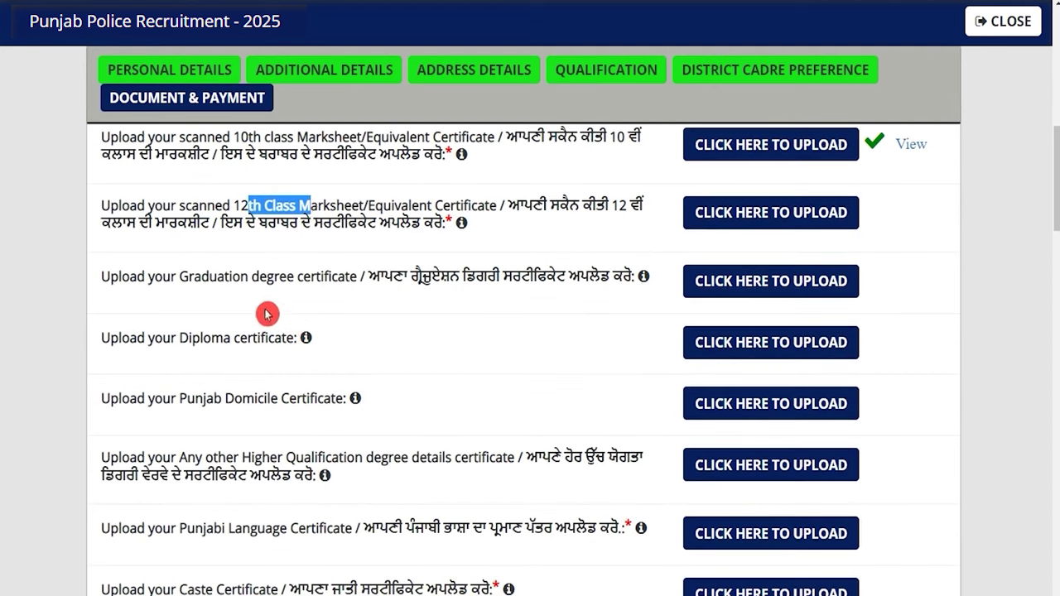
Review the graduation, diploma, Punjabi language, caste, ID proof and Aadhar card requirements
left_click_drag(218, 287, 239, 291)
left_click_drag(190, 338, 199, 340)
left_click_drag(196, 399, 244, 397)
scroll(247, 393, "down", 2)
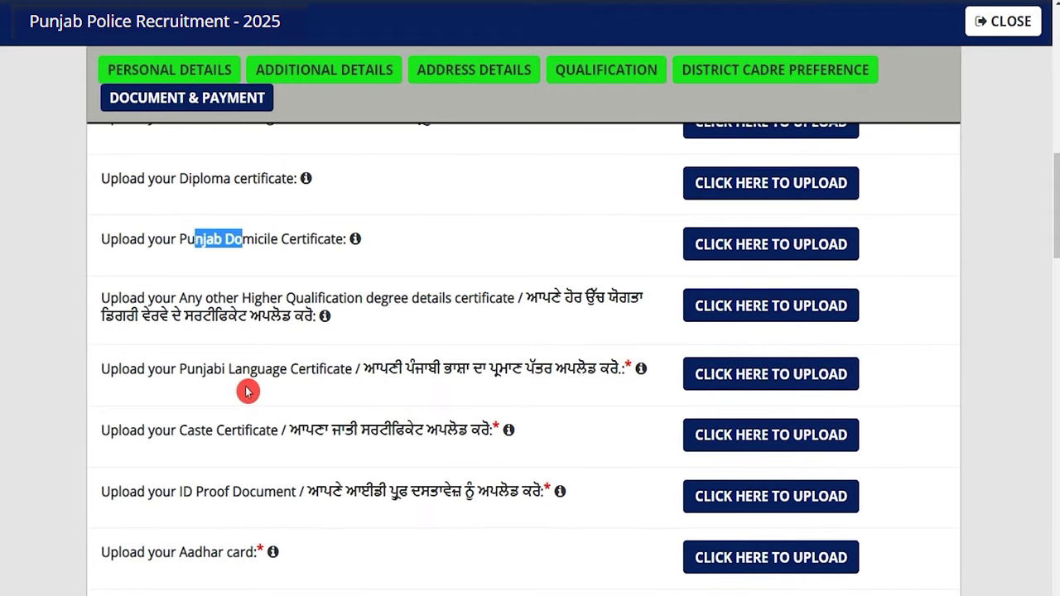
left_click_drag(206, 370, 319, 371)
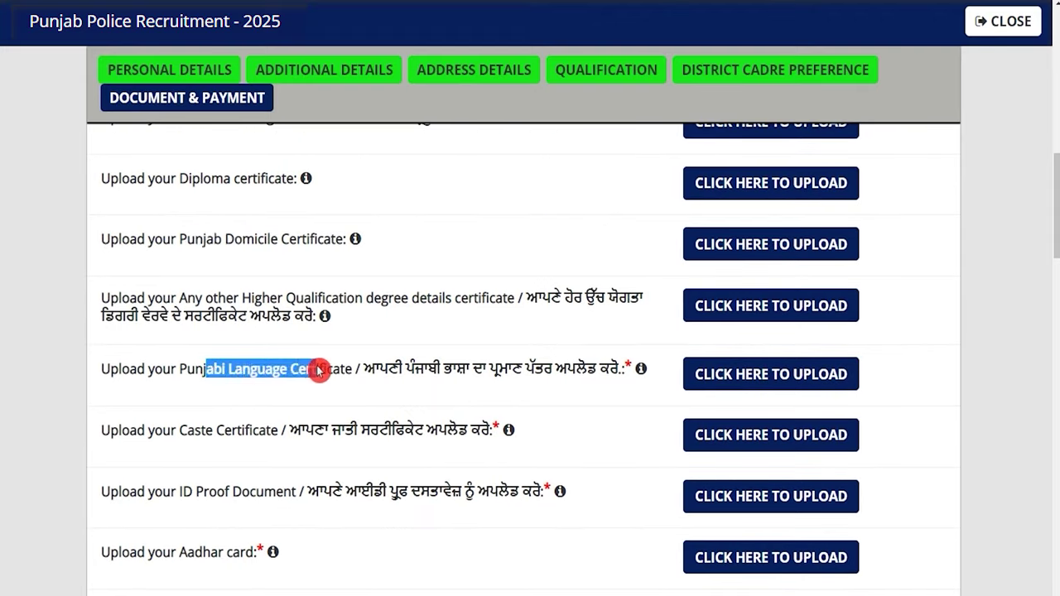
left_click_drag(178, 432, 236, 433)
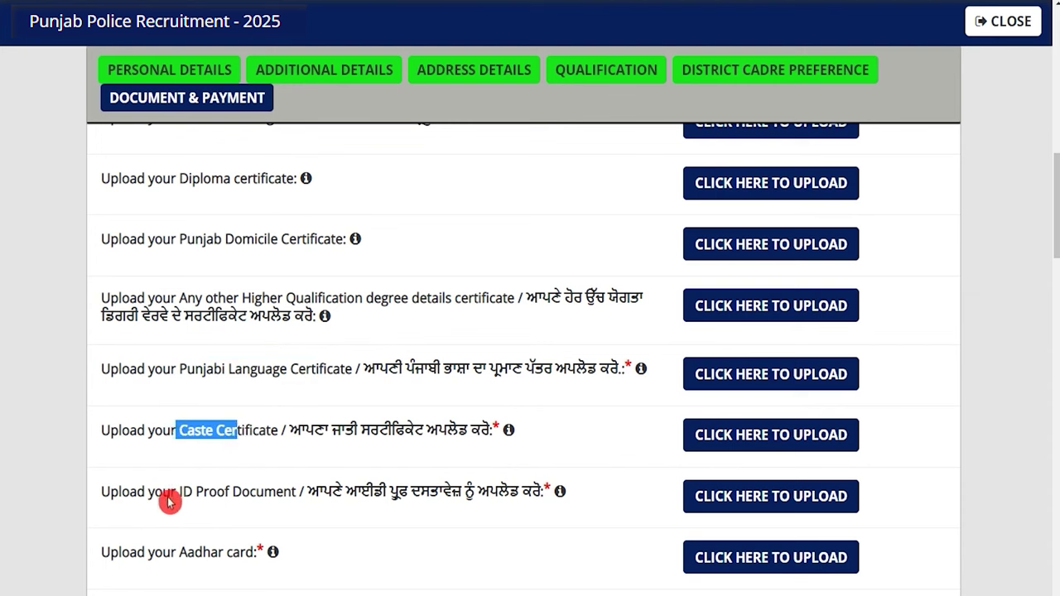
left_click_drag(167, 499, 224, 497)
left_click_drag(155, 550, 192, 551)
scroll(308, 486, "down", 1)
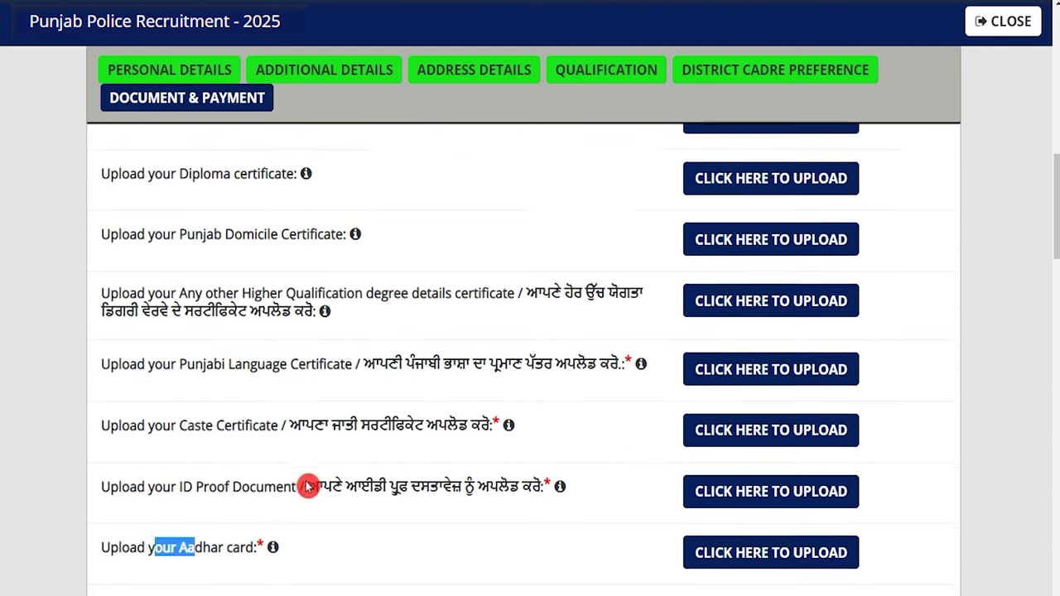
scroll(308, 486, "down", 2)
scroll(412, 345, "up", 5)
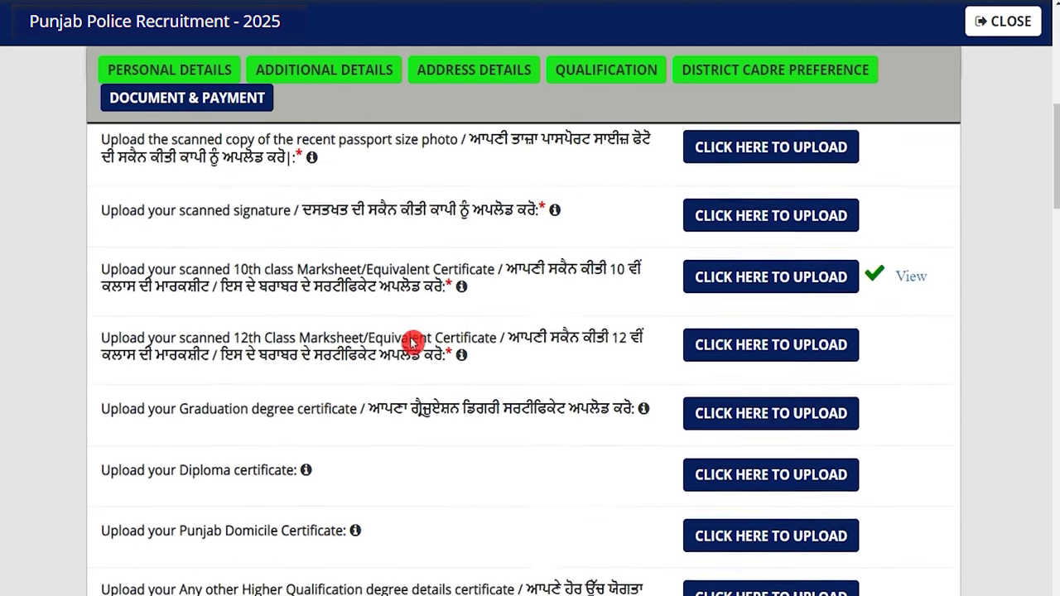
scroll(411, 345, "up", 3)
scroll(412, 345, "down", 2)
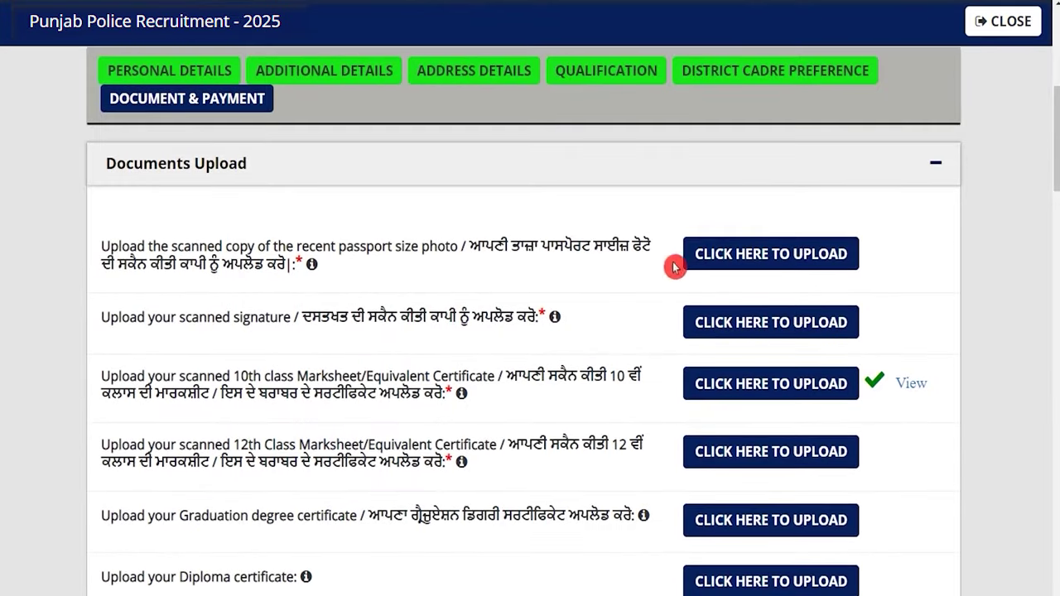
left_click(771, 326)
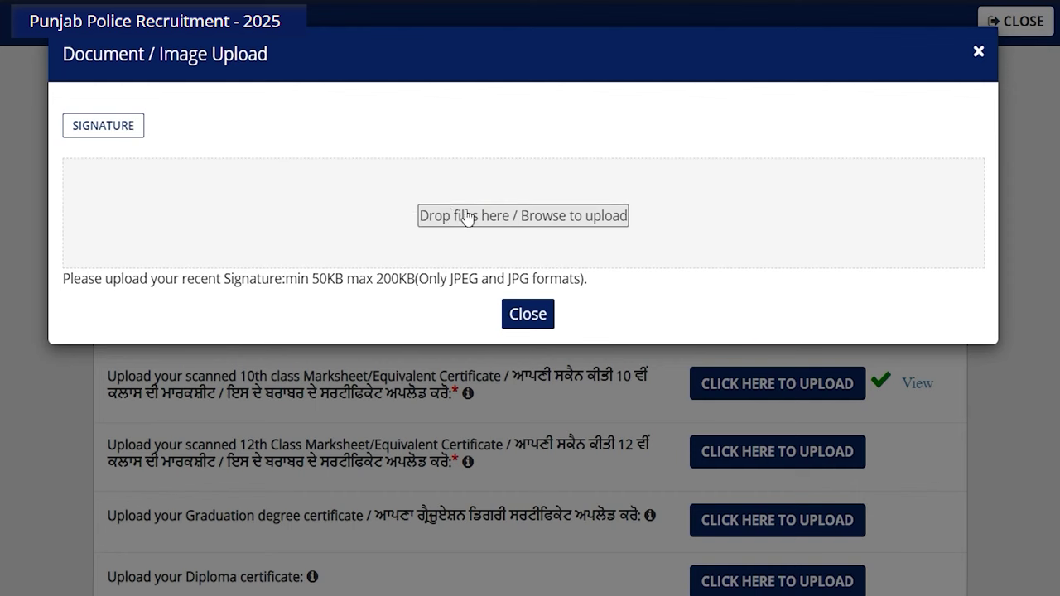
left_click(550, 217)
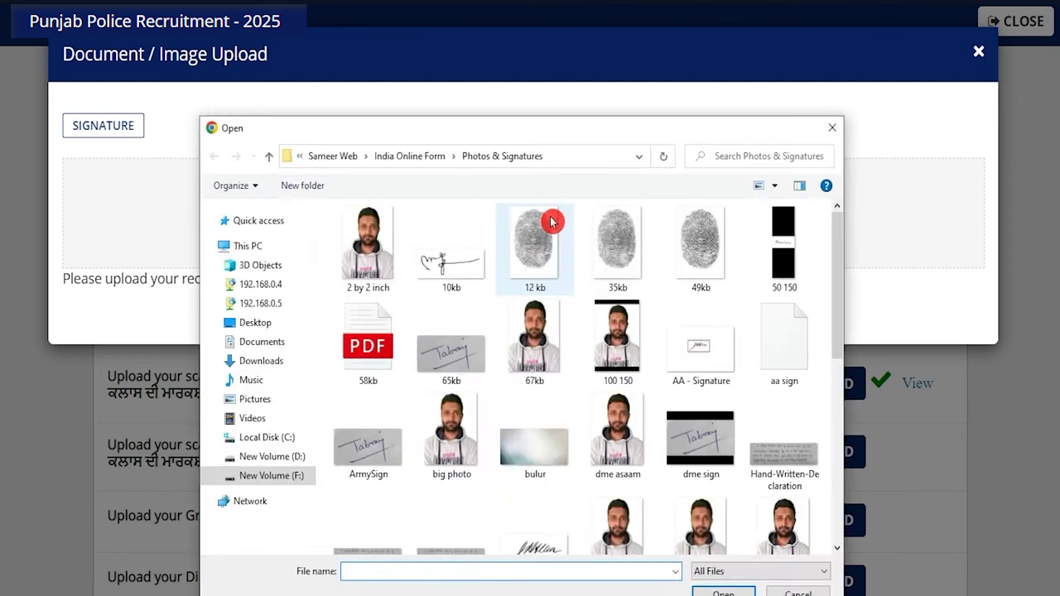
scroll(472, 356, "down", 10)
scroll(497, 390, "up", 9)
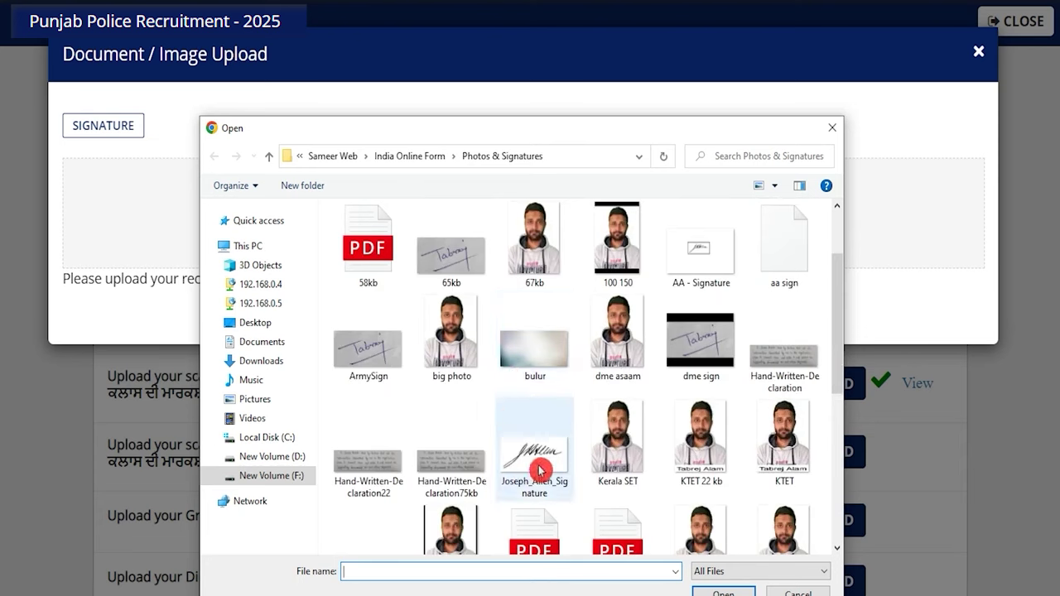
scroll(537, 478, "down", 3)
double_click(618, 384)
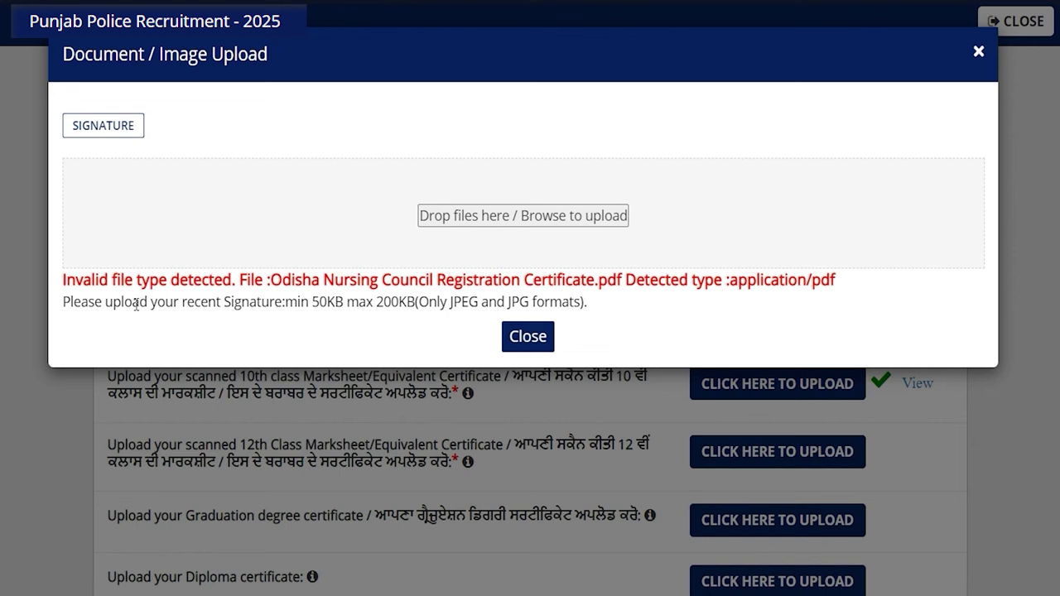
left_click_drag(137, 305, 210, 303)
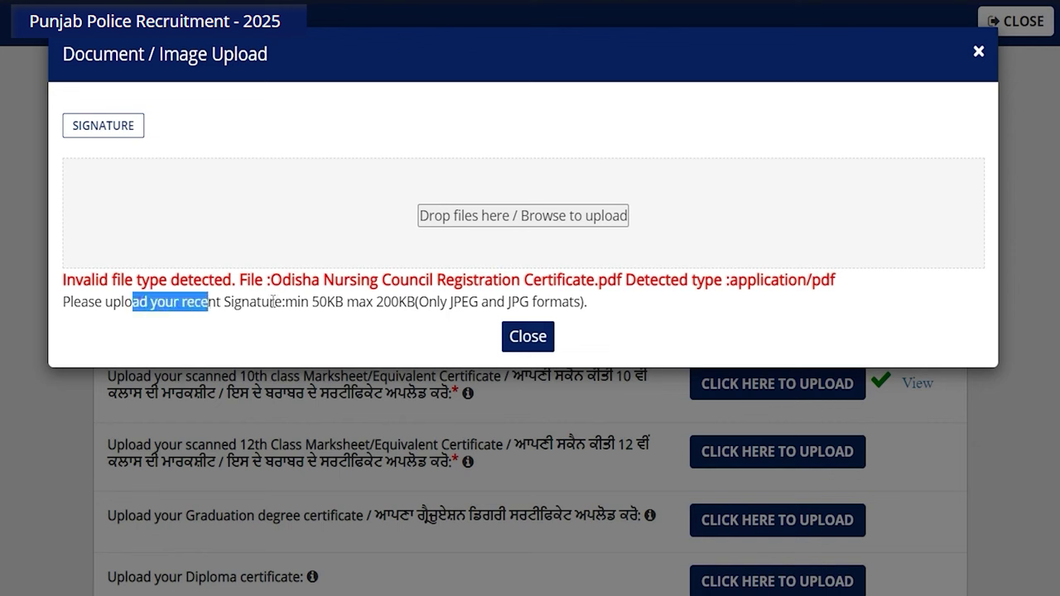
left_click_drag(308, 303, 539, 303)
left_click(379, 303)
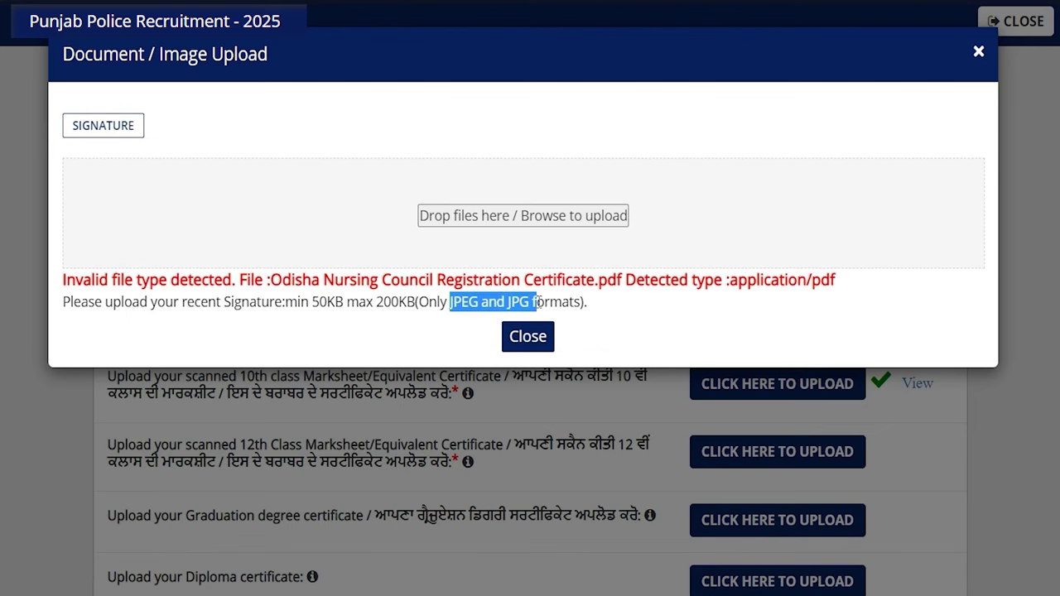
left_click(533, 338)
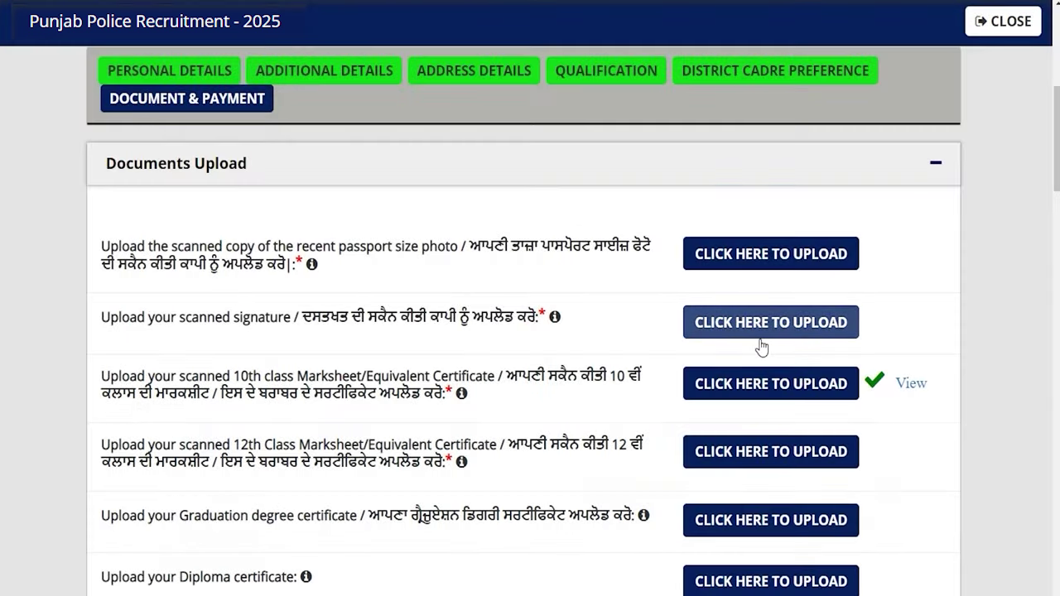
left_click(755, 348)
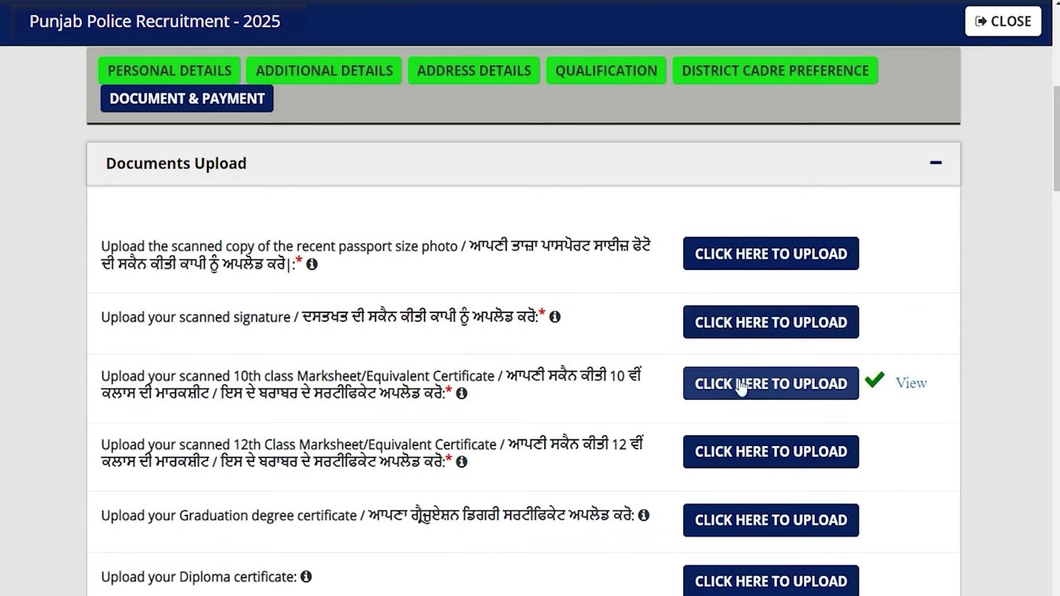
left_click(733, 455)
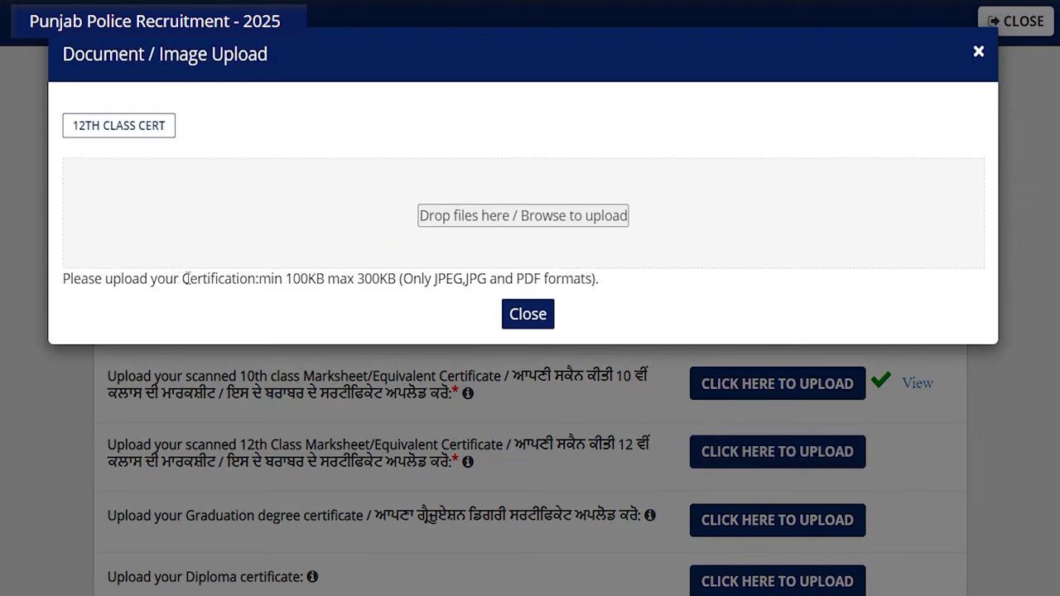
left_click_drag(188, 278, 567, 279)
left_click(533, 319)
scroll(533, 319, "down", 1)
left_click(532, 320)
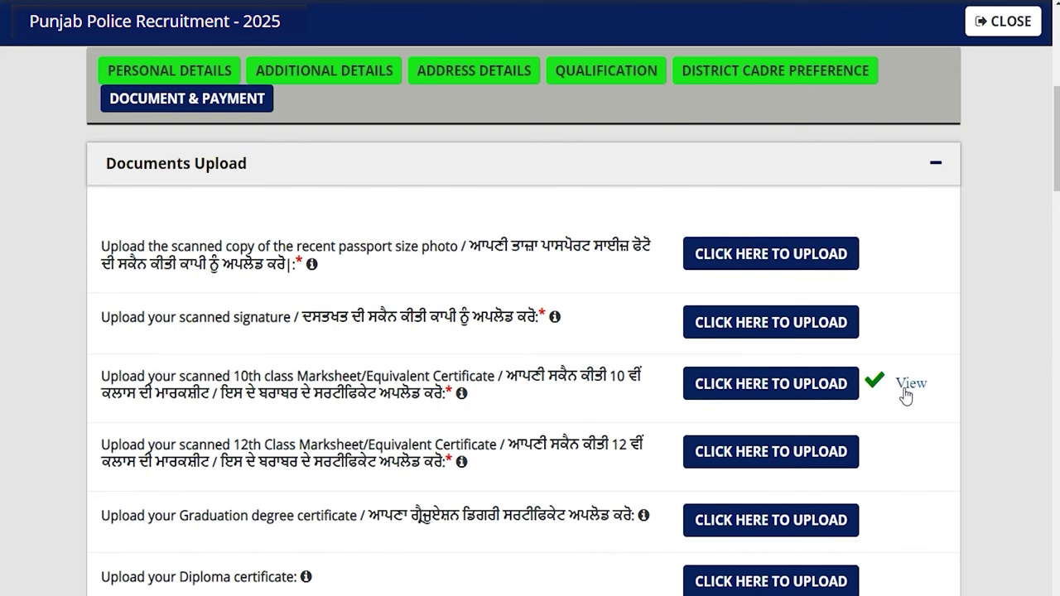
Review the fee details and select PayU as the payment mode
scroll(623, 421, "down", 10)
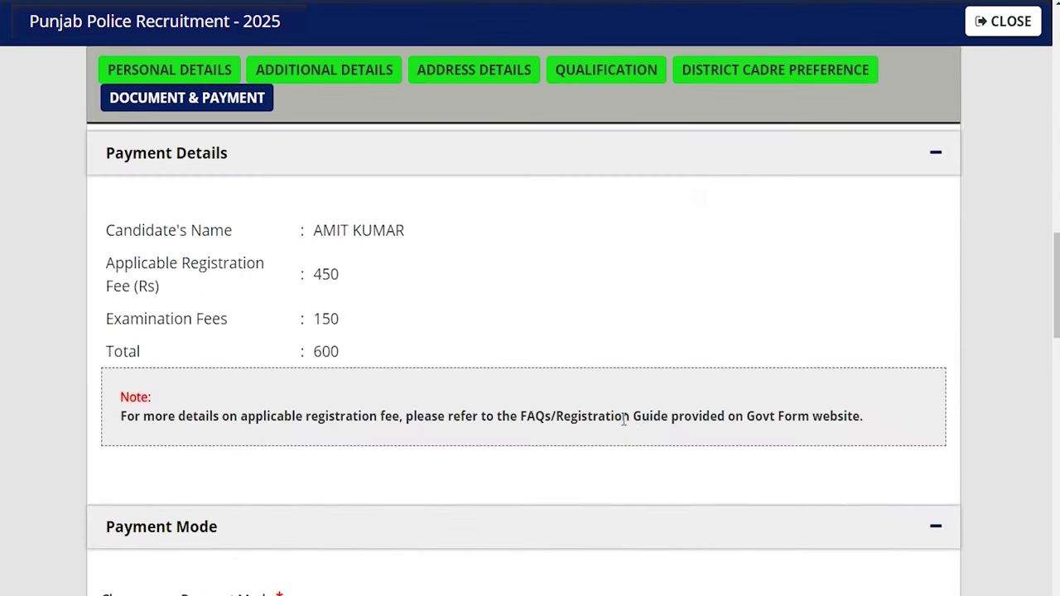
scroll(395, 367, "up", 1)
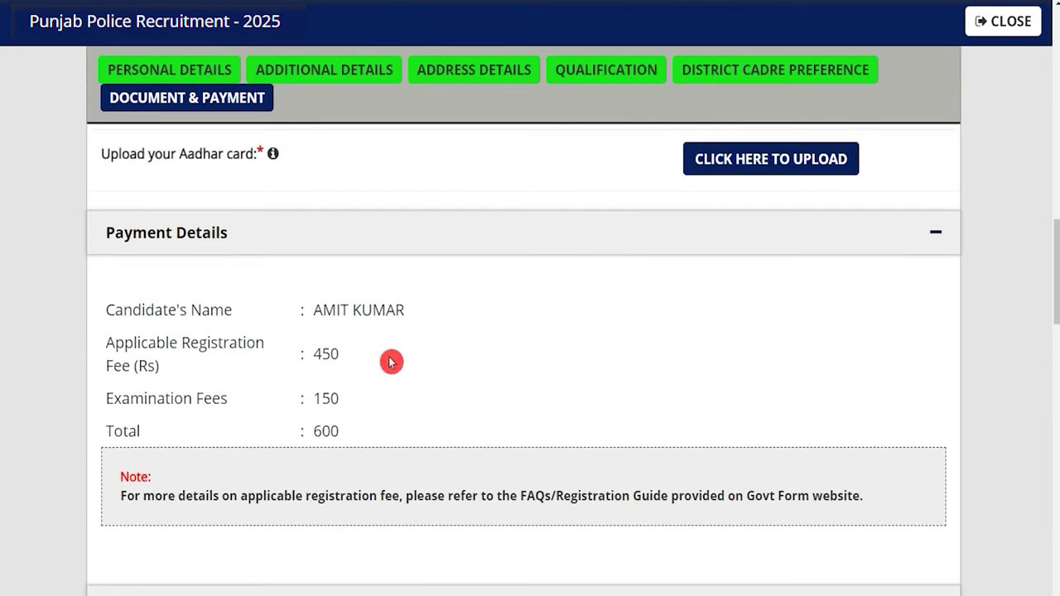
double_click(325, 354)
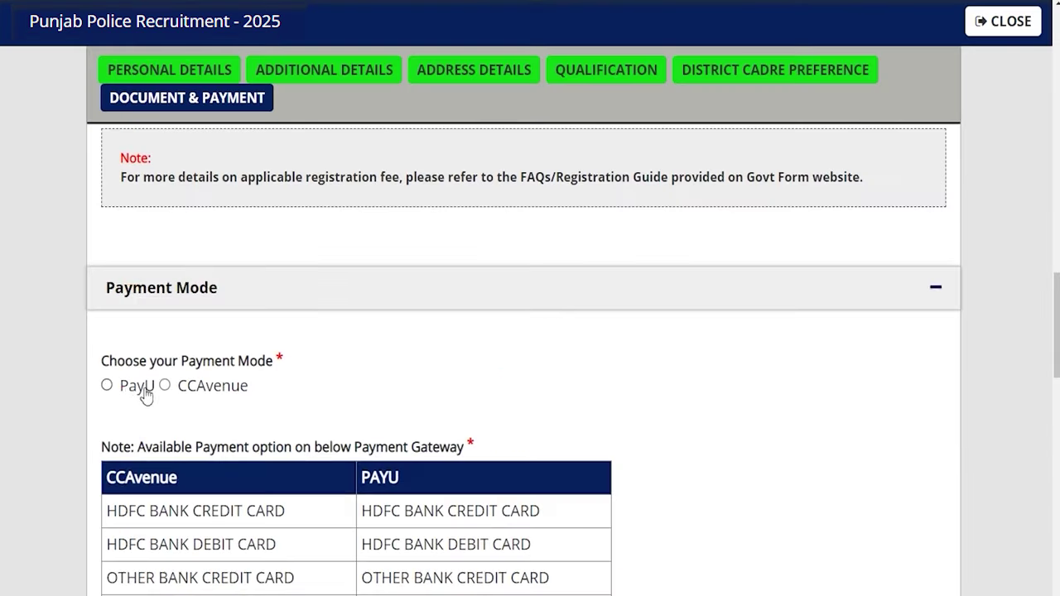
left_click(108, 387)
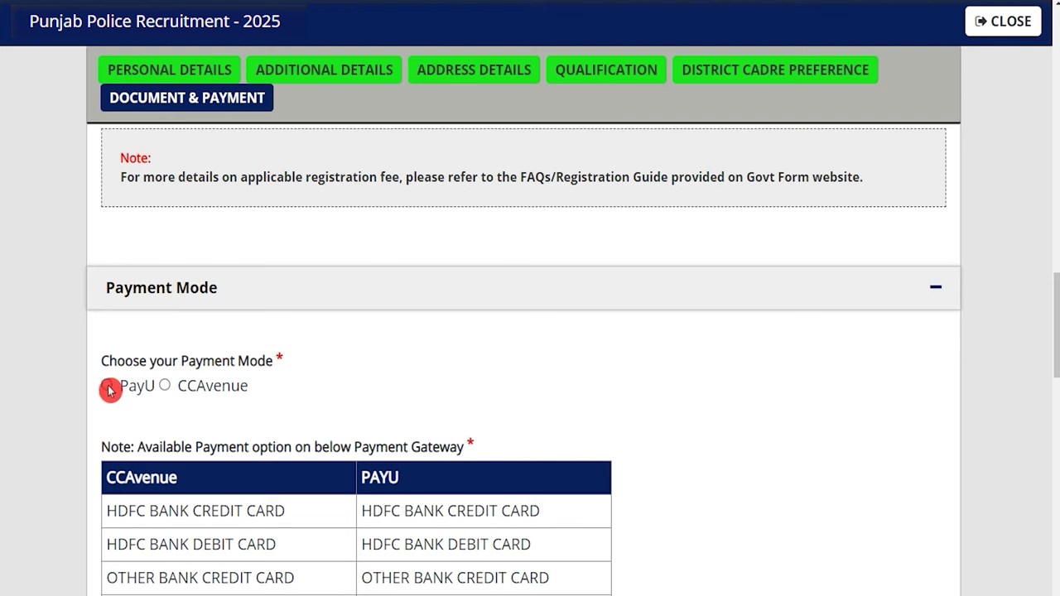
scroll(406, 392, "down", 4)
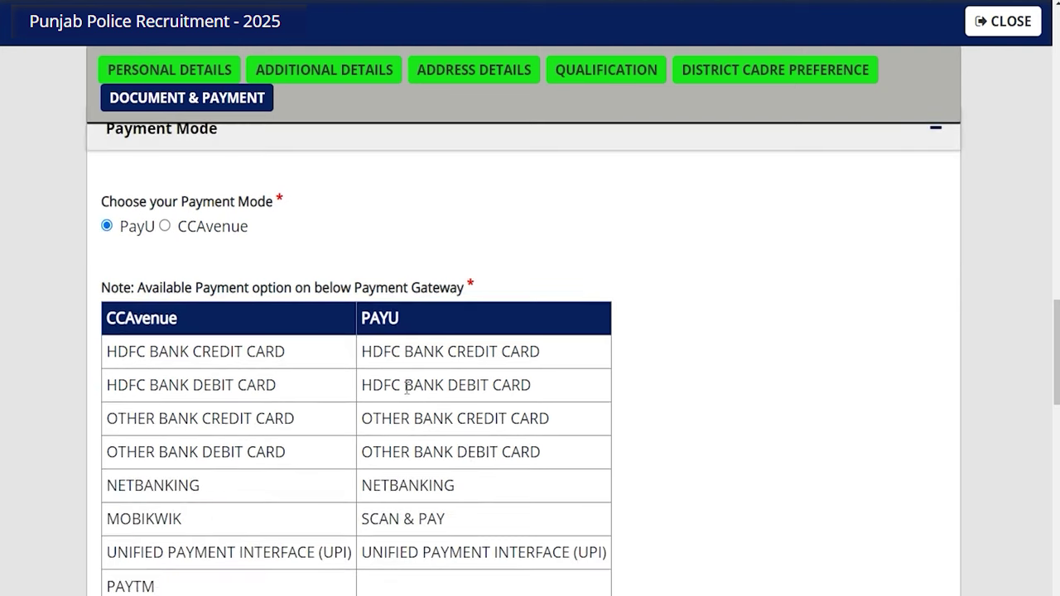
scroll(407, 387, "down", 8)
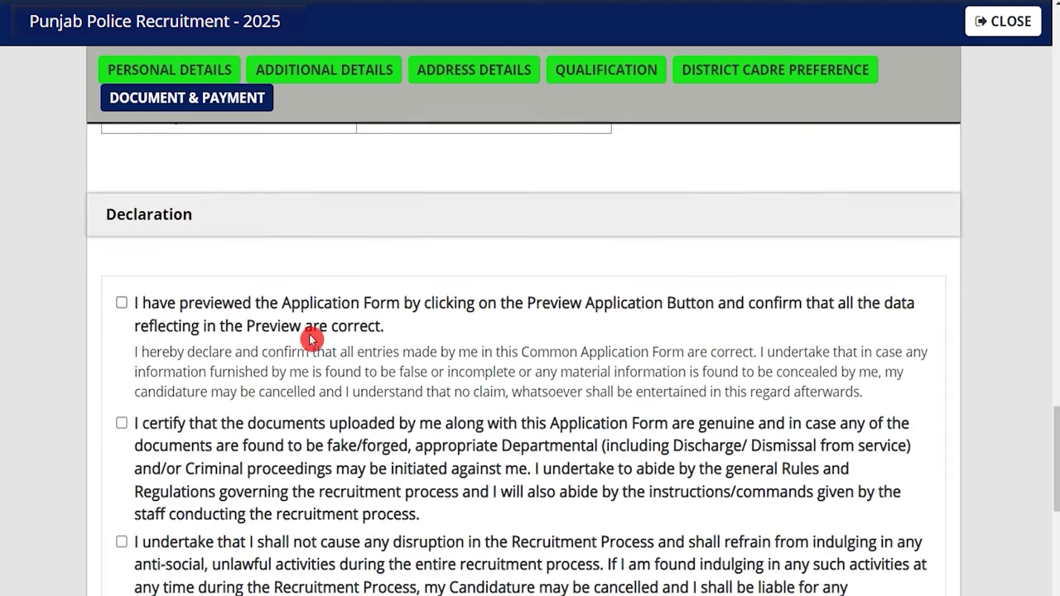
Tick the preview, genuine-documents, no-disruption, no-canvassing, eligibility and criminal-case declarations
left_click(121, 303)
left_click(123, 423)
scroll(125, 427, "down", 2)
left_click(123, 382)
left_click(123, 478)
left_click(123, 507)
left_click(122, 556)
Tick the true-information, not-debarred and substance-test declarations, and I Agree
scroll(123, 559, "down", 4)
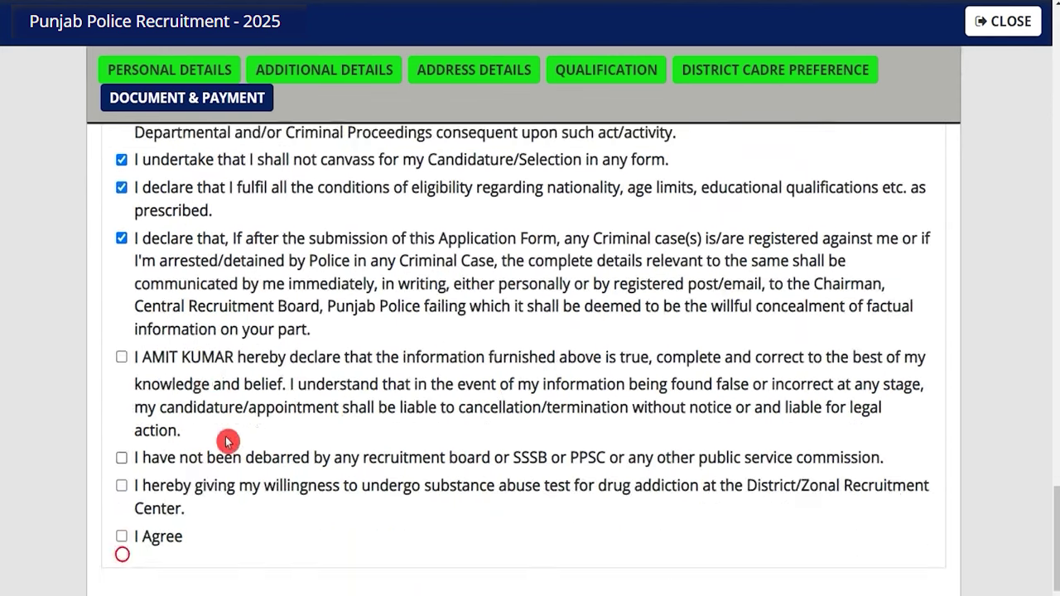
left_click(121, 357)
left_click(122, 458)
left_click(121, 486)
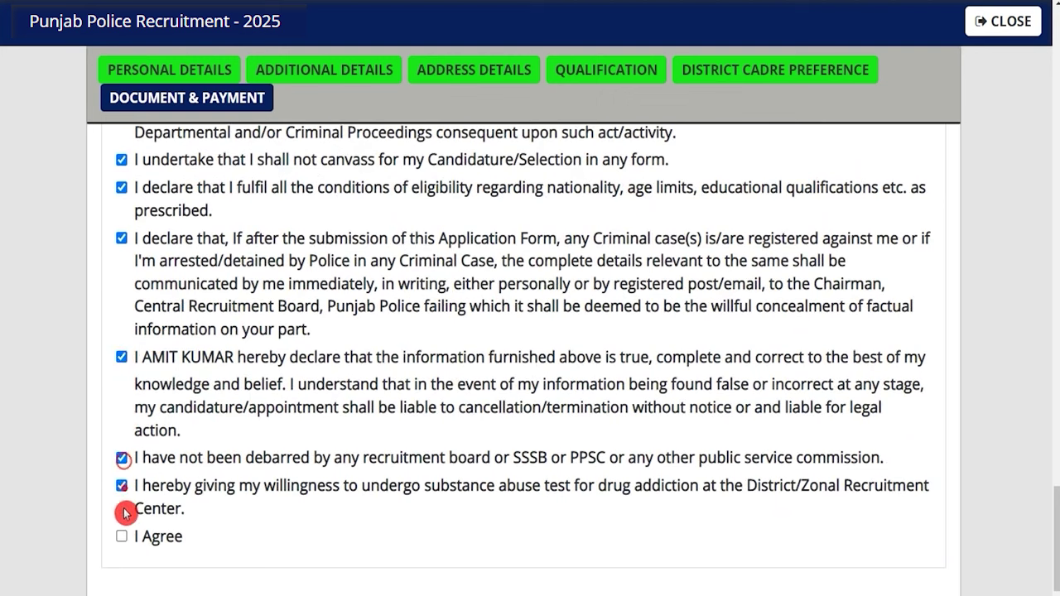
left_click(122, 538)
scroll(216, 493, "down", 2)
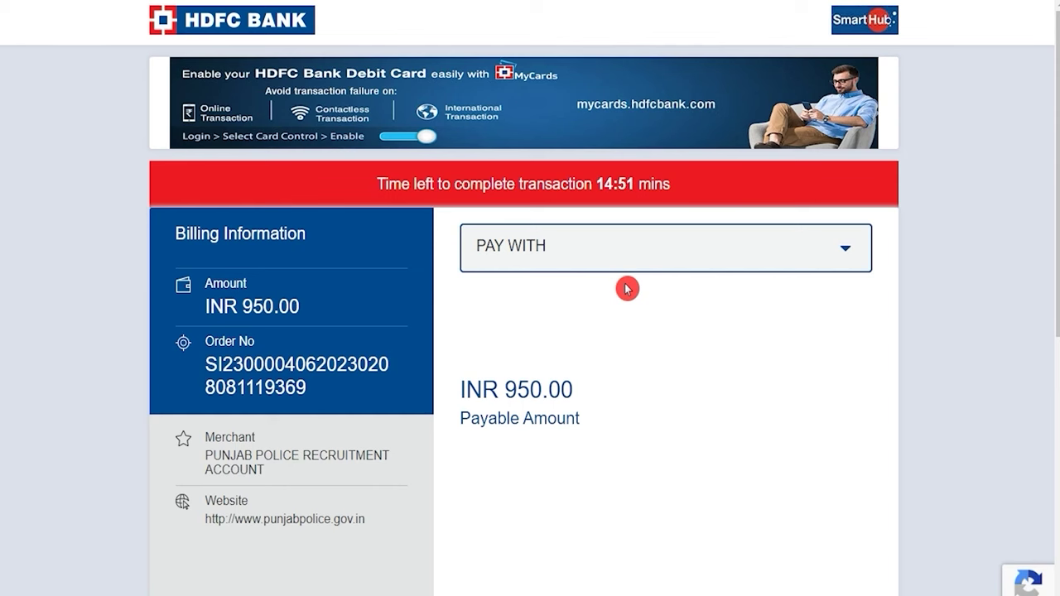
Choose HDFC BANK DEBIT CARD from the PAY WITH options
left_click(617, 265)
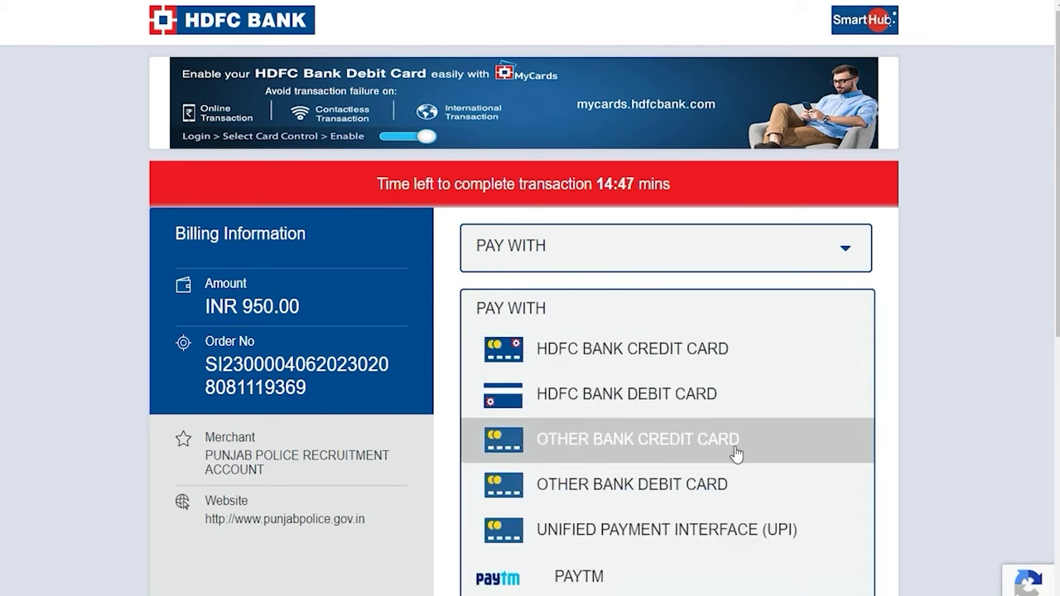
scroll(737, 455, "down", 2)
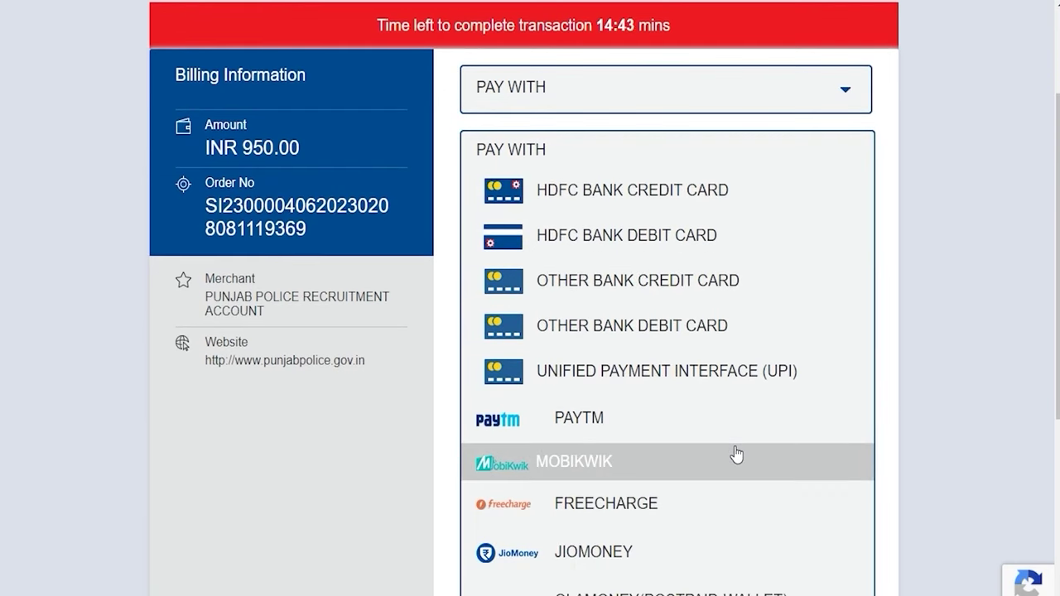
left_click(698, 246)
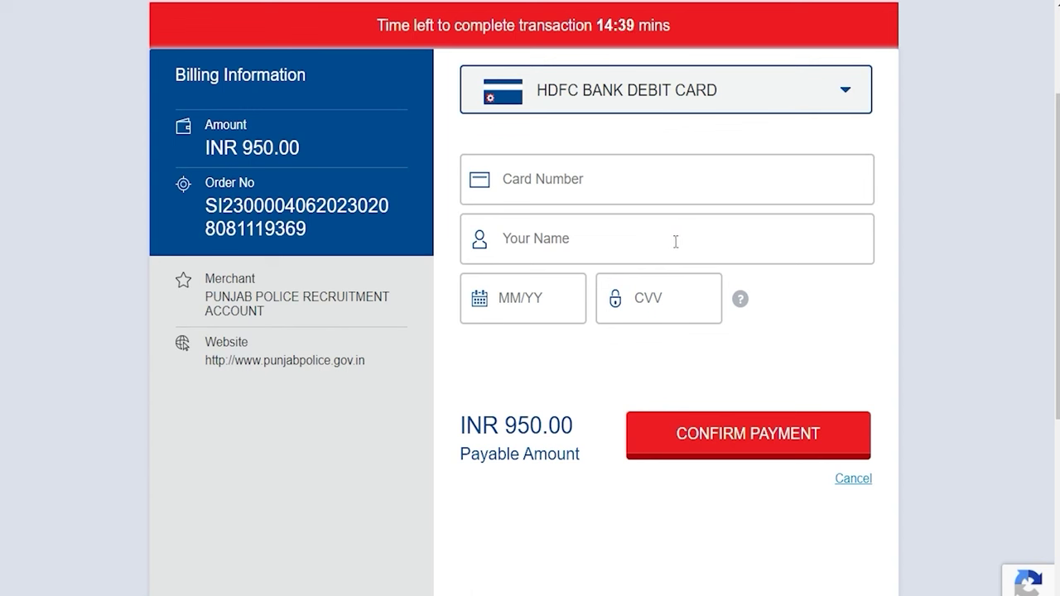
Step through the Card Number, Your Name, MM/YY and CVV fields of the card form
left_click(622, 194)
left_click(608, 235)
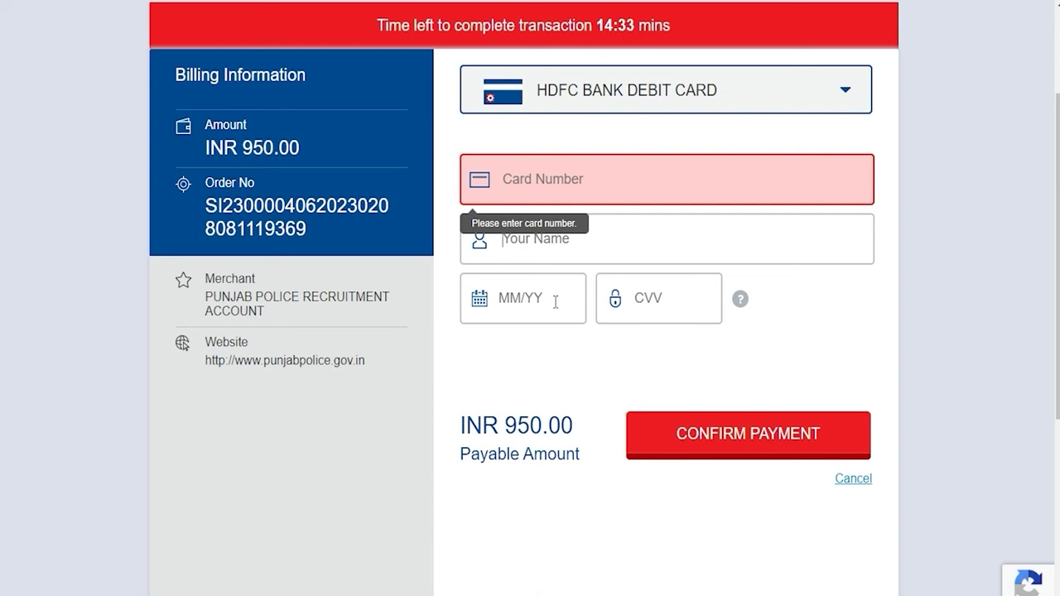
left_click(555, 301)
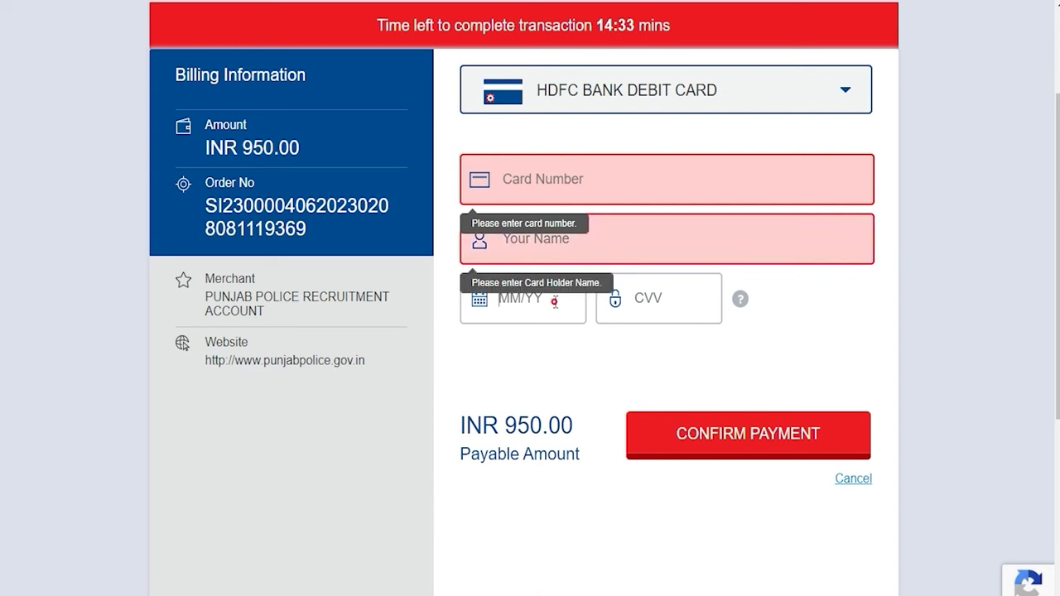
left_click(656, 302)
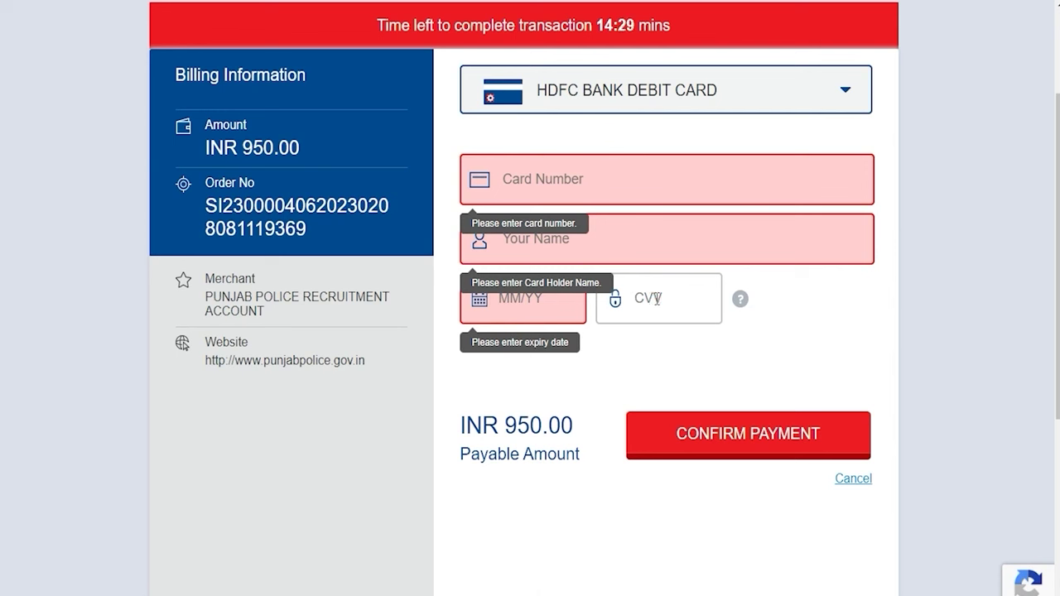